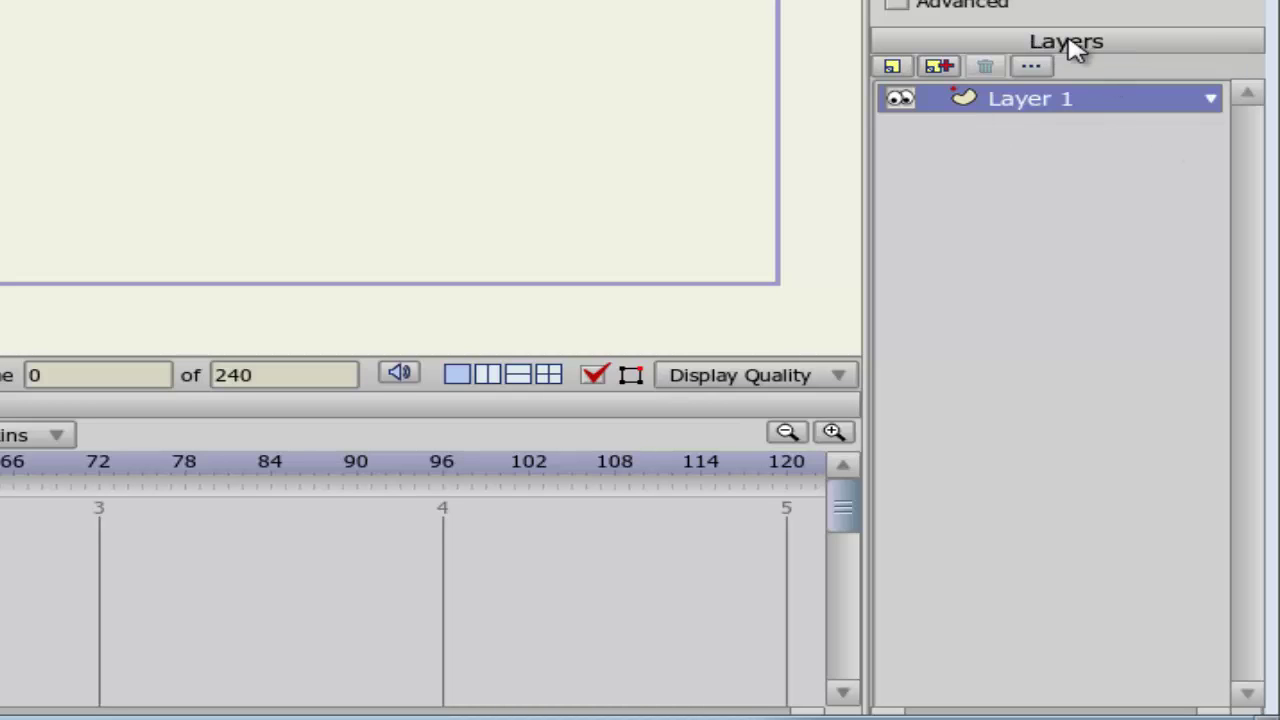
Step: Add a Bone layer above Layer 1 and keep its default name
click(895, 70)
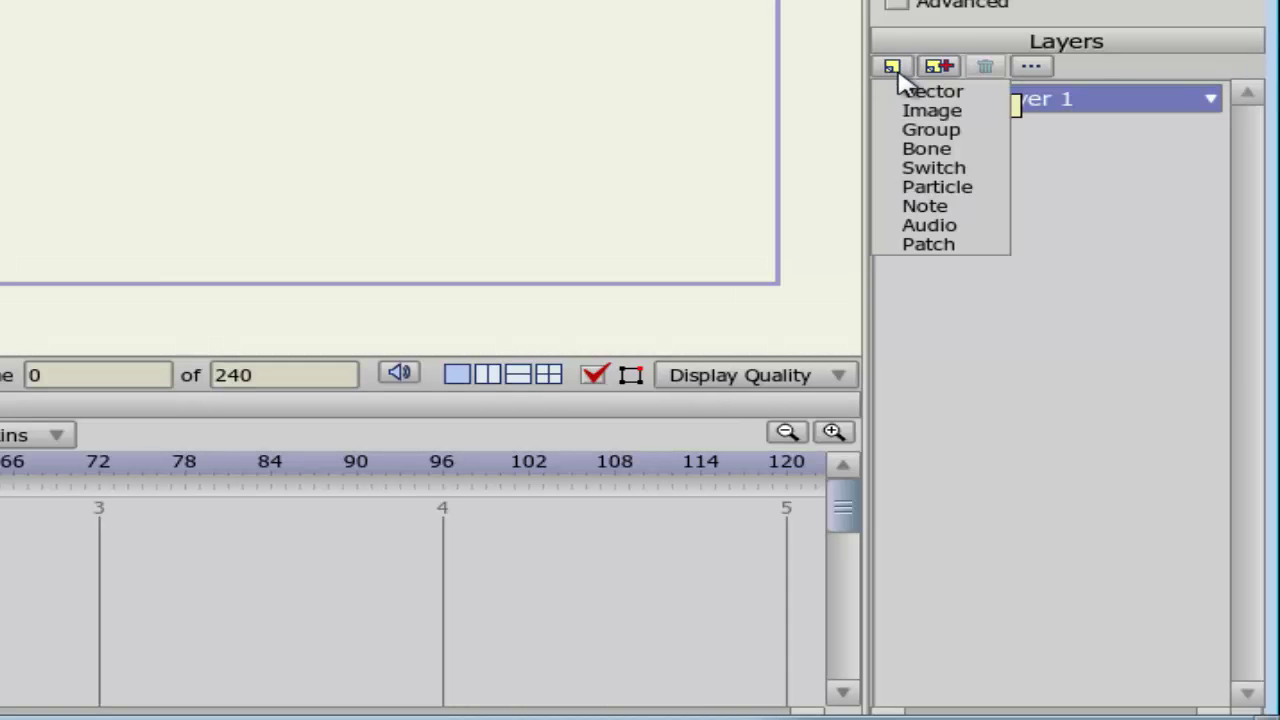
click(962, 152)
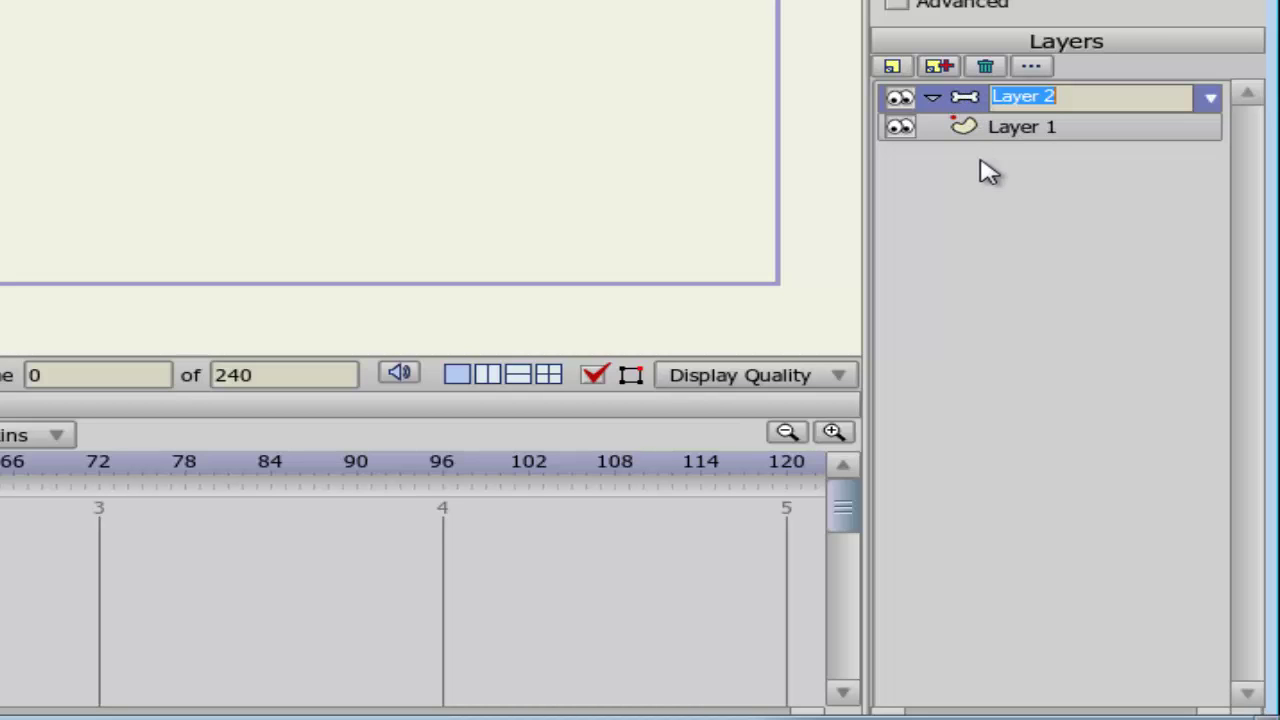
key(Return)
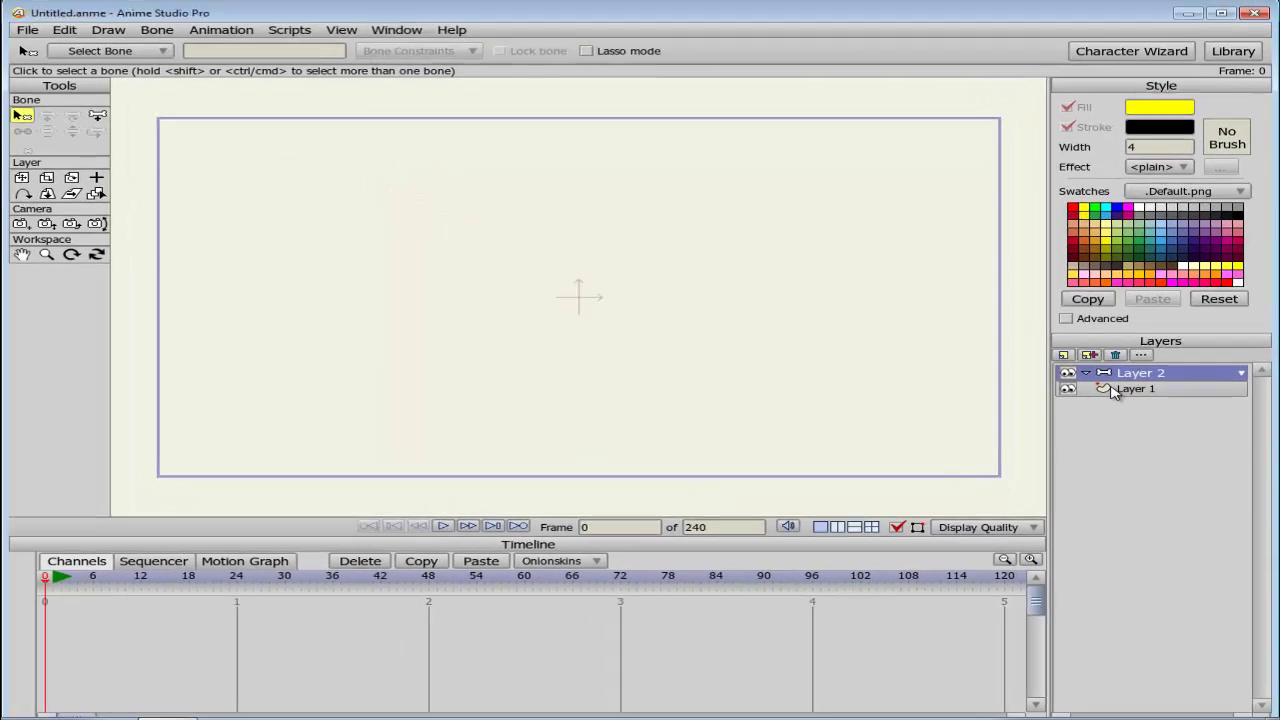
Step: Rename the vector layer Layer 1 as "Camada desenho" in its layer settings
click(1114, 396)
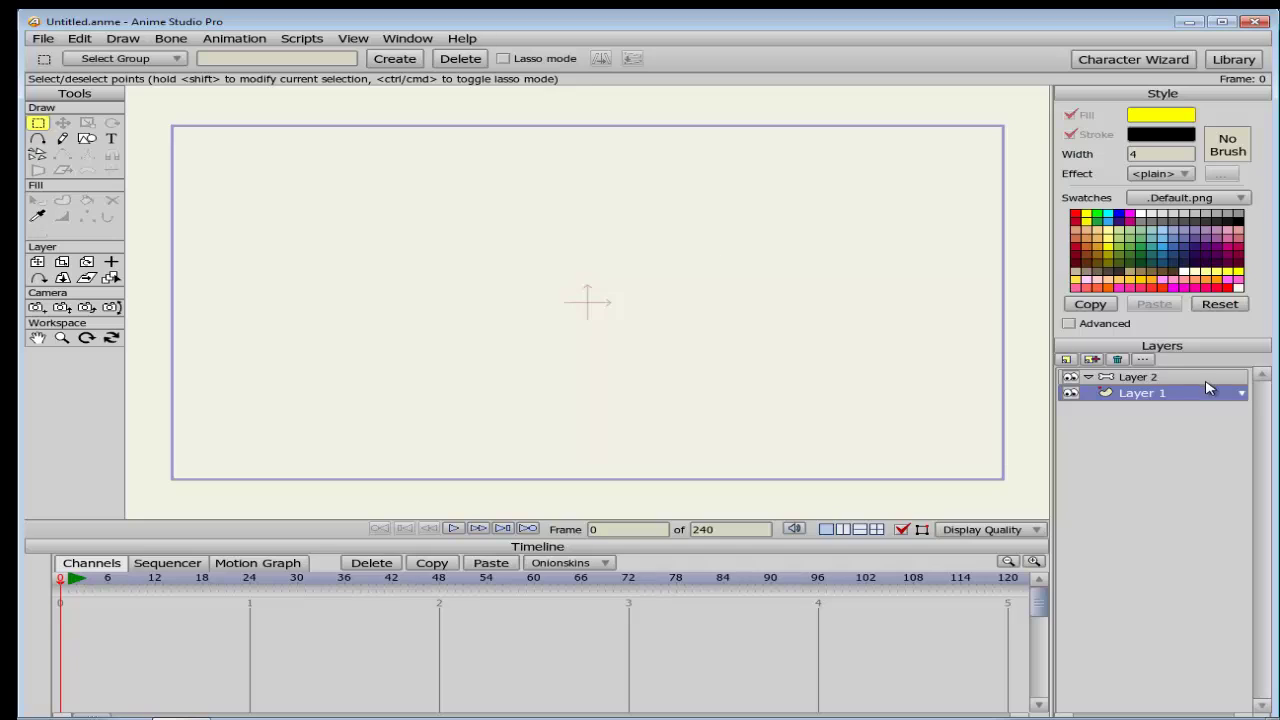
click(1136, 378)
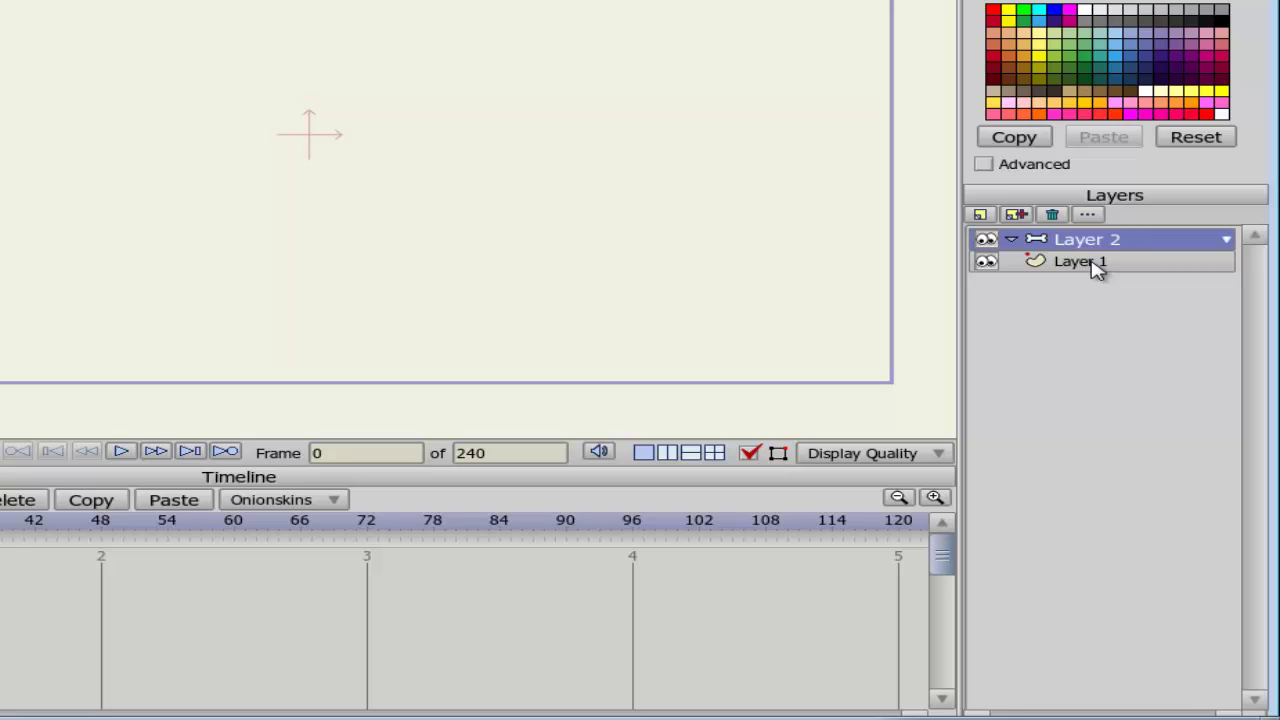
click(1087, 268)
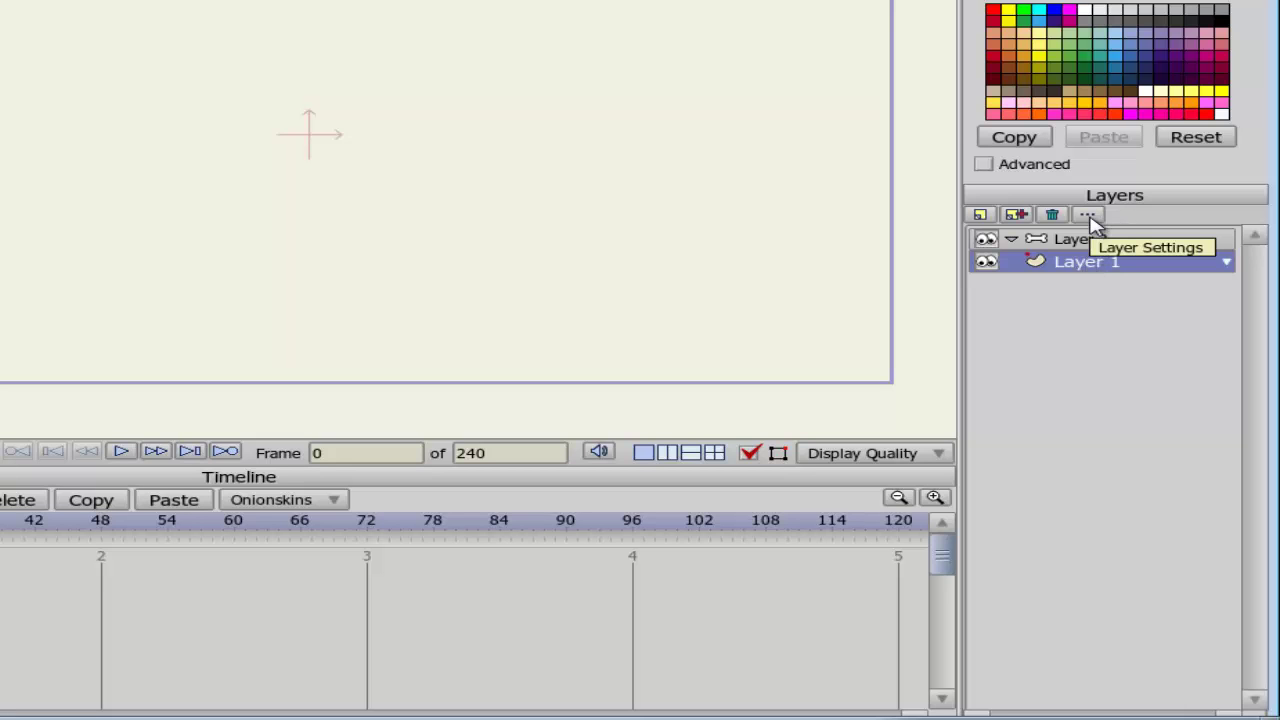
double_click(1079, 272)
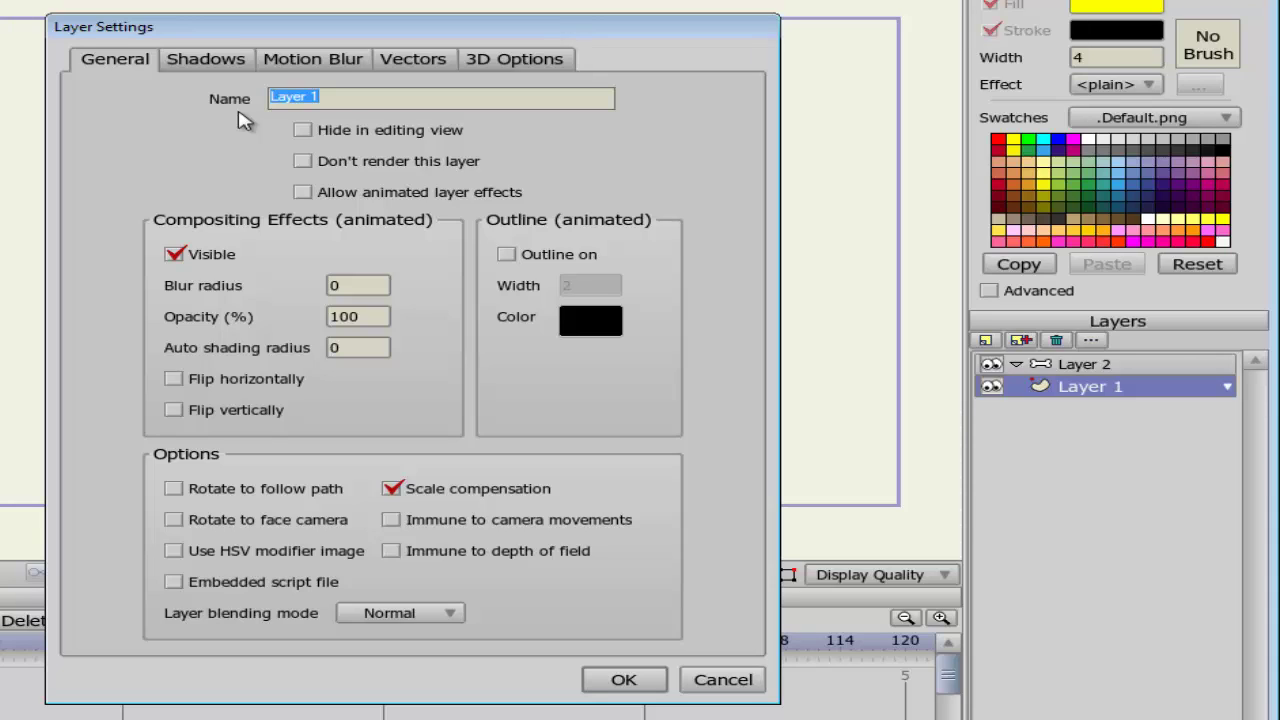
text(Camada desenho)
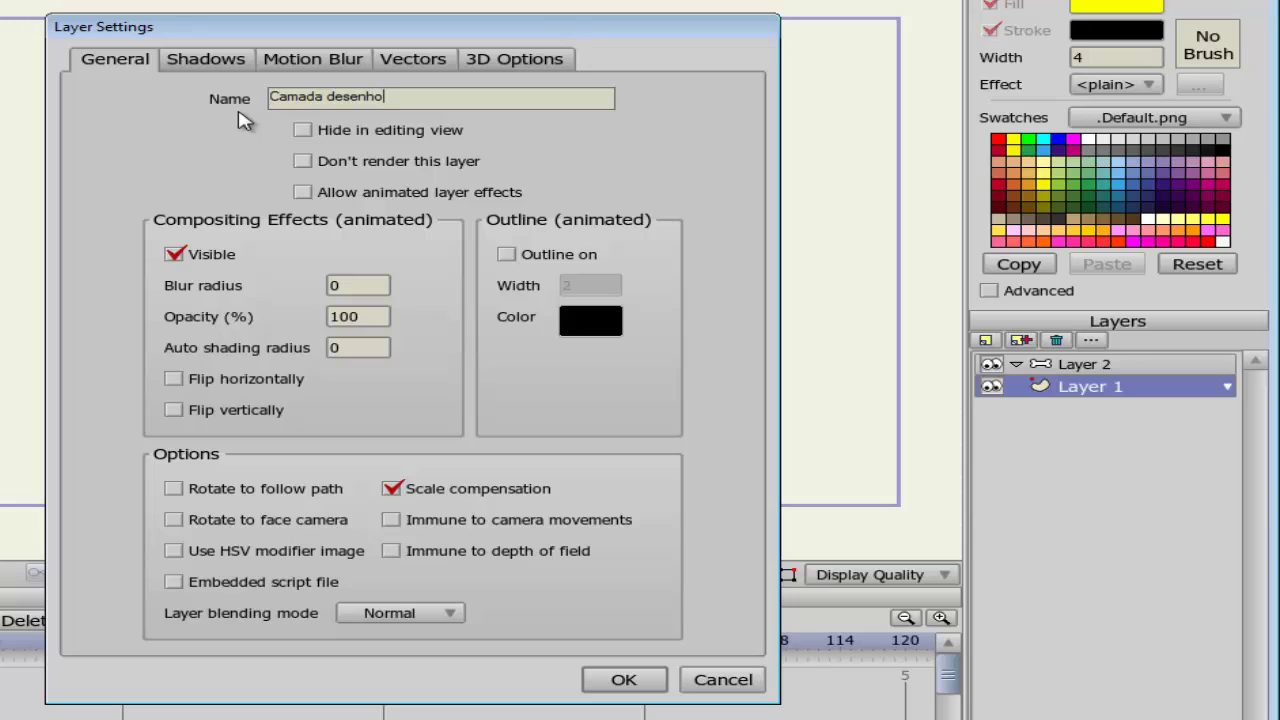
click(624, 679)
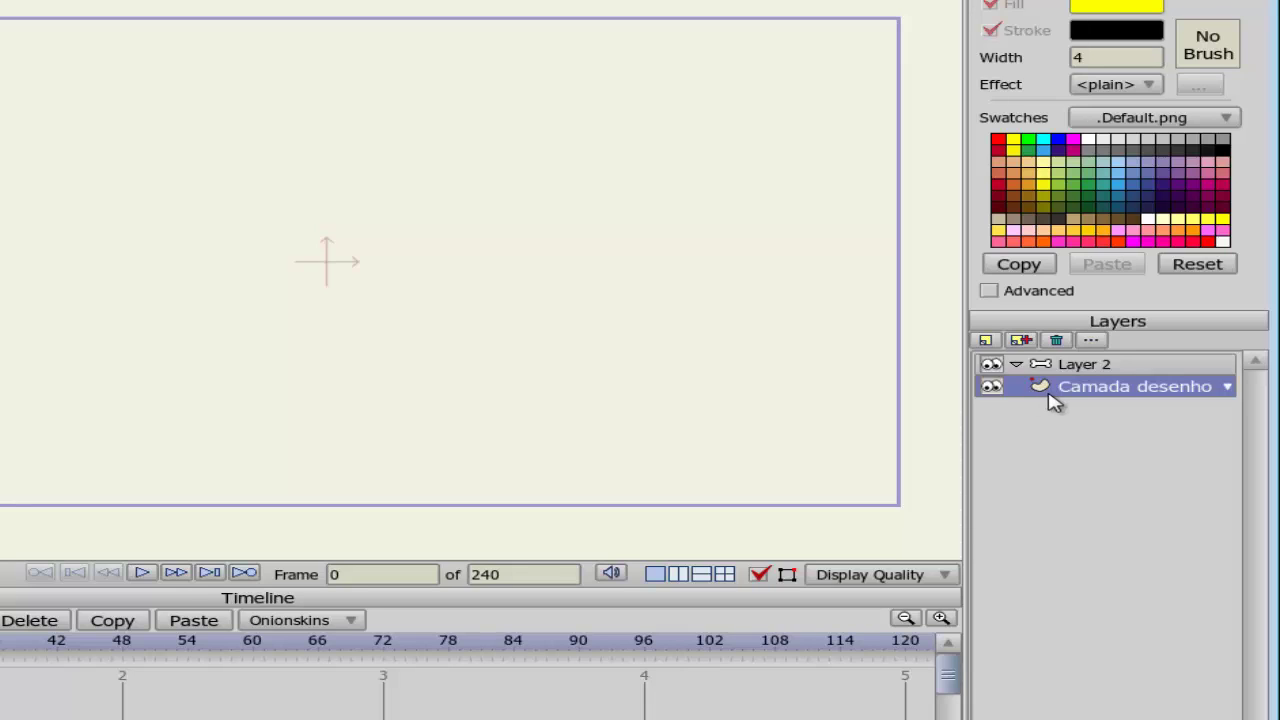
Step: Rename the bone layer as "Camada ossos" in its layer settings
click(1097, 370)
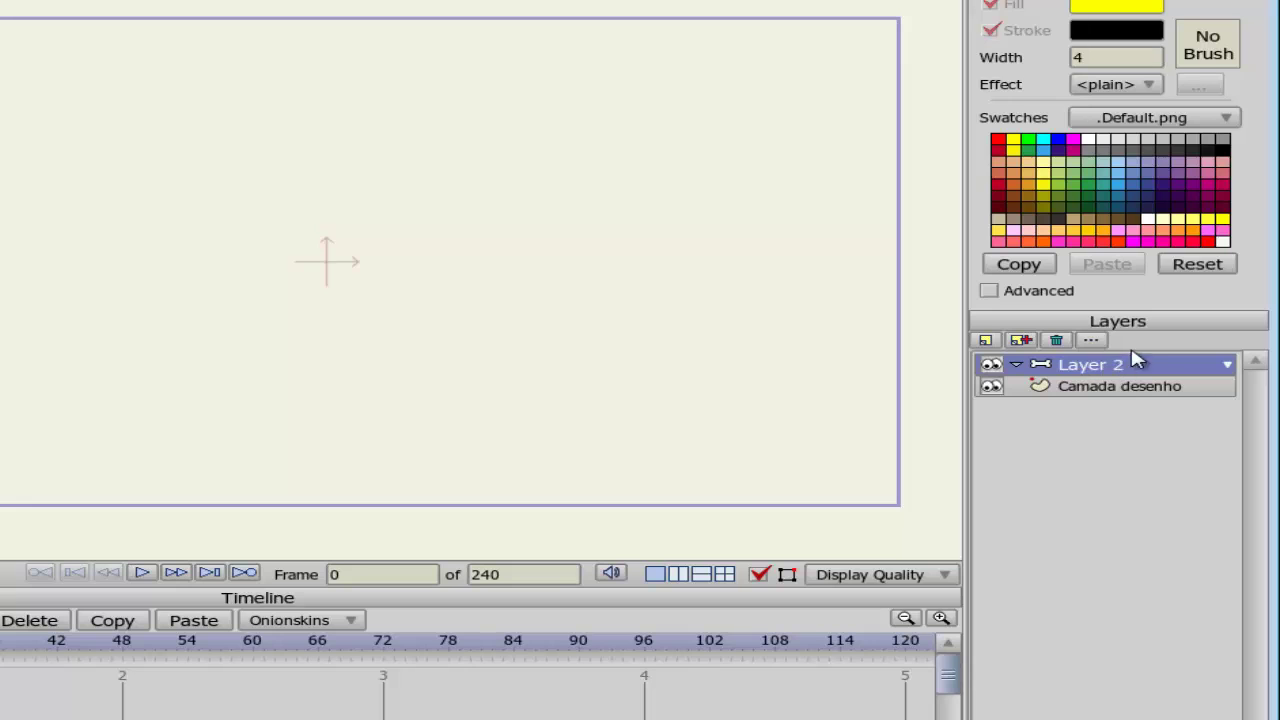
click(1093, 341)
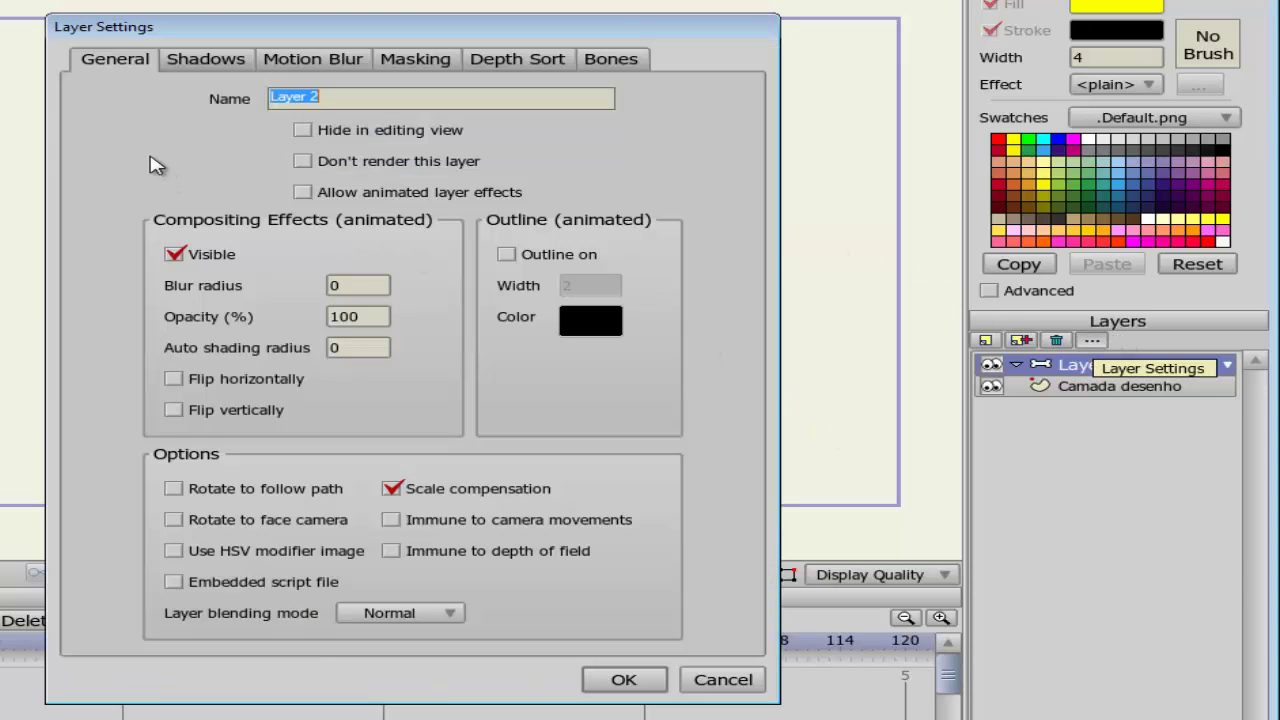
text(Camada ossos)
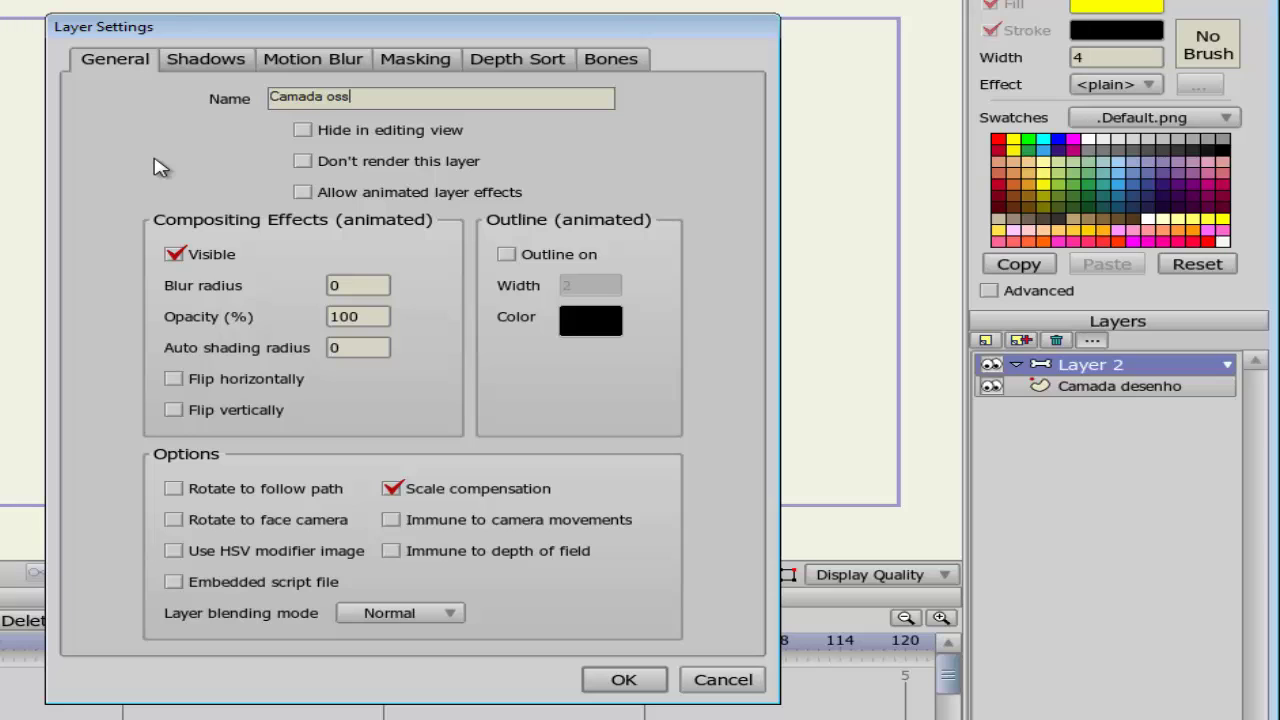
click(623, 679)
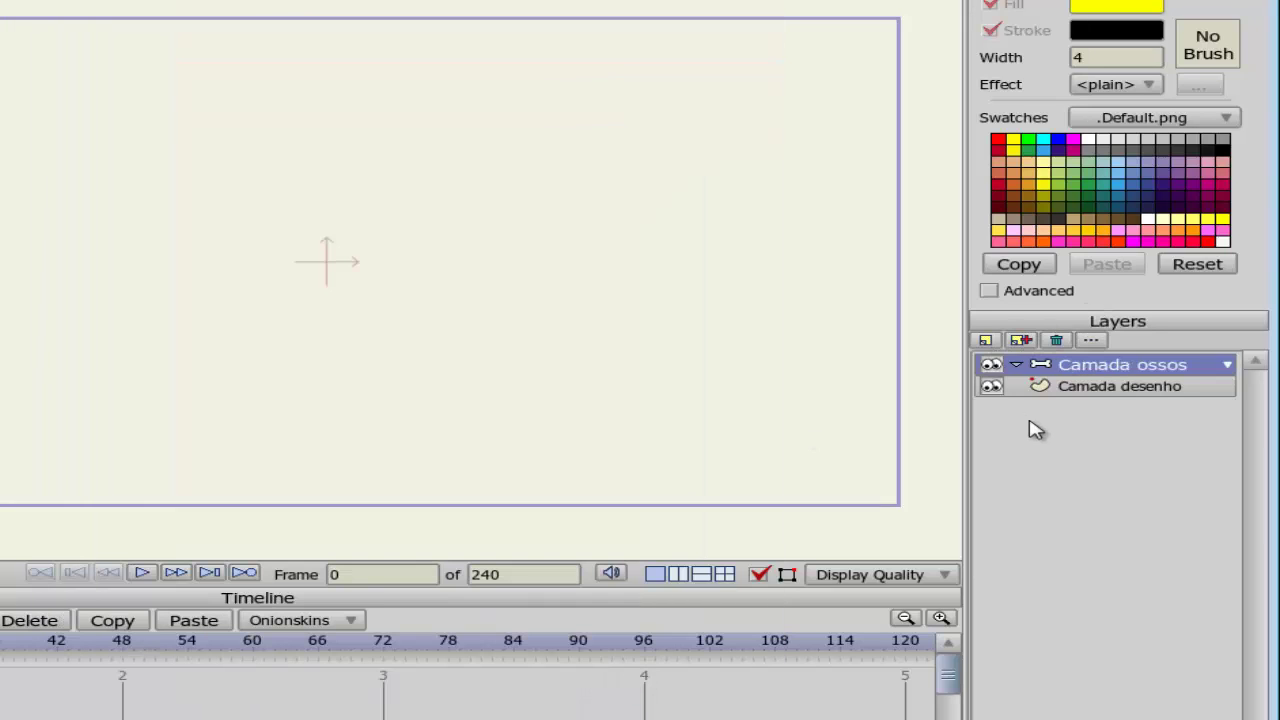
Step: Draw a wide horizontal oval with automatic fill and stroke at the canvas centre on the Camada desenho layer
click(1033, 388)
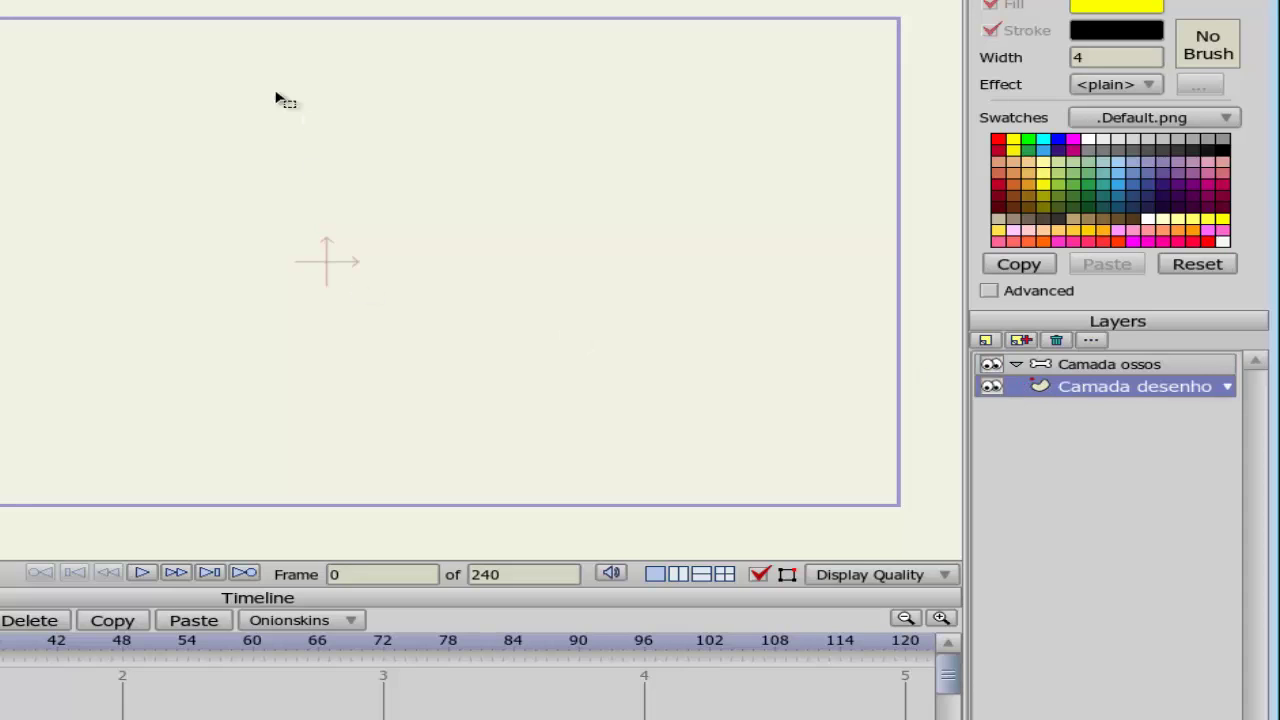
click(1040, 366)
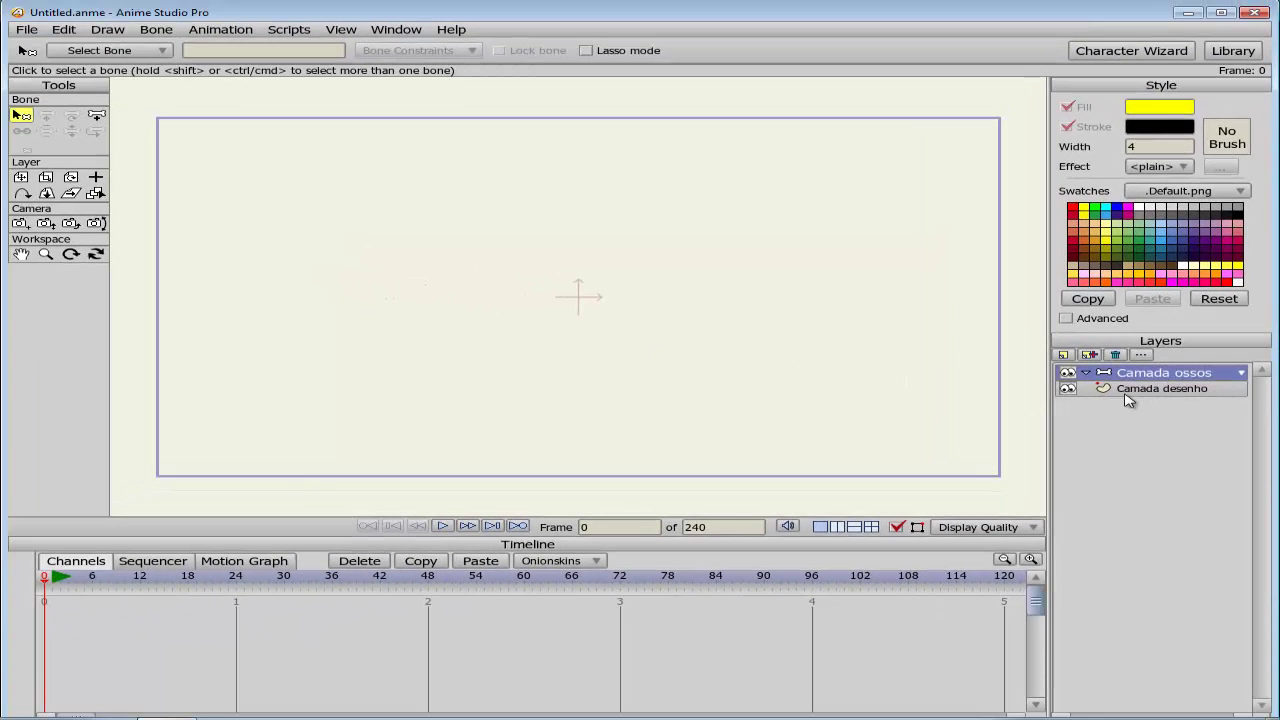
click(1128, 392)
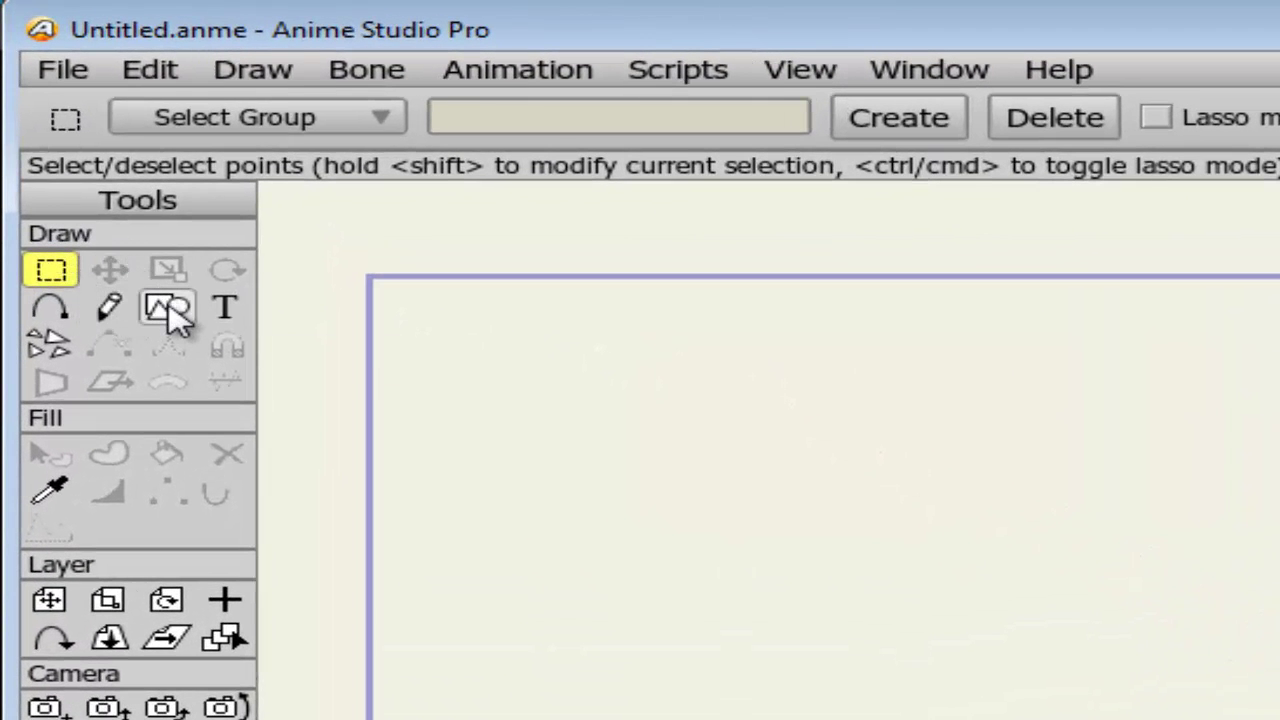
click(168, 308)
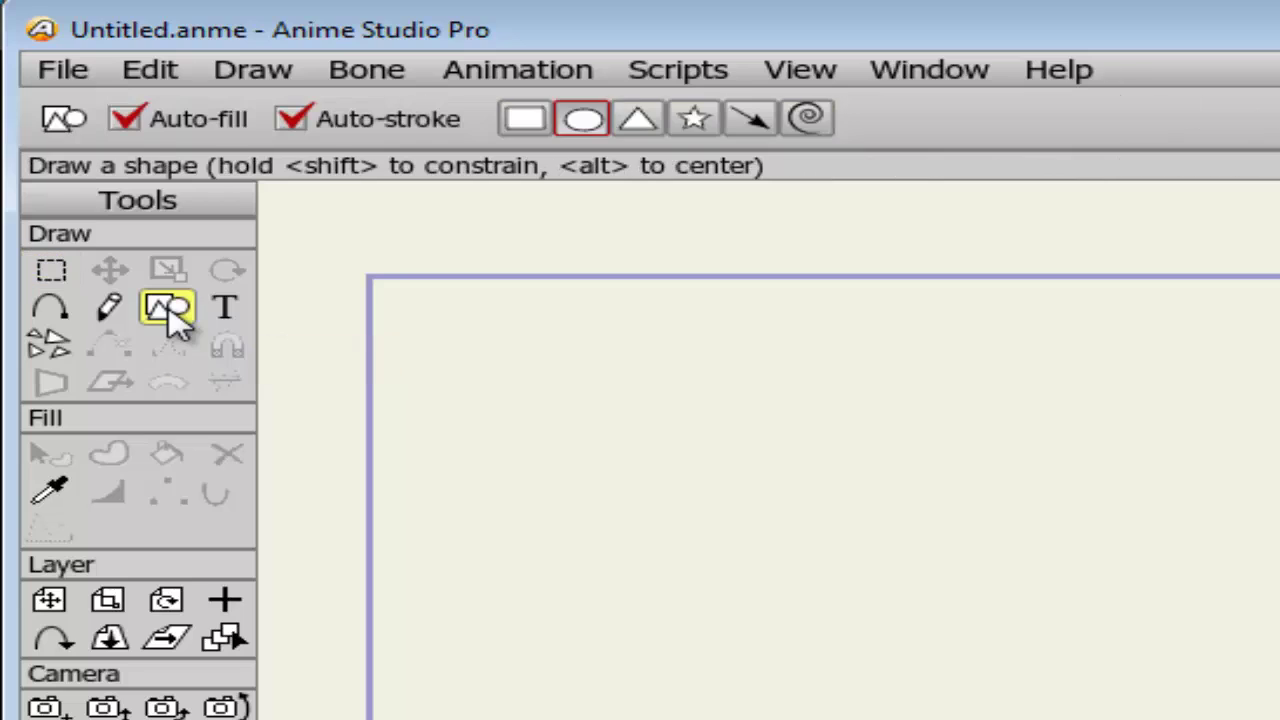
click(584, 120)
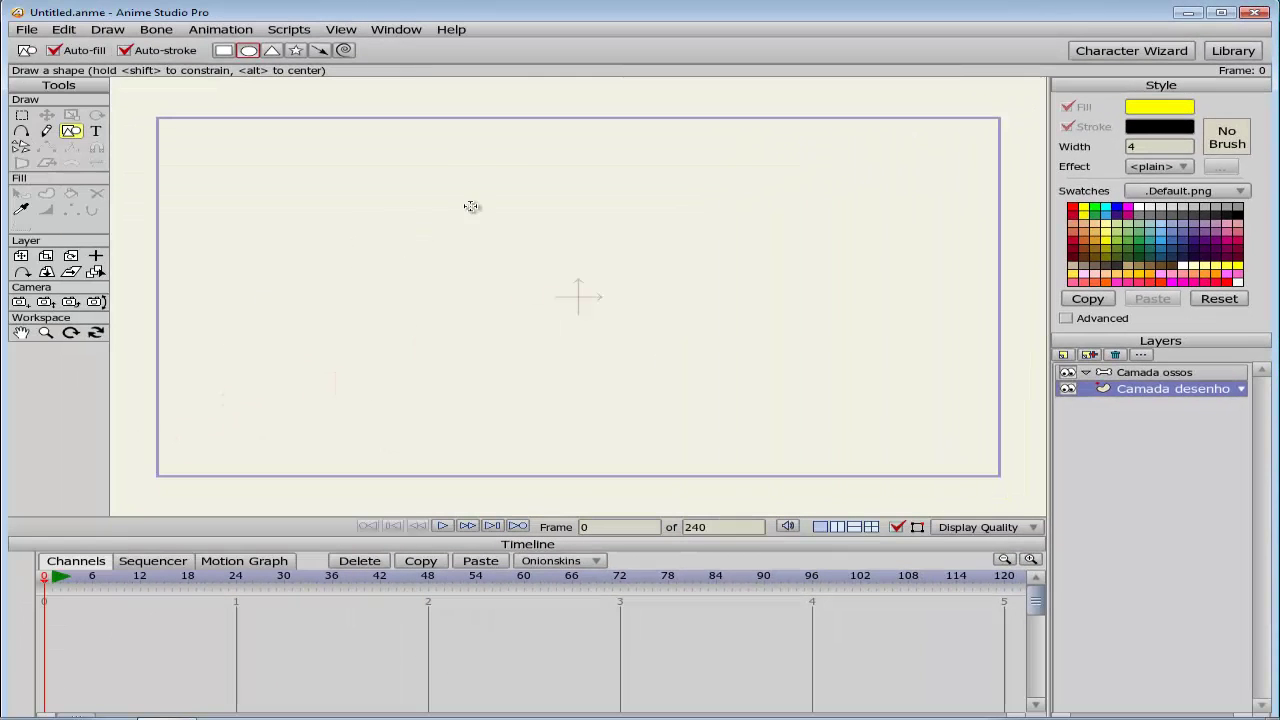
drag(431, 224, 710, 357)
drag(724, 366, 723, 367)
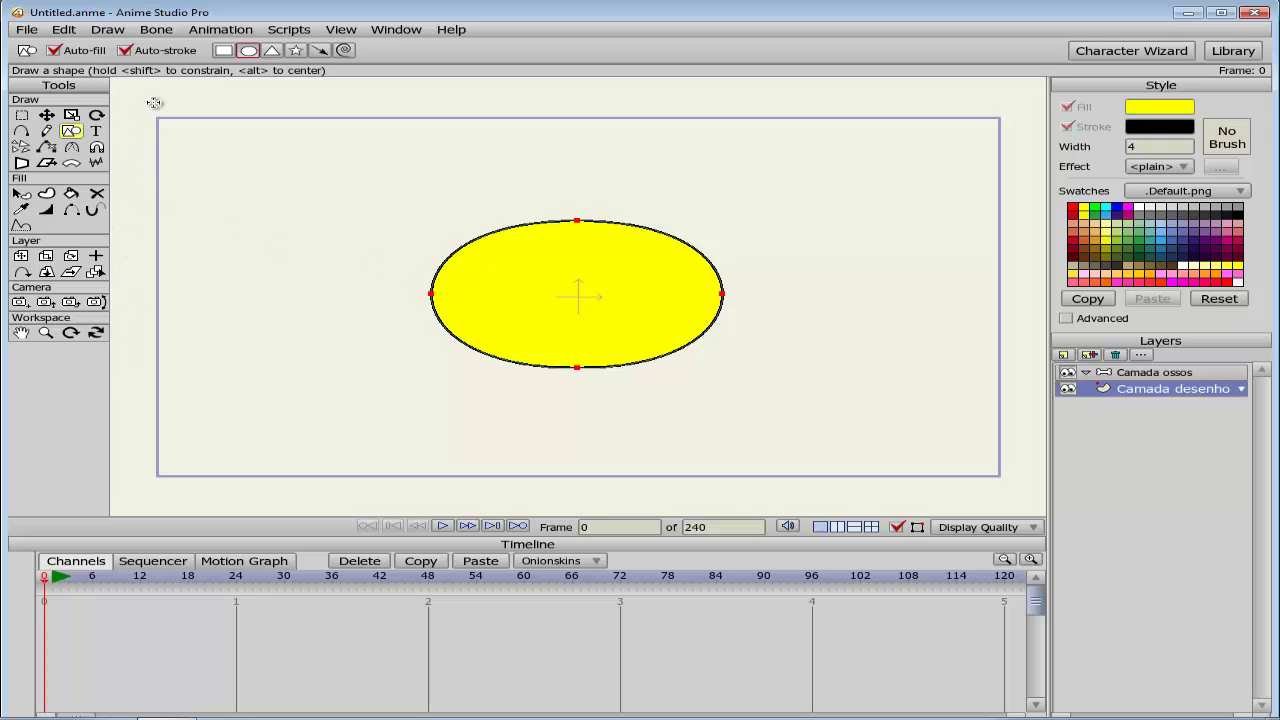
Step: On Camada ossos, add a bone about 0.83 long from below the oval to its centre, and a connected bone about 0.82 long towards the upper right
click(1133, 373)
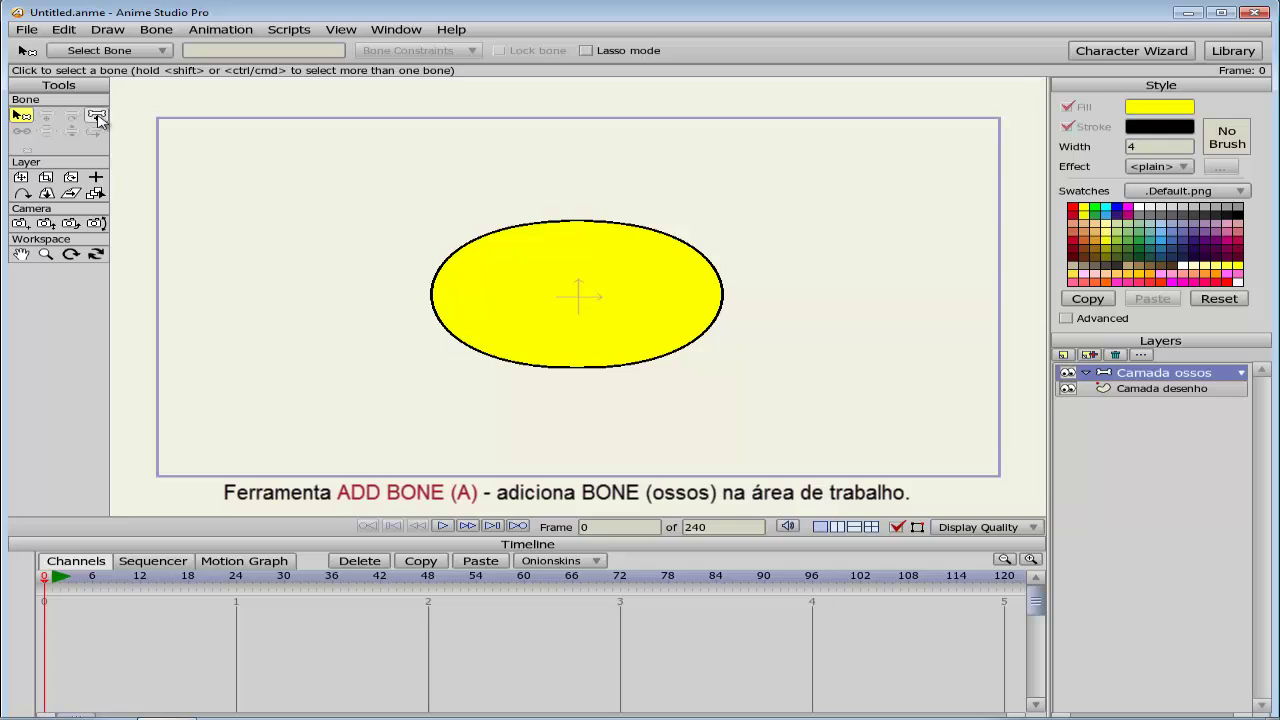
click(96, 118)
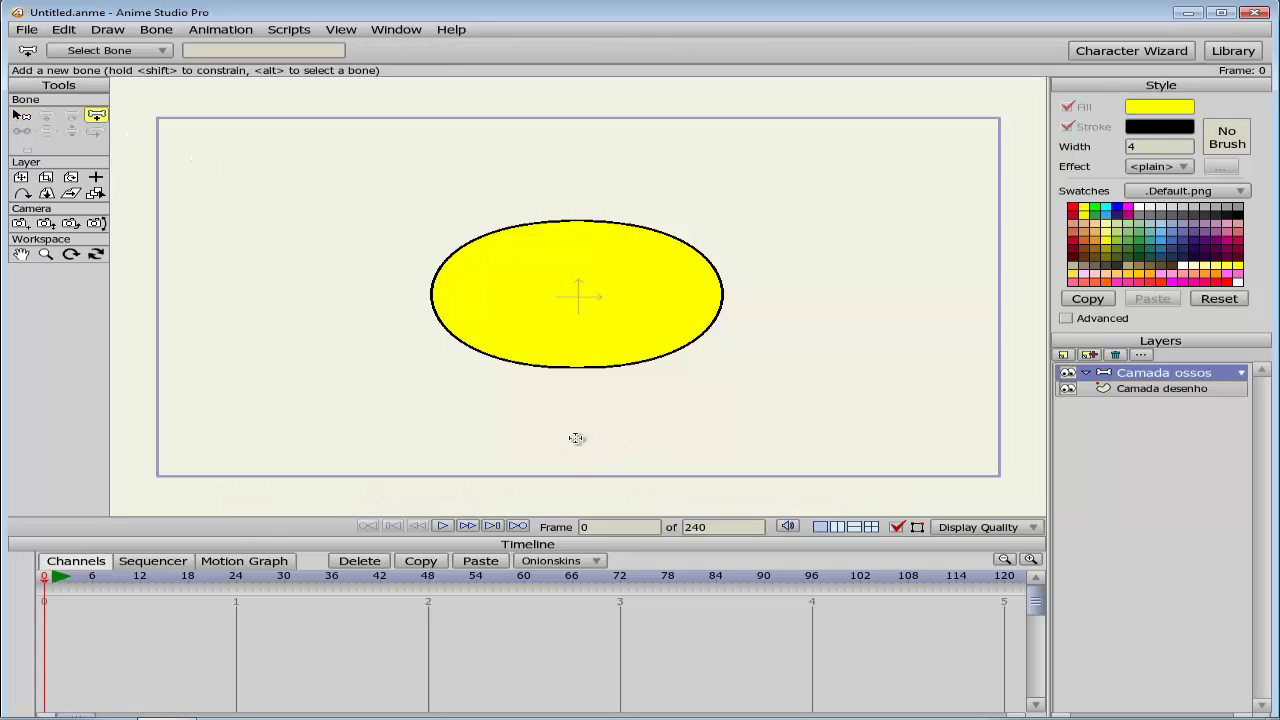
drag(576, 437, 580, 290)
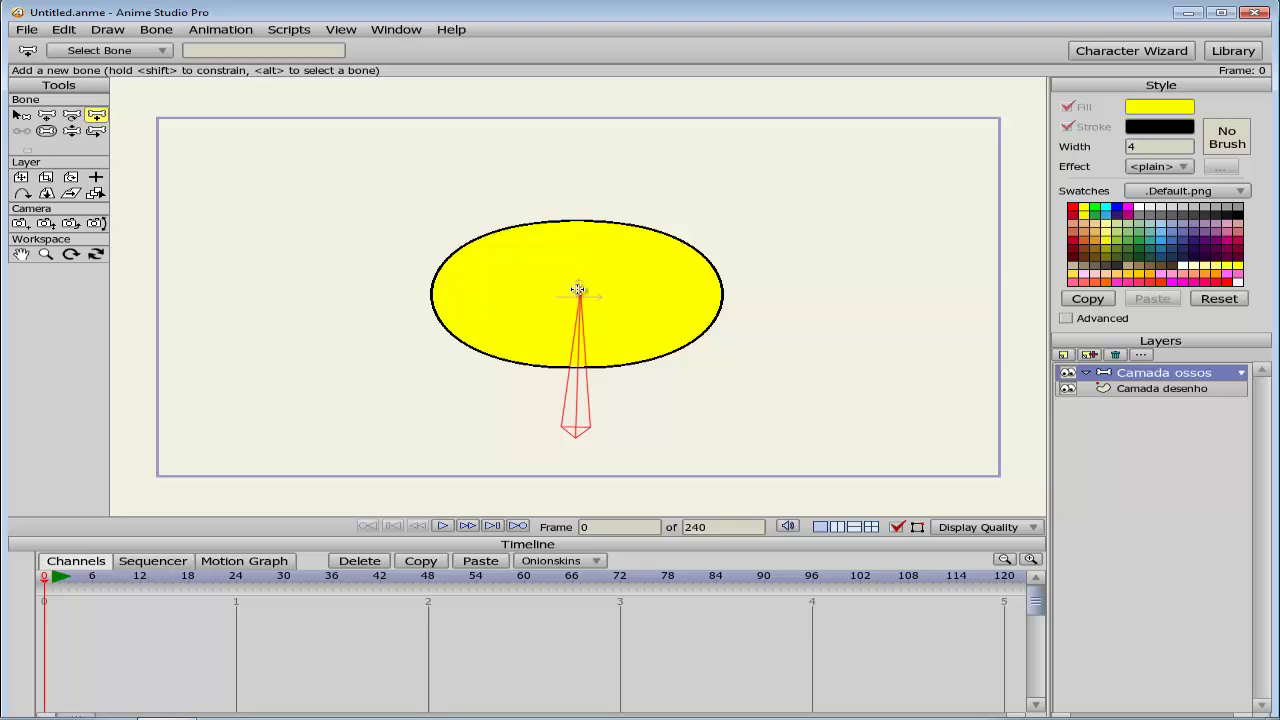
drag(580, 291, 692, 172)
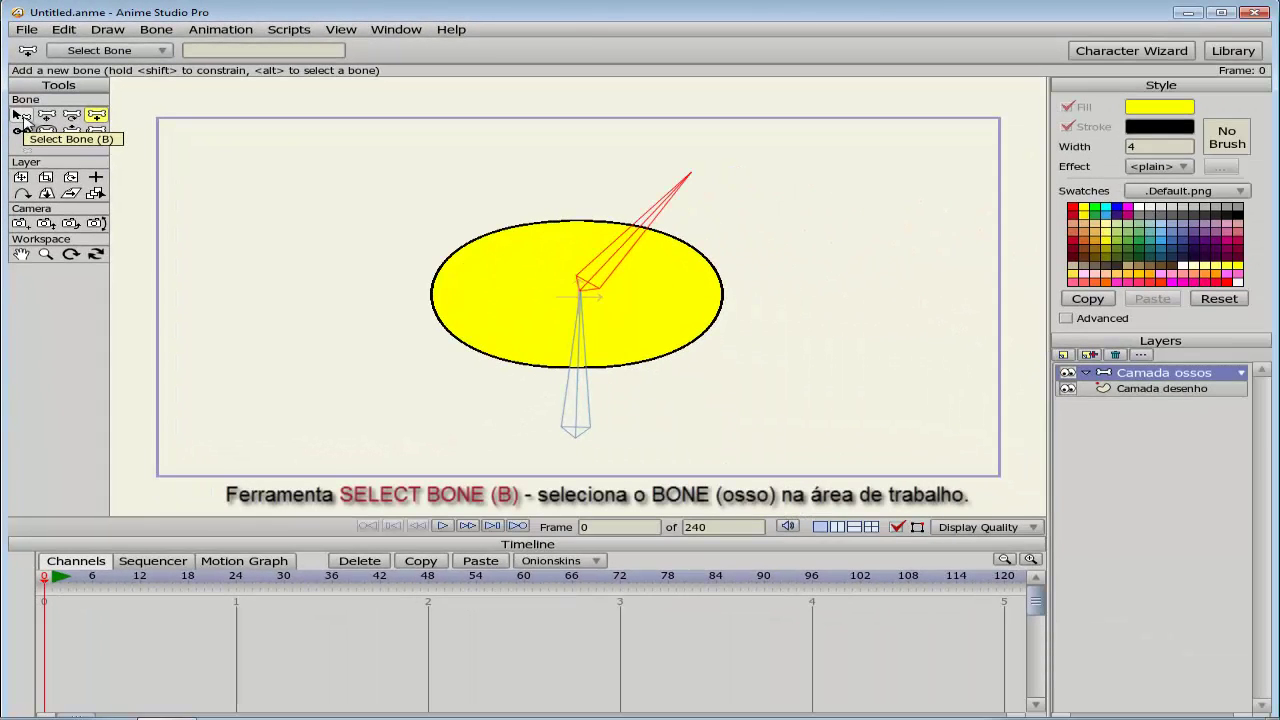
Step: Practise selecting the lower and upper bones individually and with a selection box around both, finishing with the upper bone selected
click(22, 116)
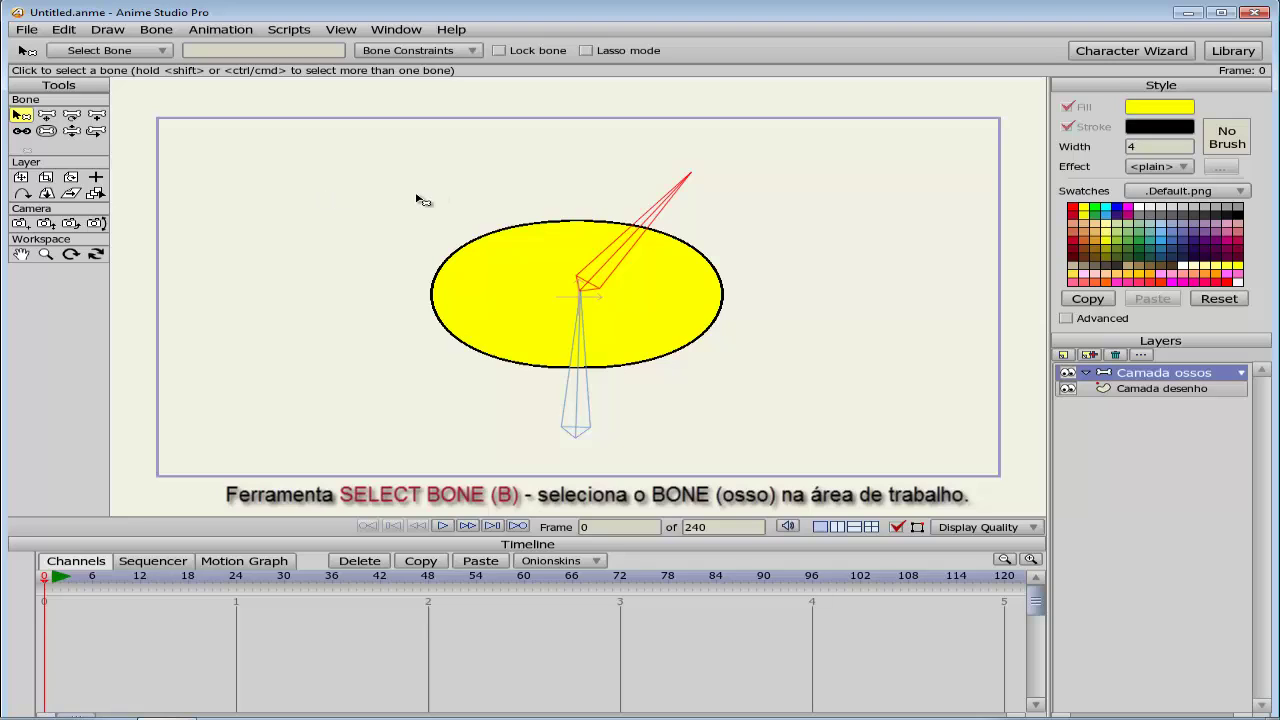
click(583, 394)
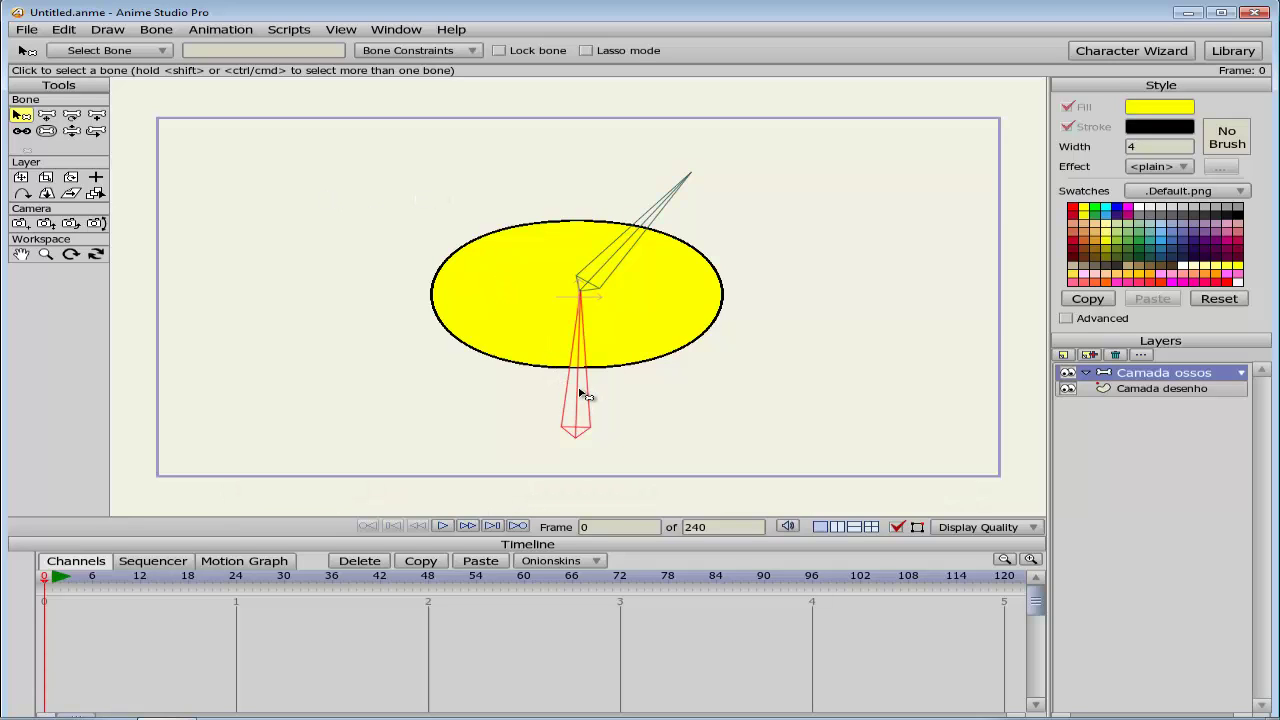
click(648, 233)
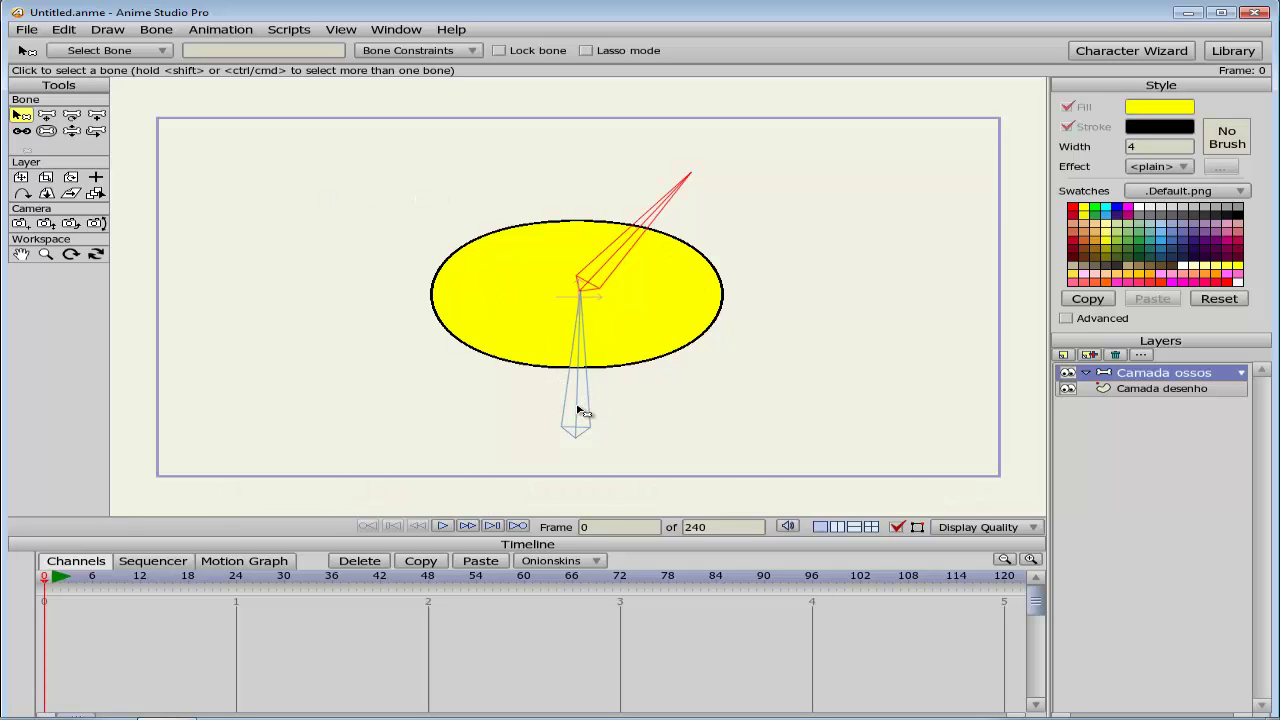
click(580, 410)
click(633, 237)
click(580, 392)
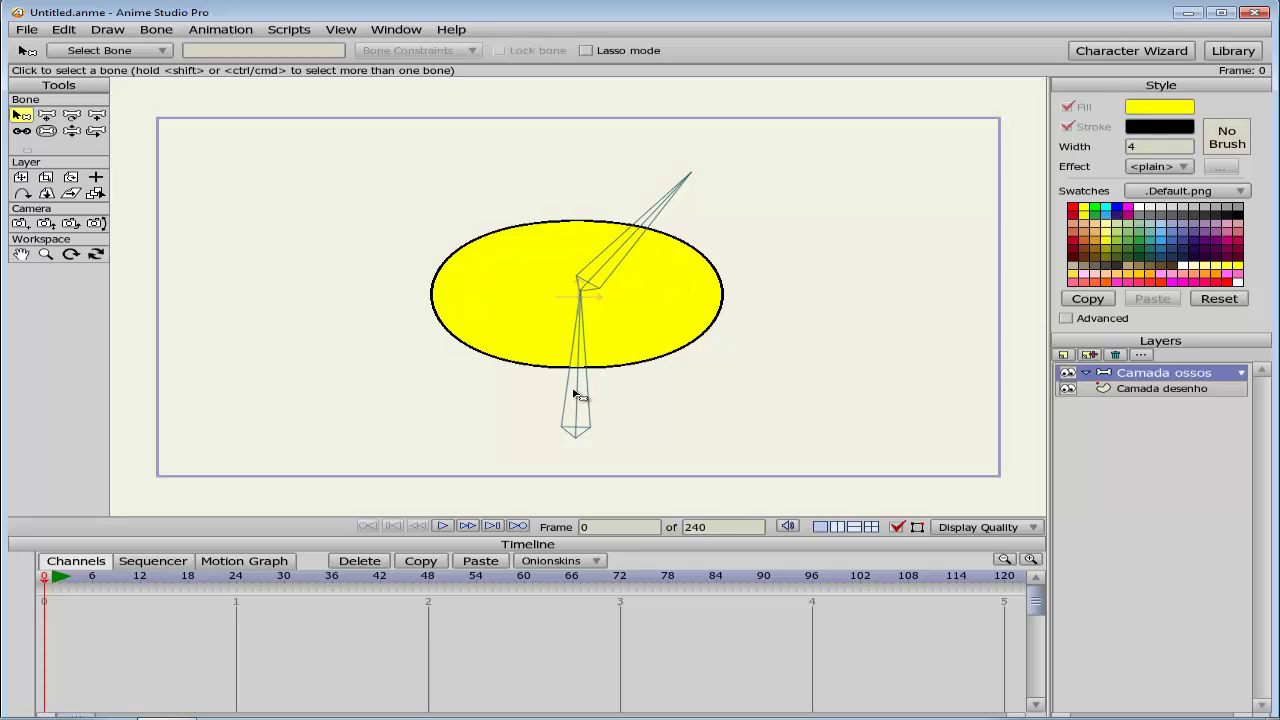
click(587, 399)
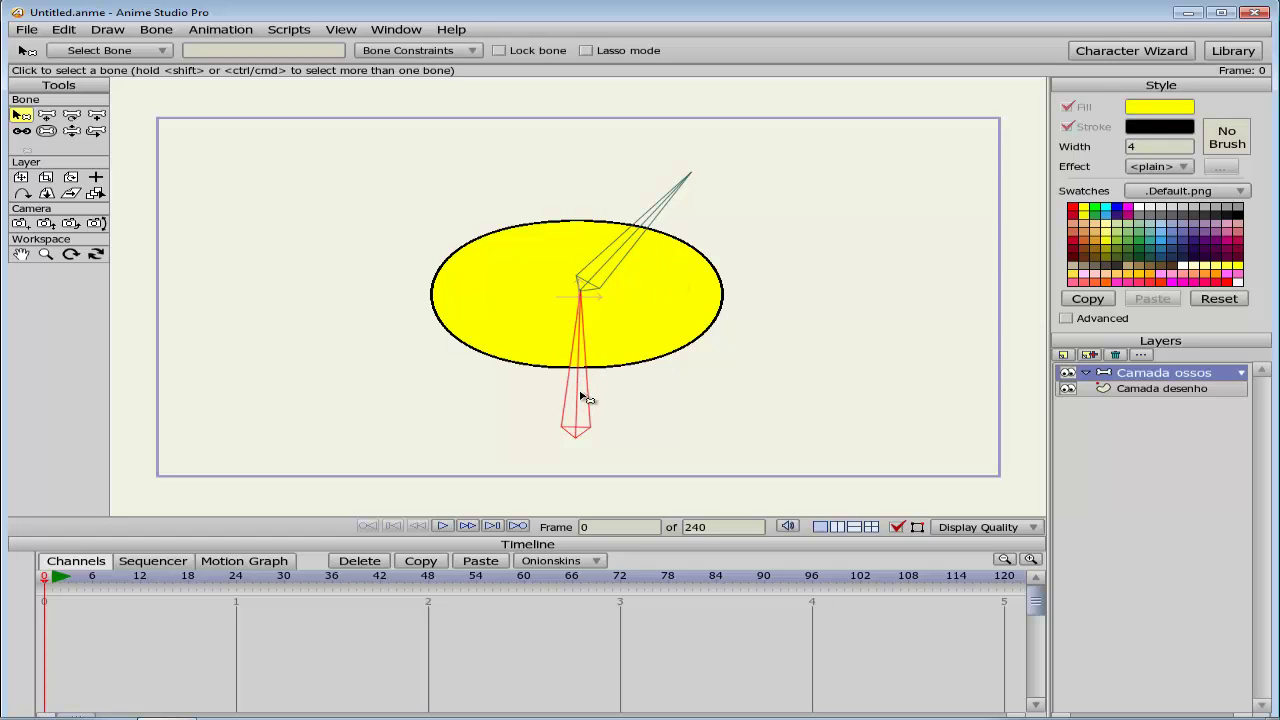
click(662, 205)
drag(470, 148, 777, 455)
click(662, 217)
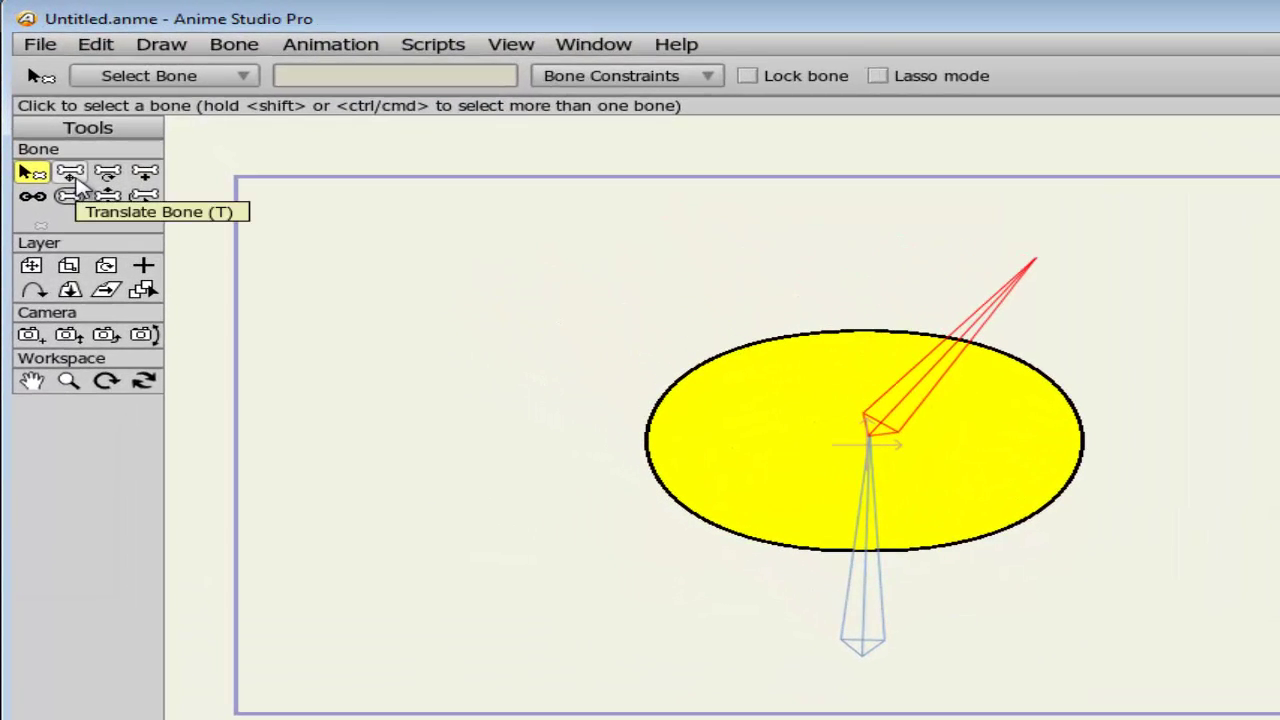
Step: Translate the upper bone to the canvas's upper left, away from the oval, and return it to the lower bone's tip
click(72, 174)
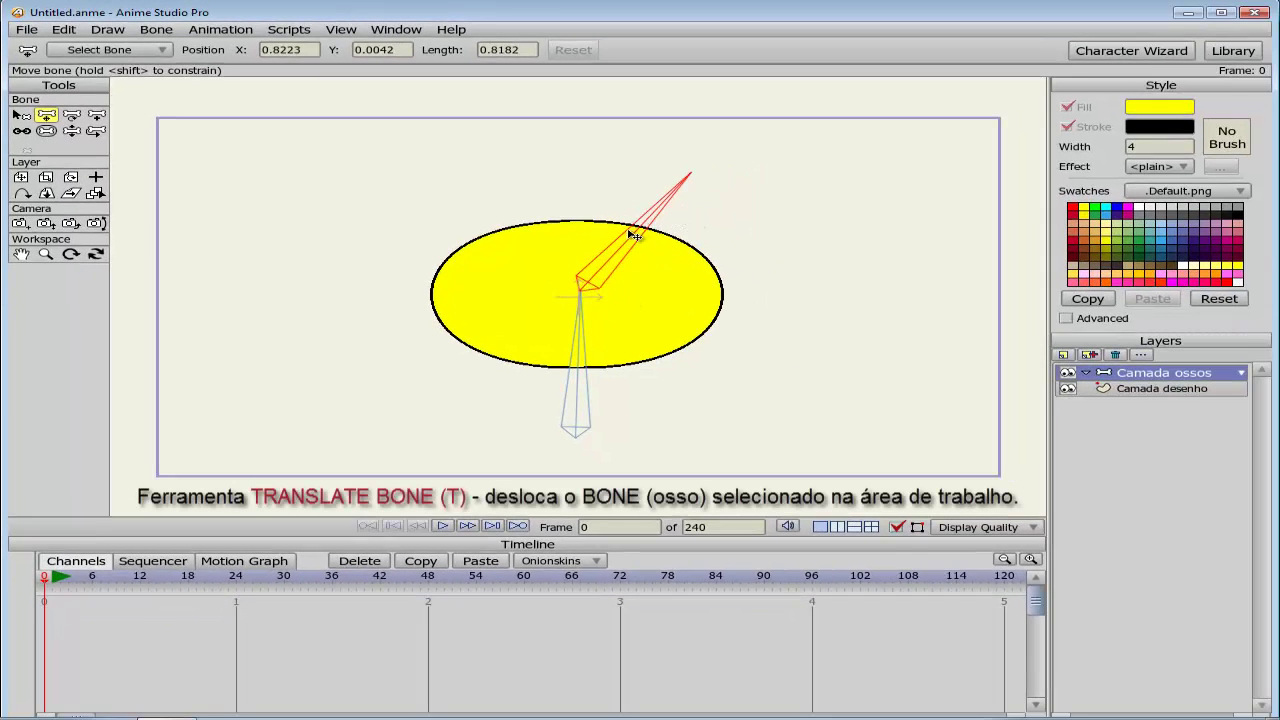
drag(632, 243, 330, 198)
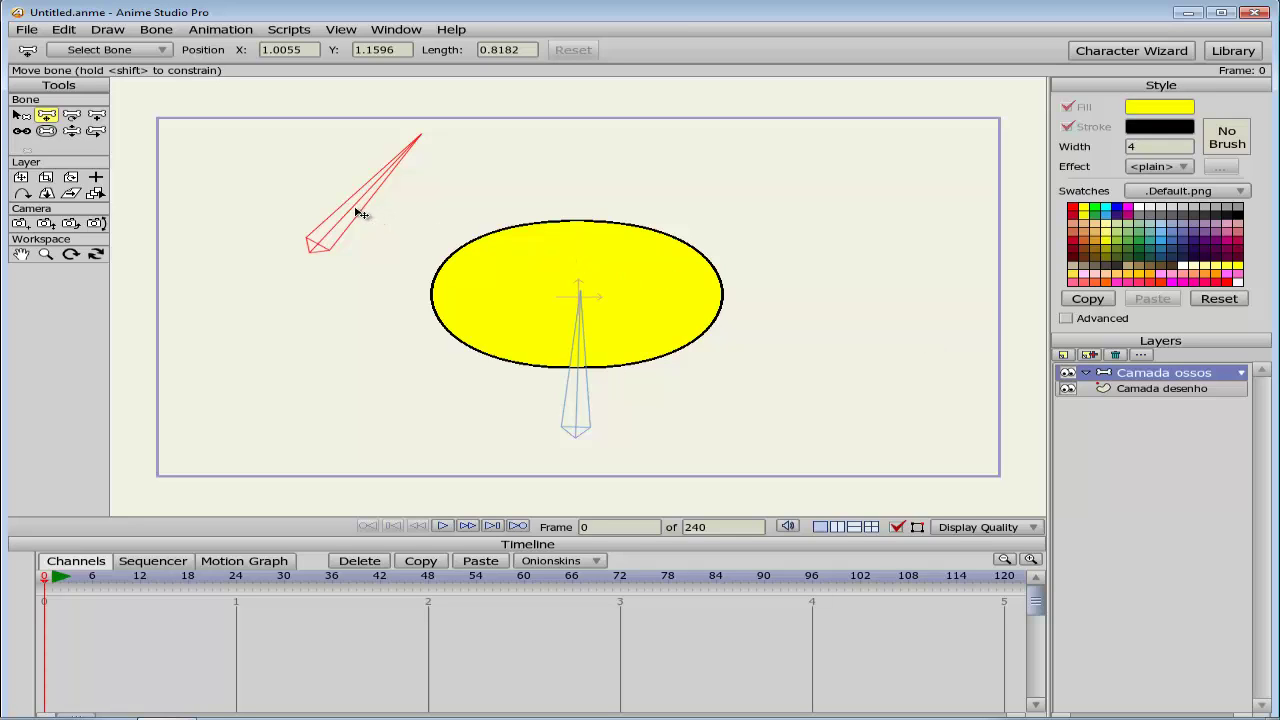
drag(360, 213, 630, 253)
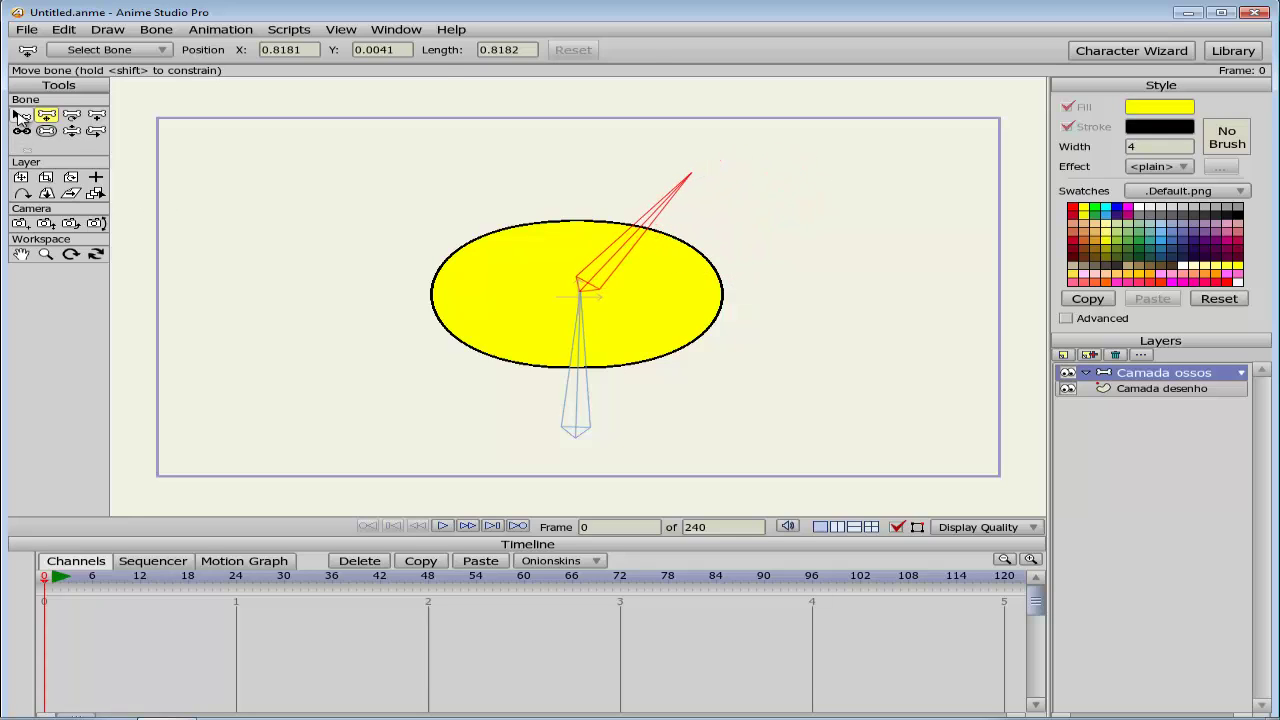
Step: Select the lower bone and translate it slightly so its base sits at about X -0.02, Y -0.78
click(21, 115)
click(586, 402)
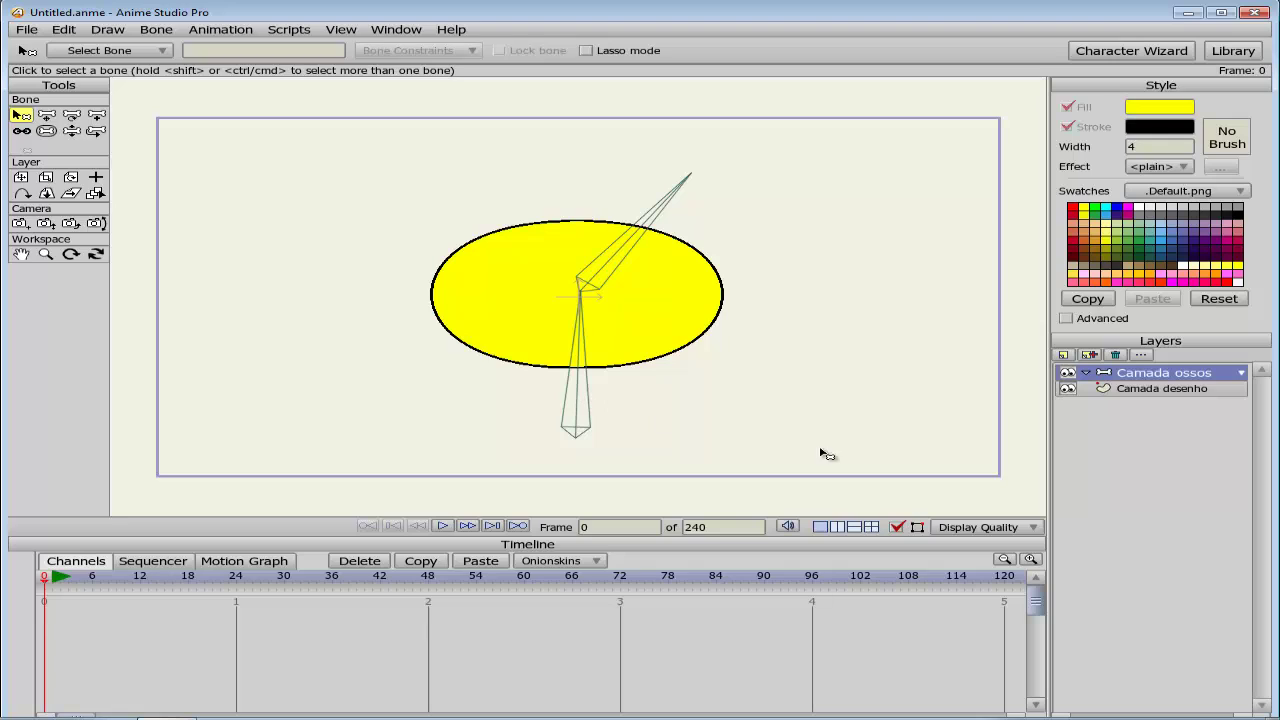
click(580, 433)
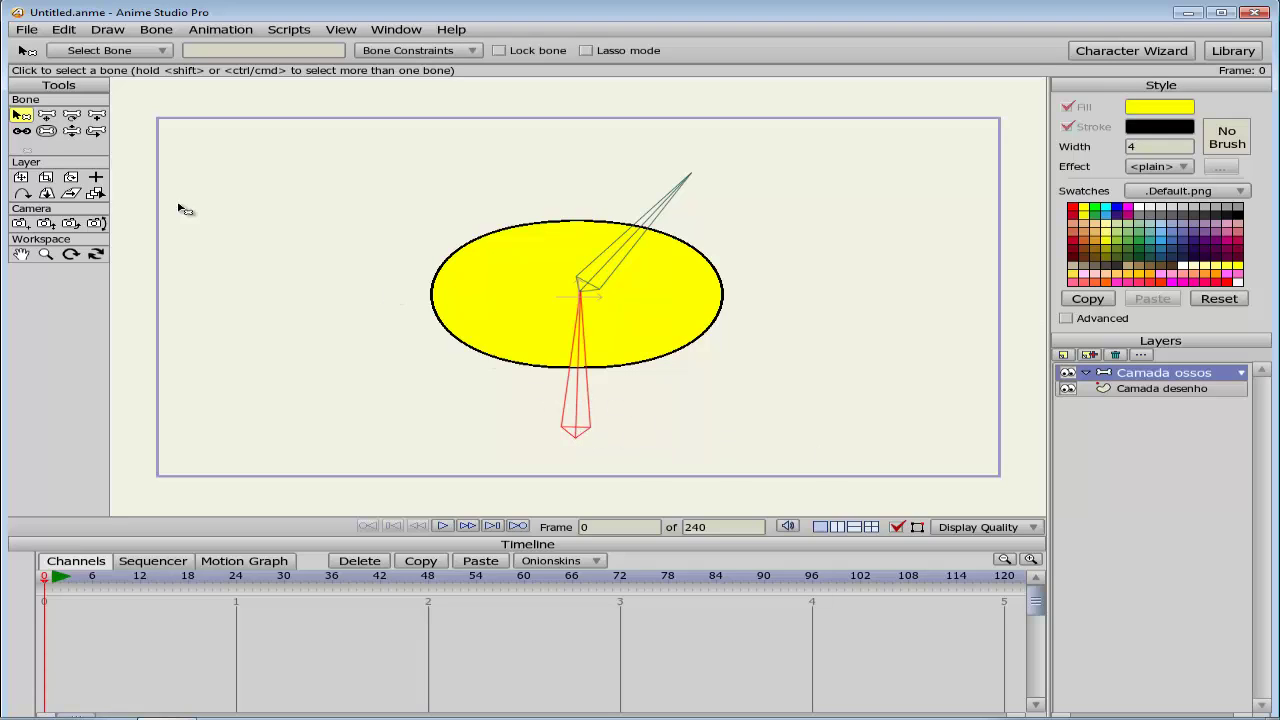
click(47, 117)
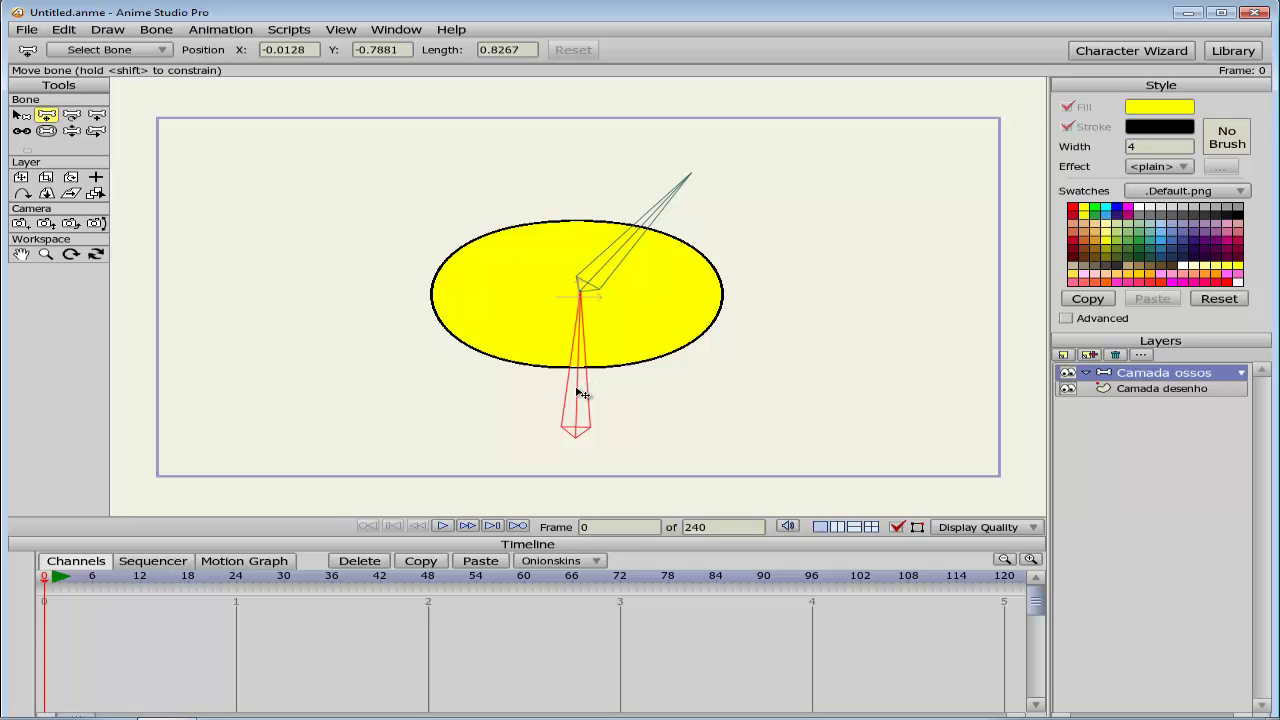
mouse_move(580, 392)
mouse_down()
mouse_move(609, 397)
mouse_move(666, 371)
mouse_move(465, 352)
mouse_move(309, 360)
mouse_move(330, 412)
mouse_move(724, 425)
mouse_move(620, 372)
mouse_move(297, 366)
mouse_move(406, 417)
mouse_move(616, 378)
mouse_move(326, 354)
mouse_move(374, 420)
mouse_move(580, 392)
mouse_up()
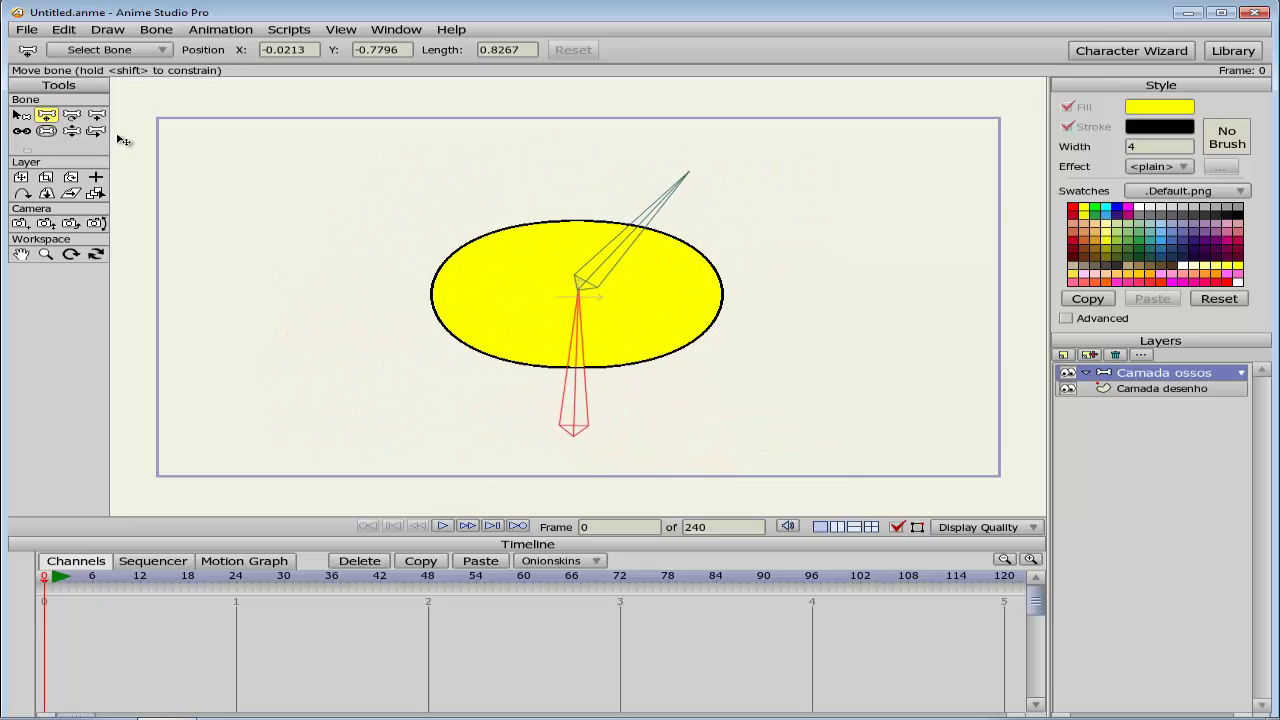
Step: Select the upper bone and rotate it clockwise to an angle of about 317°
click(21, 116)
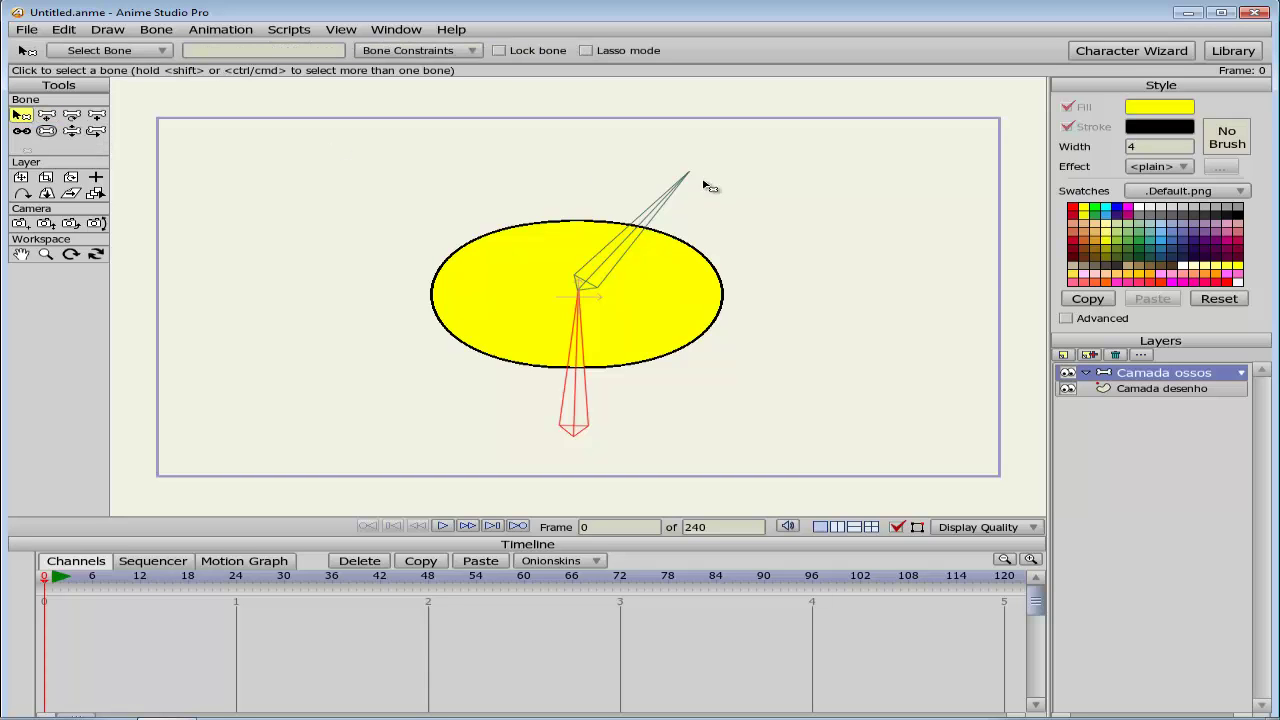
click(656, 212)
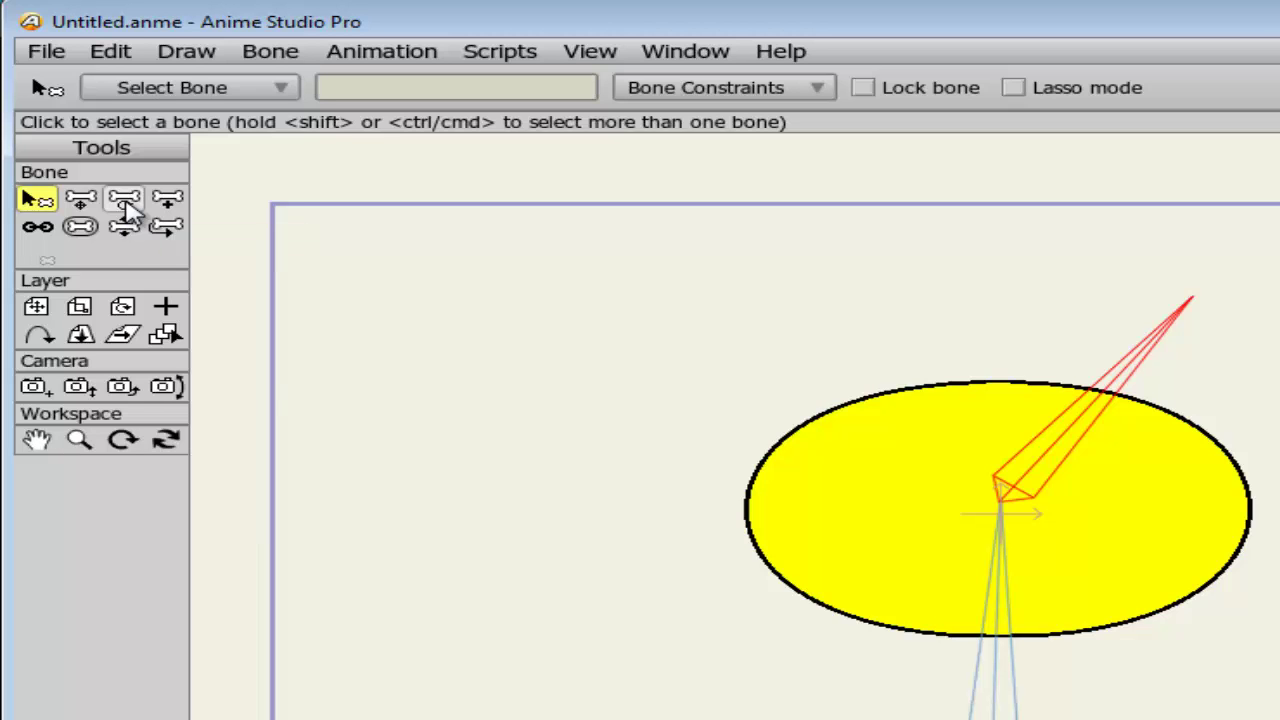
click(125, 200)
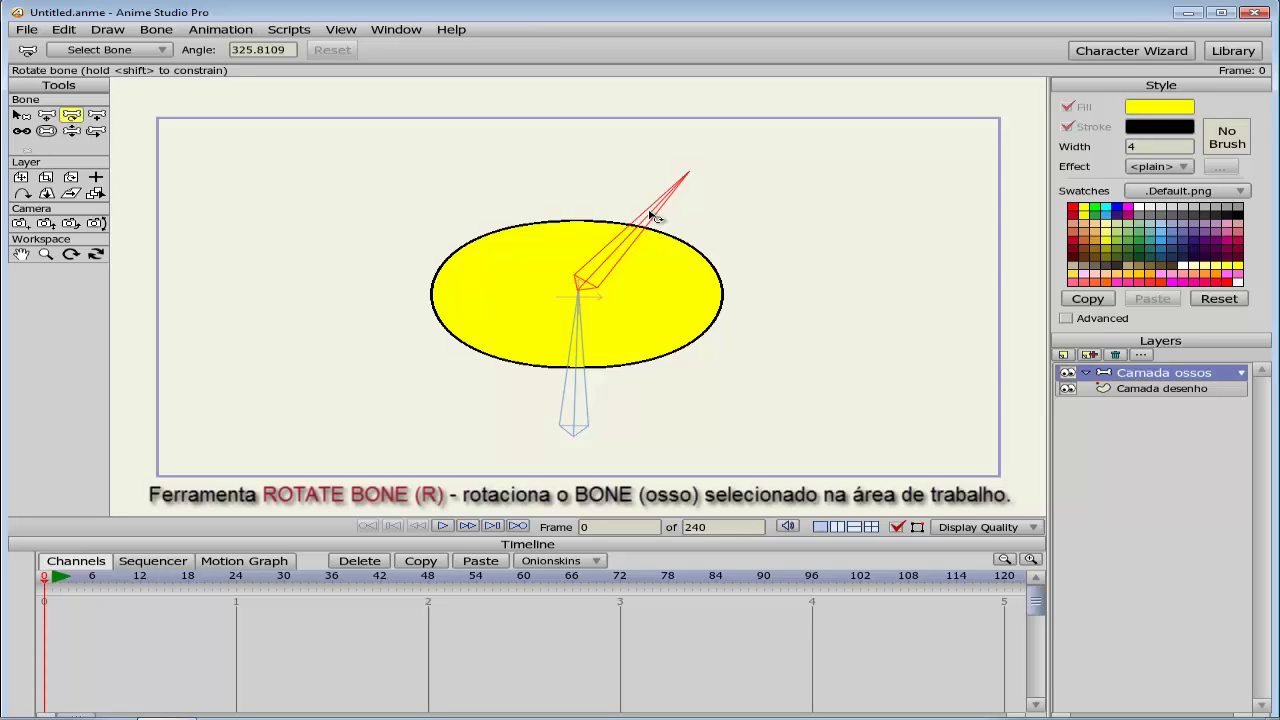
drag(652, 215, 645, 243)
Step: Select the lower bone and rotate it slightly to an angle of about 88°
click(21, 115)
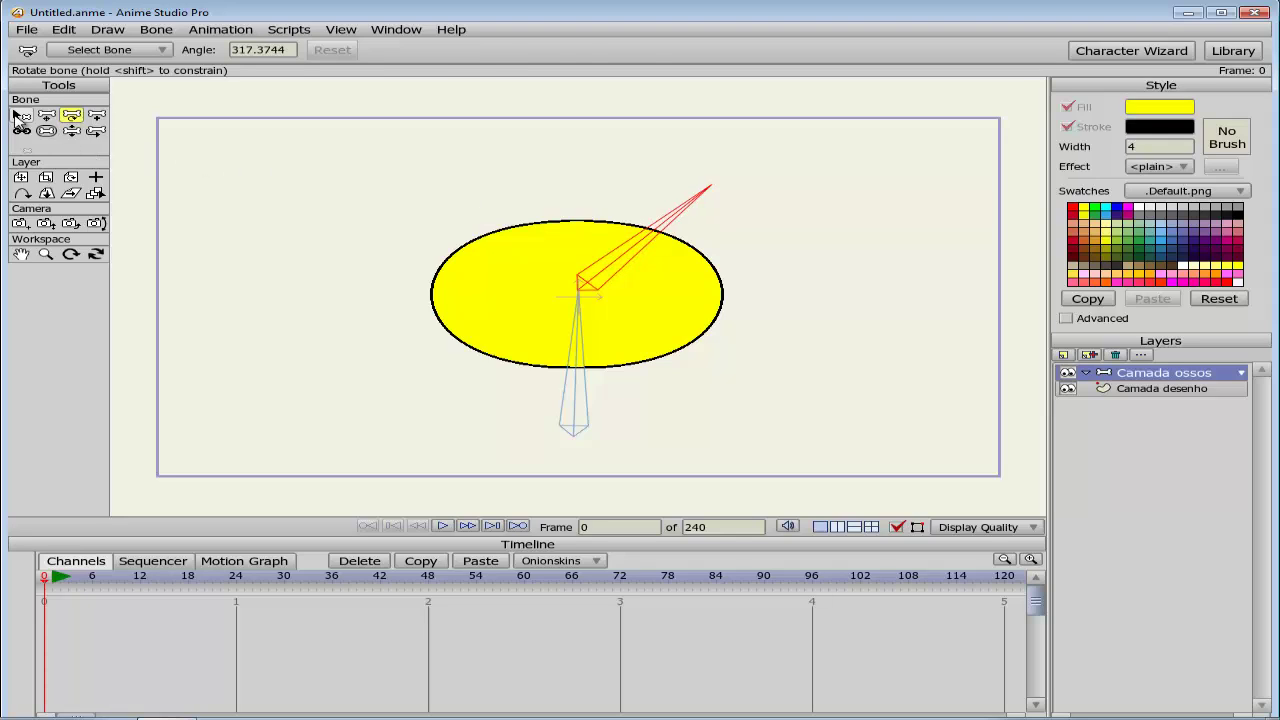
click(570, 370)
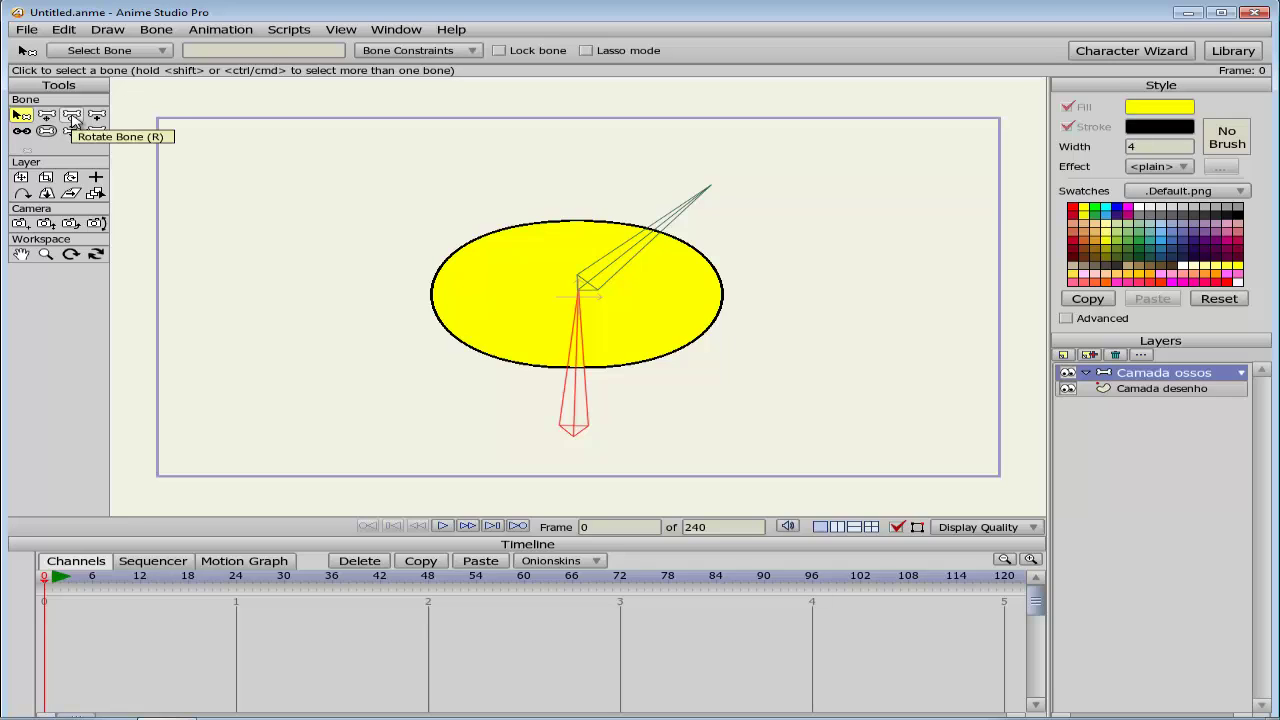
click(72, 117)
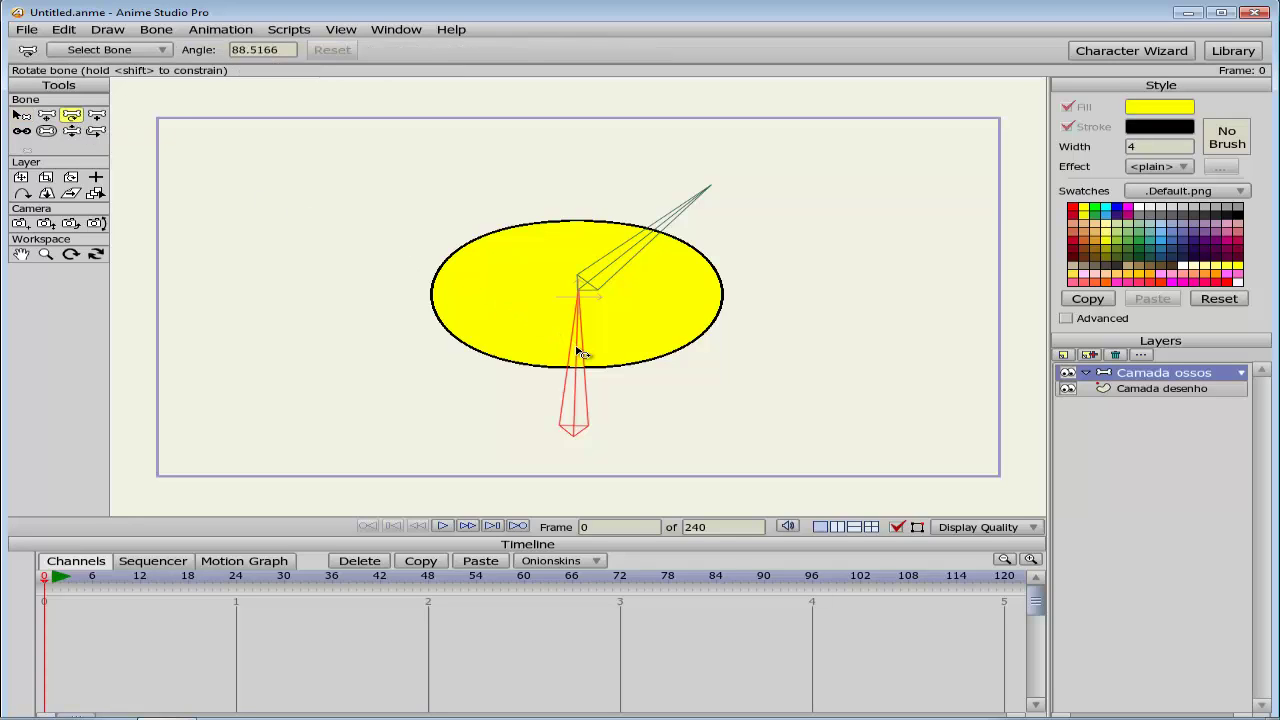
drag(581, 354, 578, 305)
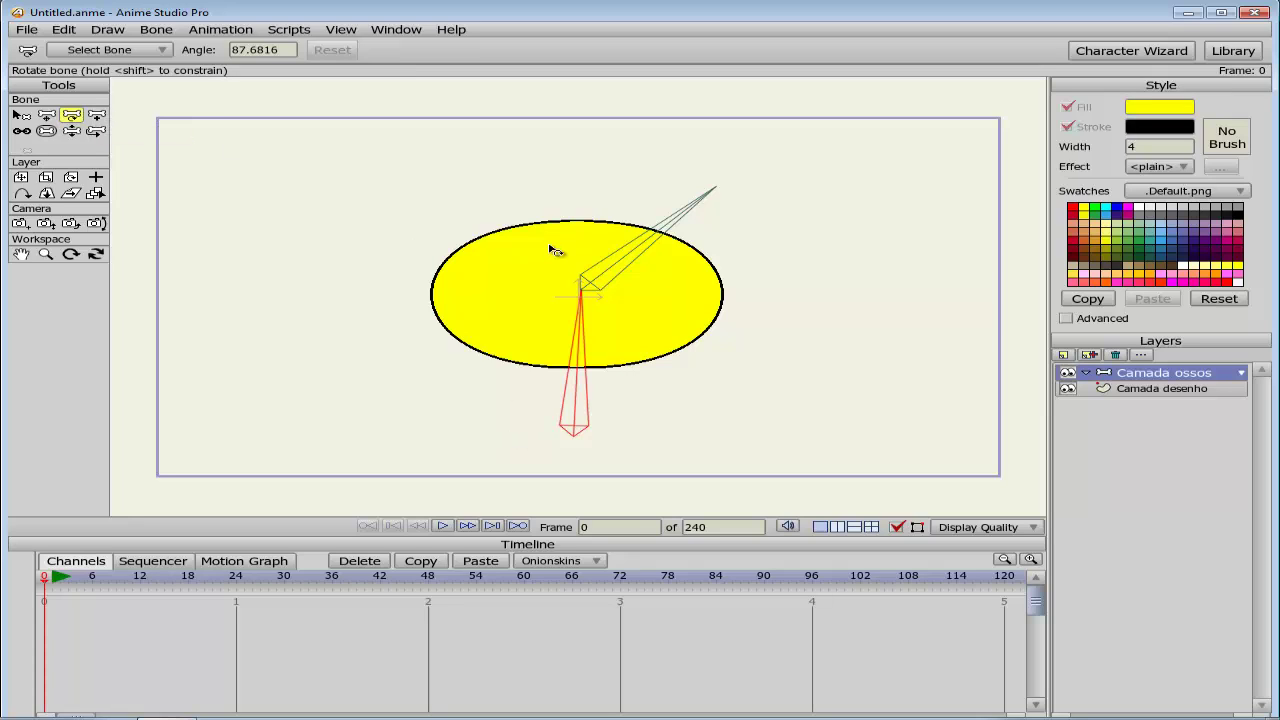
Step: Deselect all bones and display the parent link between them with the Reparent Bone tool
click(22, 116)
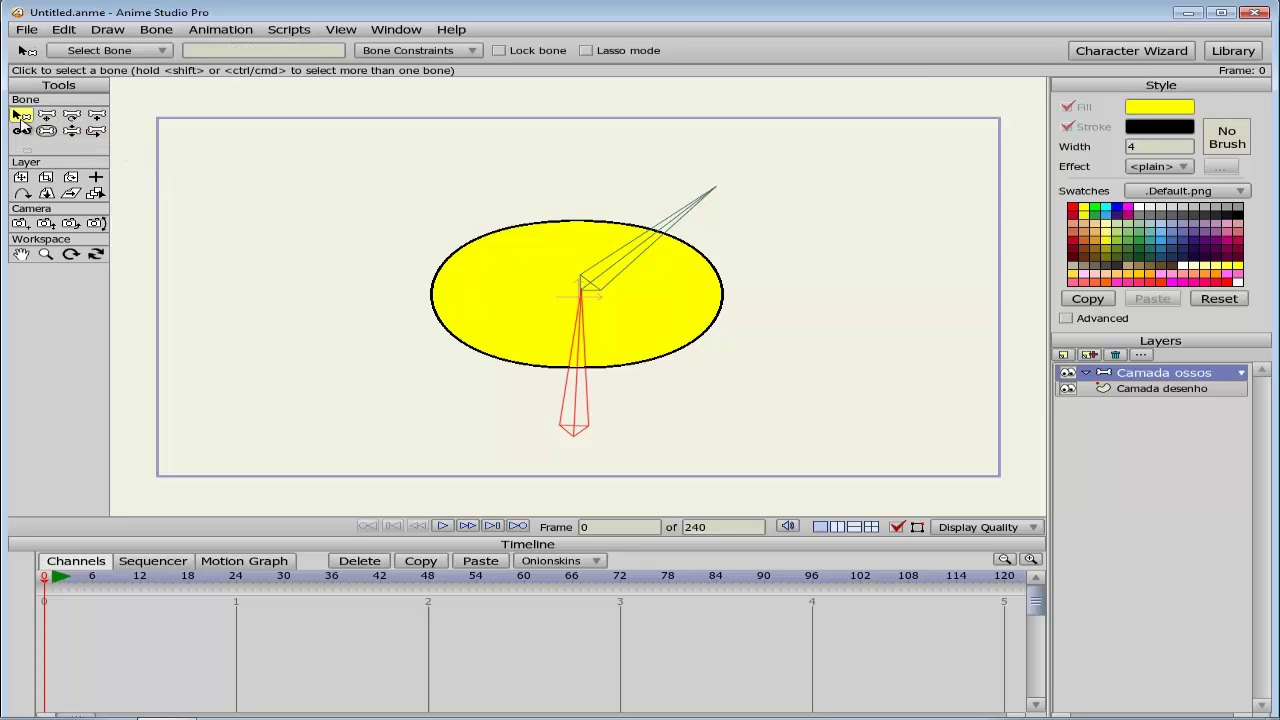
click(337, 247)
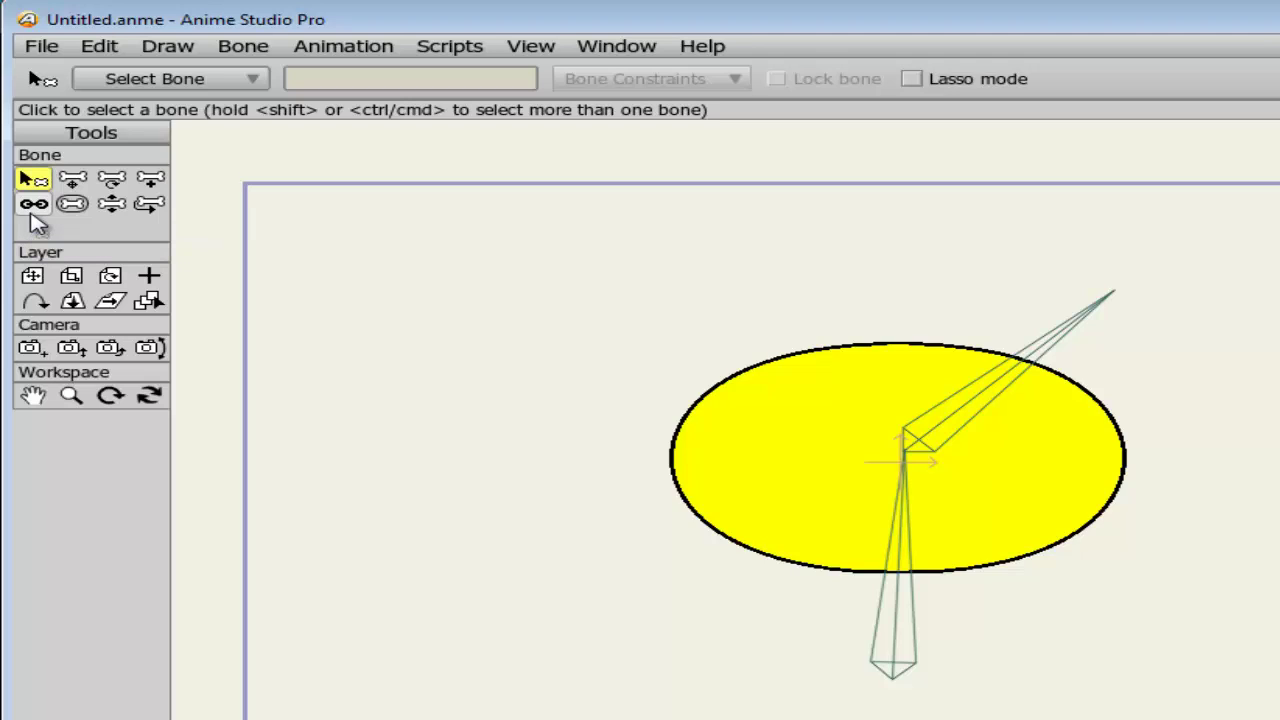
click(34, 205)
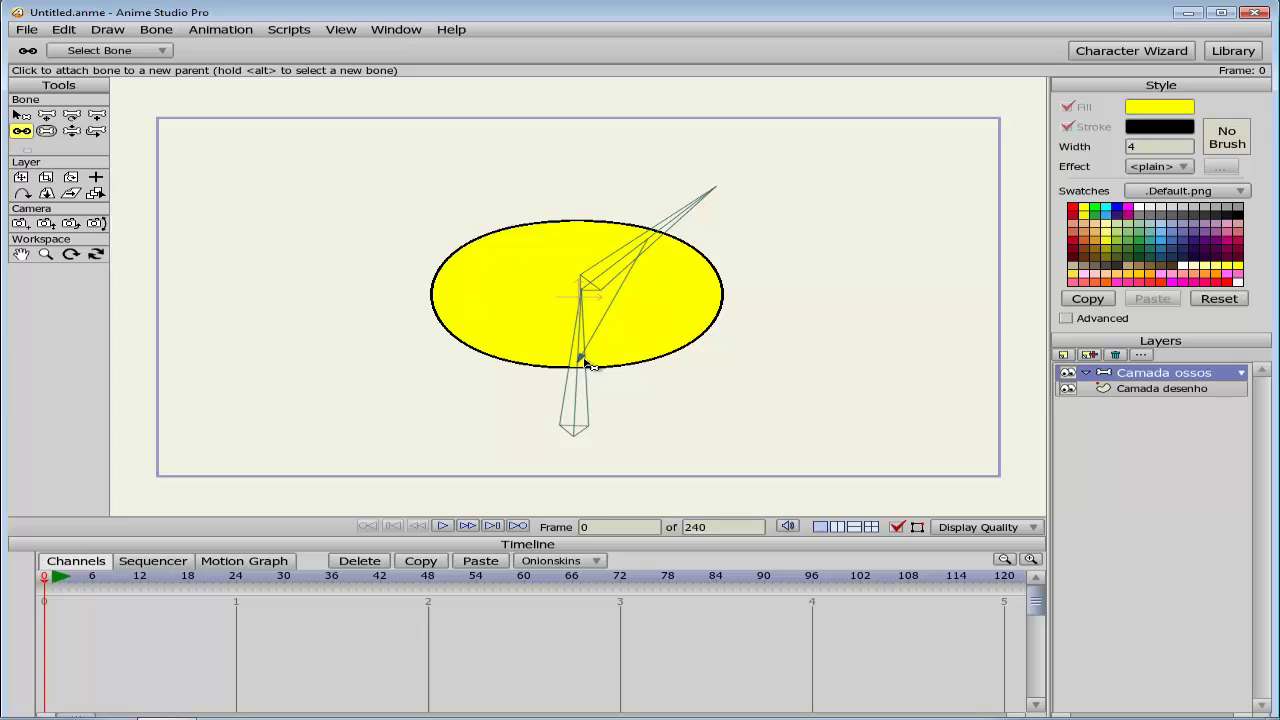
Step: Select the upper bone, shift its tip slightly, and rotate it counterclockwise to about 339°
click(21, 115)
click(675, 228)
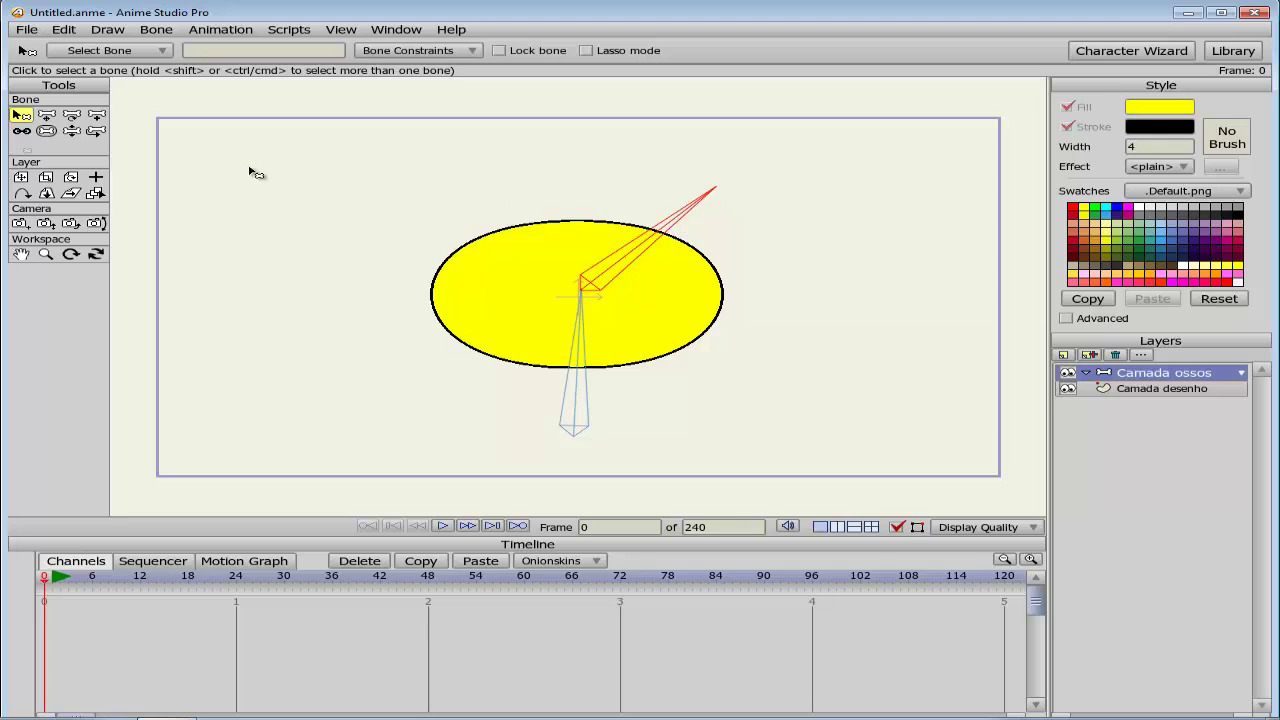
click(57, 117)
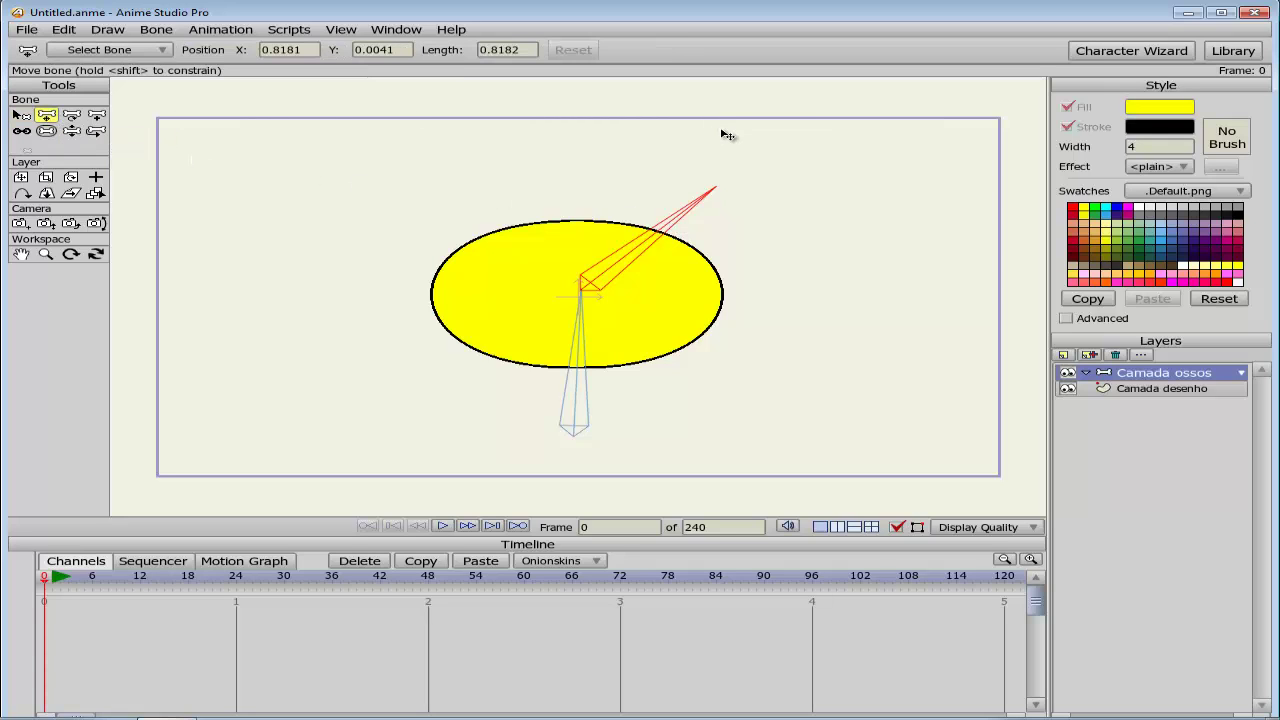
mouse_move(700, 197)
mouse_down()
mouse_move(522, 189)
mouse_move(500, 208)
mouse_move(713, 217)
mouse_move(761, 291)
mouse_move(541, 205)
mouse_move(795, 255)
mouse_move(632, 204)
mouse_move(789, 255)
mouse_move(469, 220)
mouse_move(880, 297)
mouse_move(688, 197)
mouse_up()
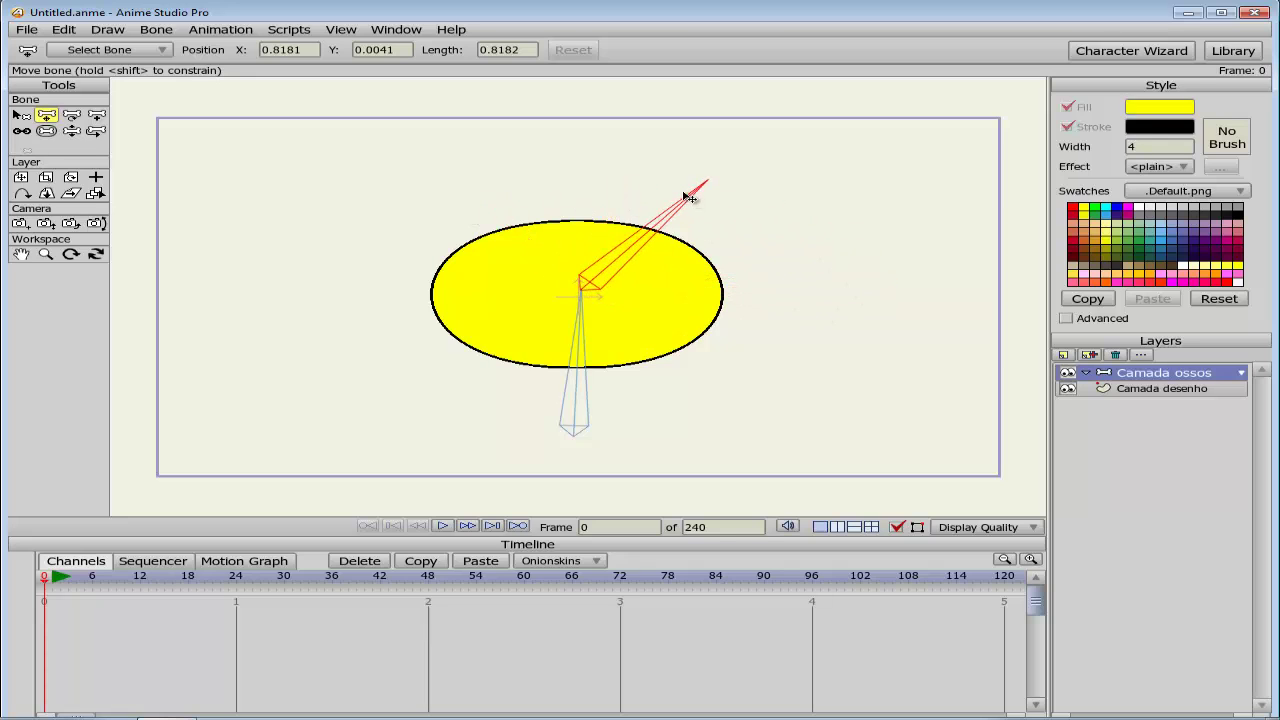
click(78, 117)
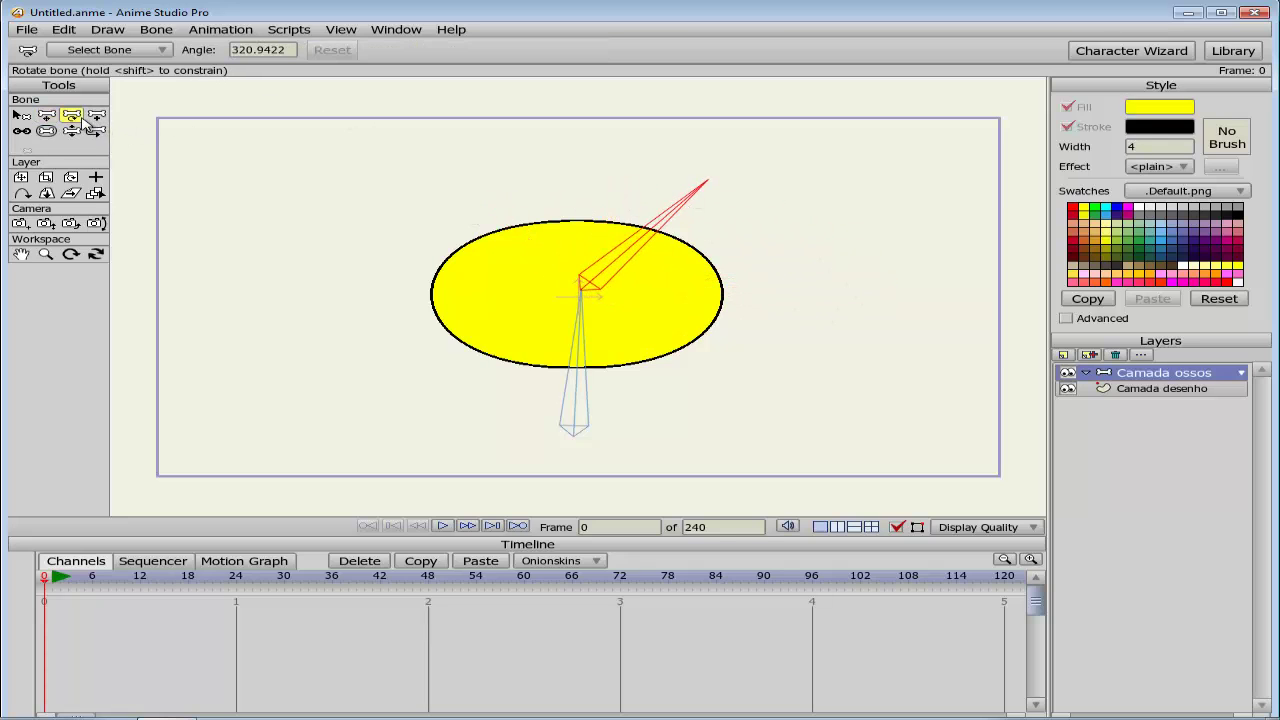
drag(697, 194, 654, 162)
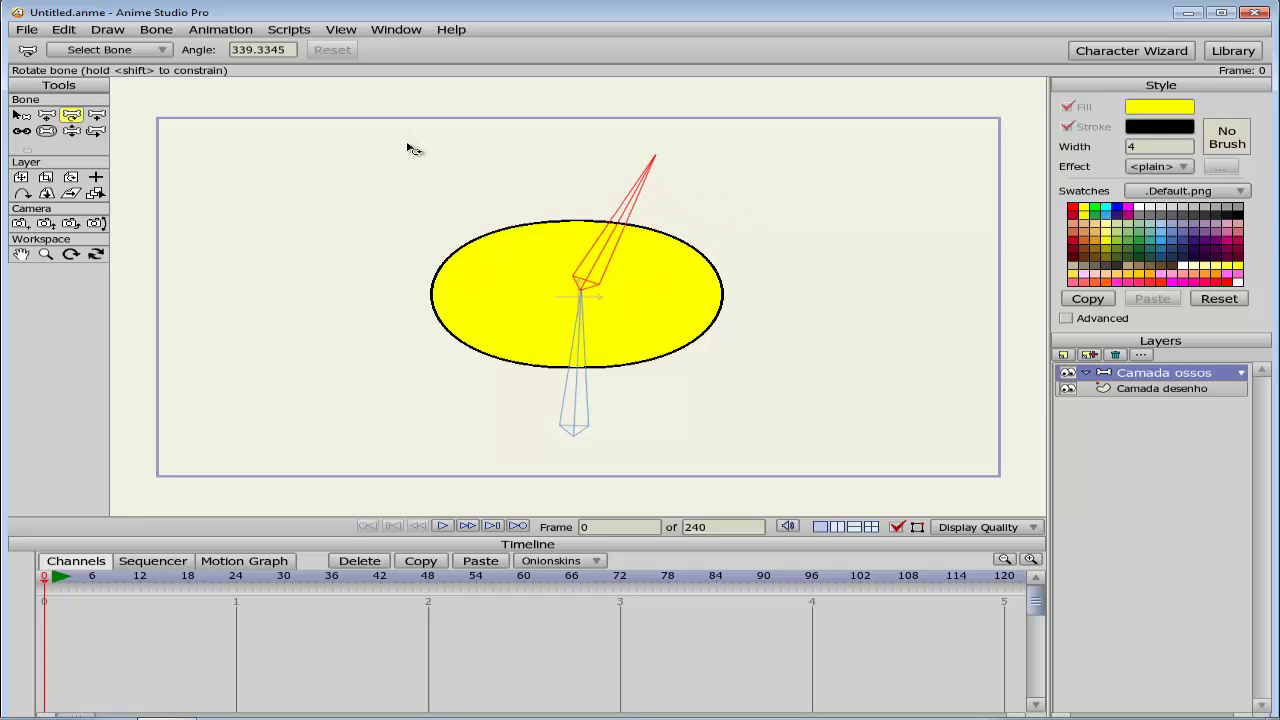
Step: Select the lower bone, shift its tip slightly up and to the left, and rotate it to about 90.5°
click(24, 116)
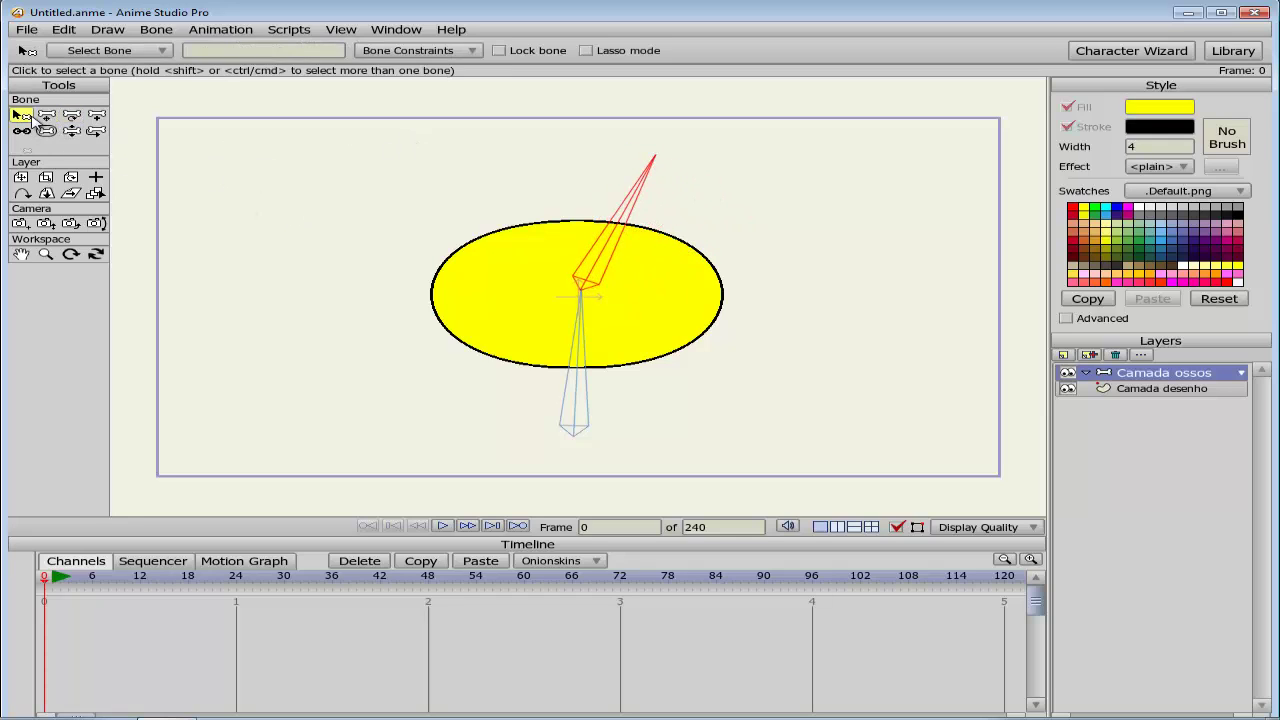
click(579, 395)
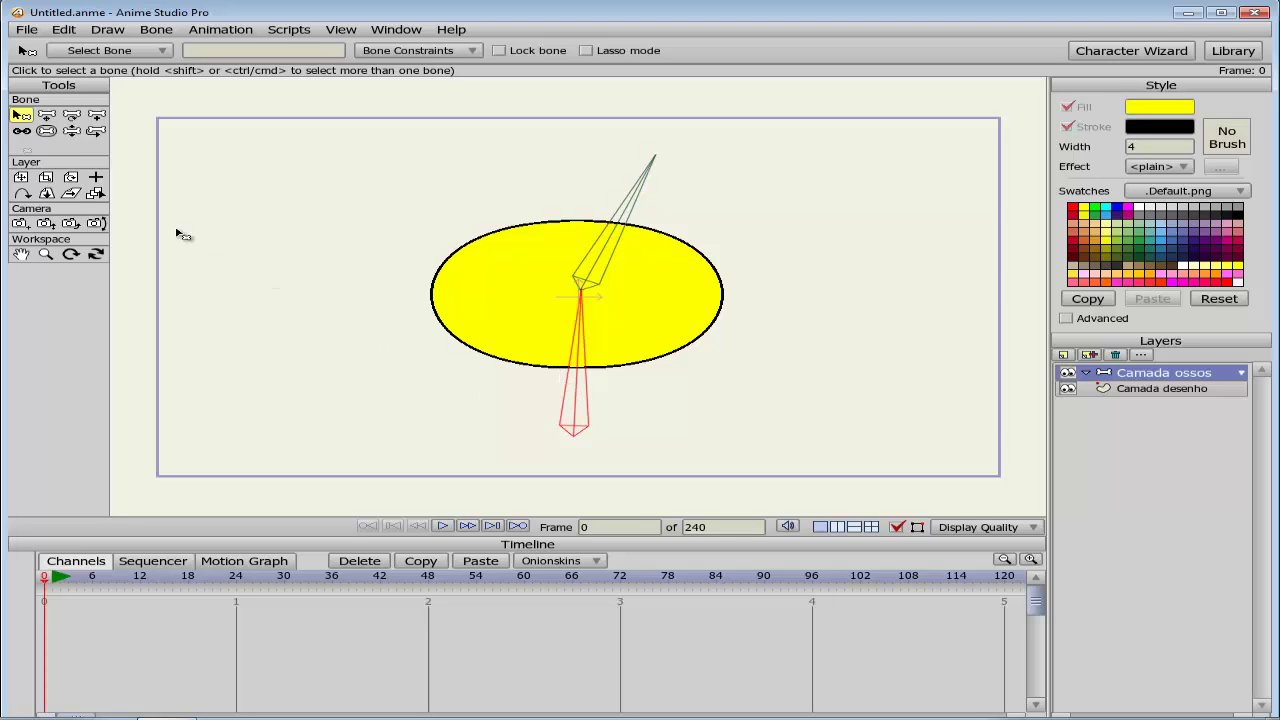
click(46, 116)
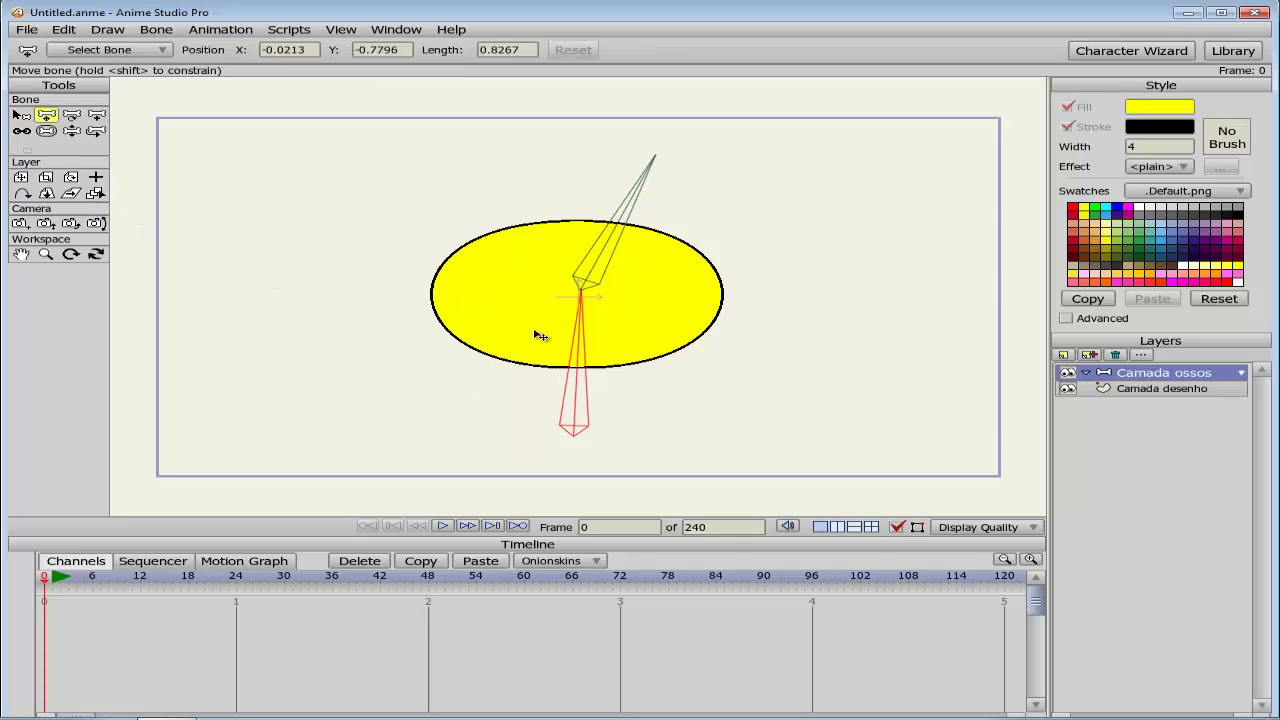
mouse_move(584, 358)
mouse_down()
mouse_move(486, 363)
mouse_move(529, 357)
mouse_move(459, 378)
mouse_move(534, 343)
mouse_move(575, 347)
mouse_up()
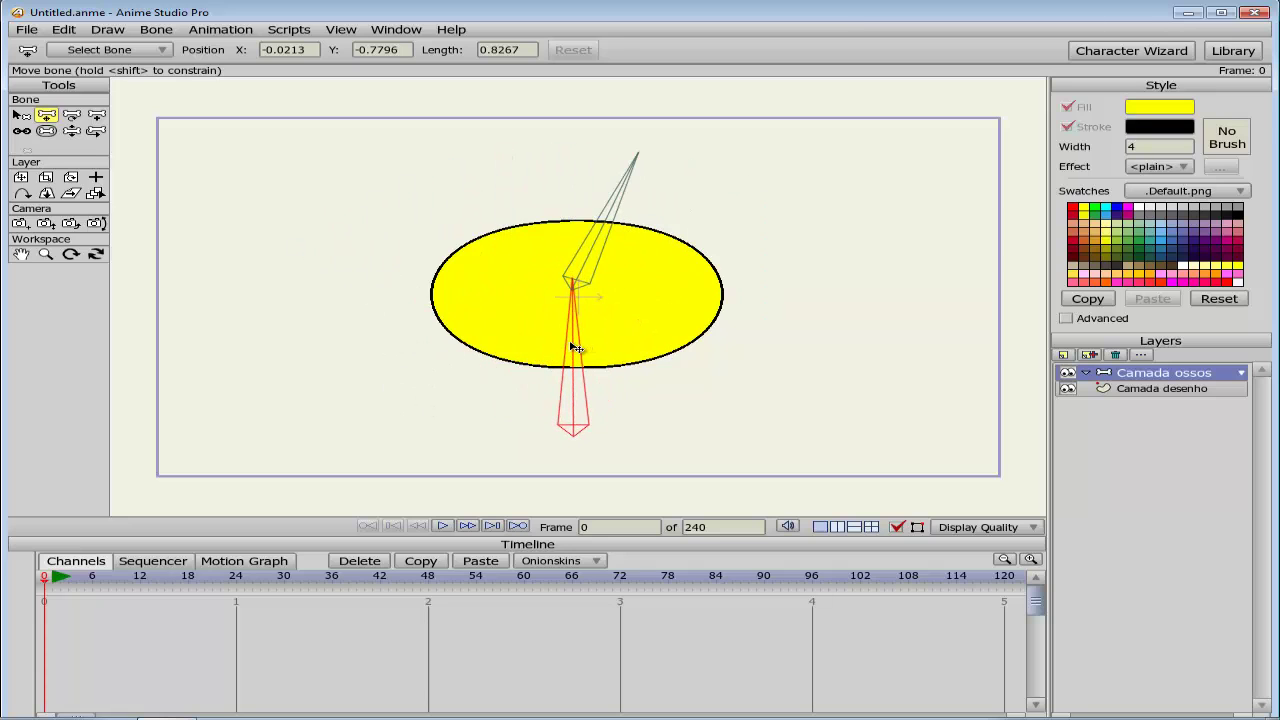
click(71, 116)
mouse_move(576, 386)
mouse_down()
mouse_move(517, 391)
mouse_move(617, 360)
mouse_move(560, 366)
mouse_move(582, 370)
mouse_up()
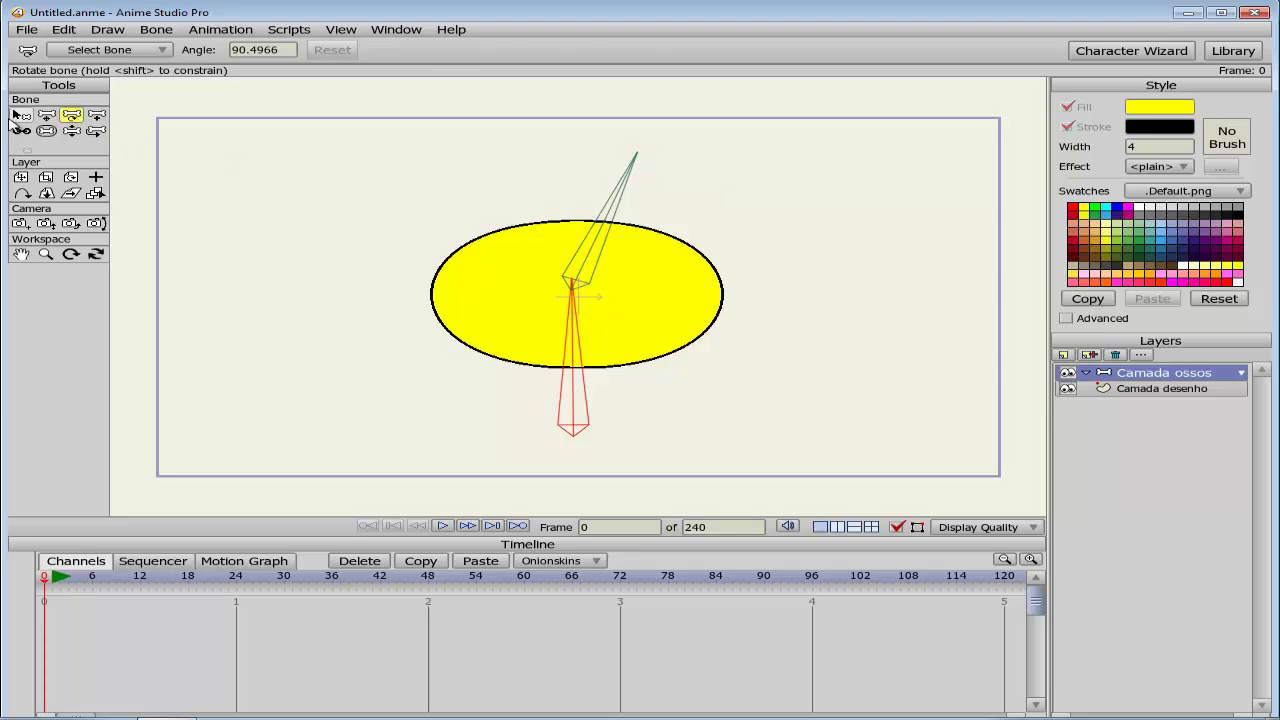
Step: Clear the bone selection and check the upper bone's parent link with the Reparent Bone tool
click(21, 115)
click(385, 202)
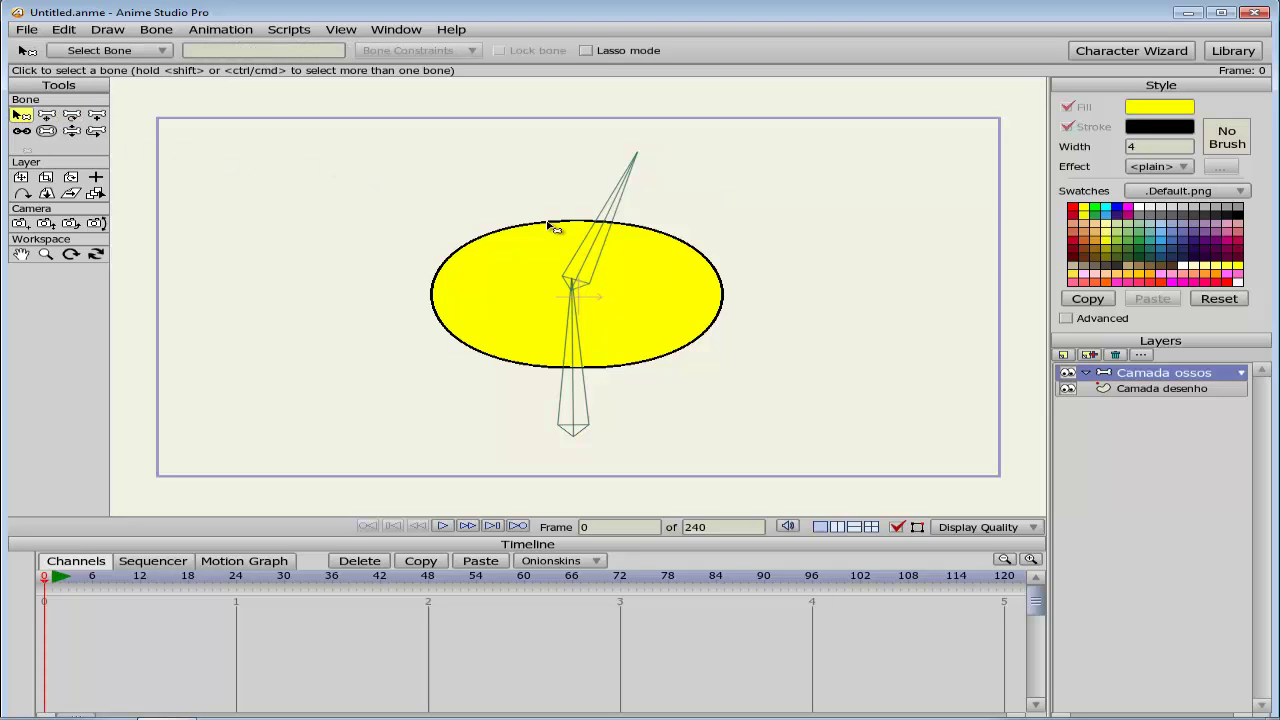
click(22, 132)
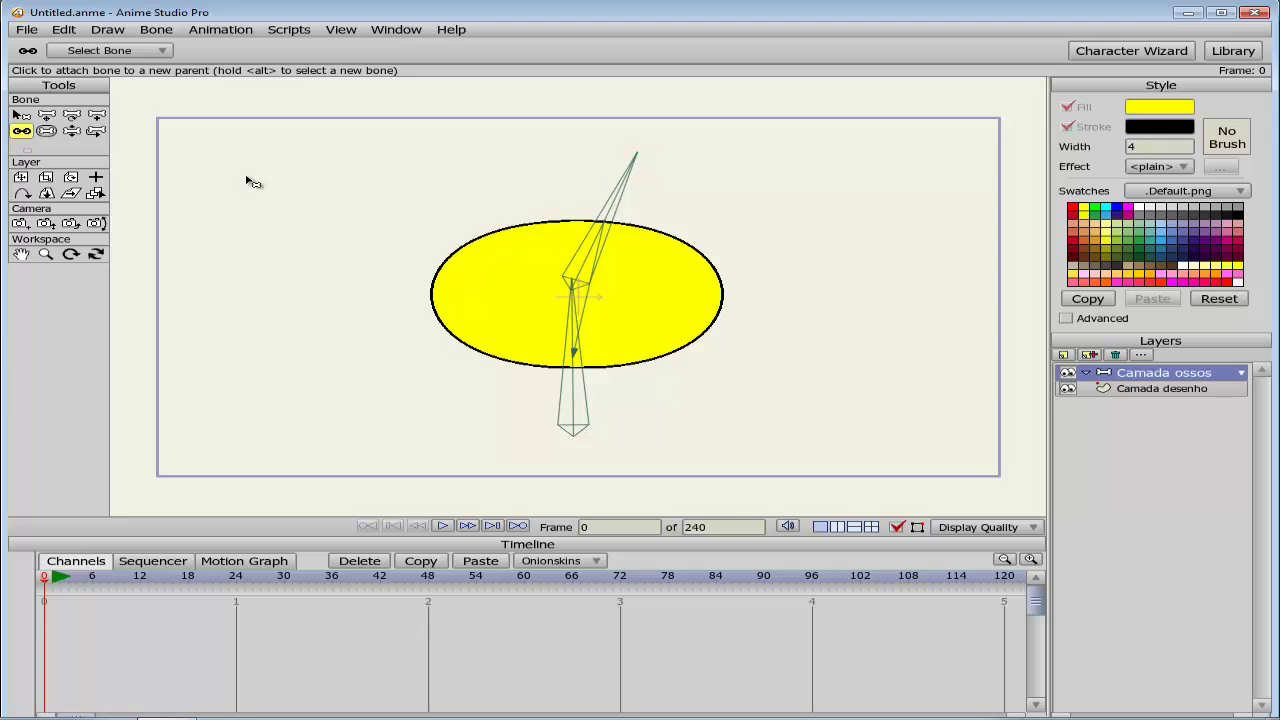
Step: Select the upper bone and detach it from its parent, the lower bone
click(21, 115)
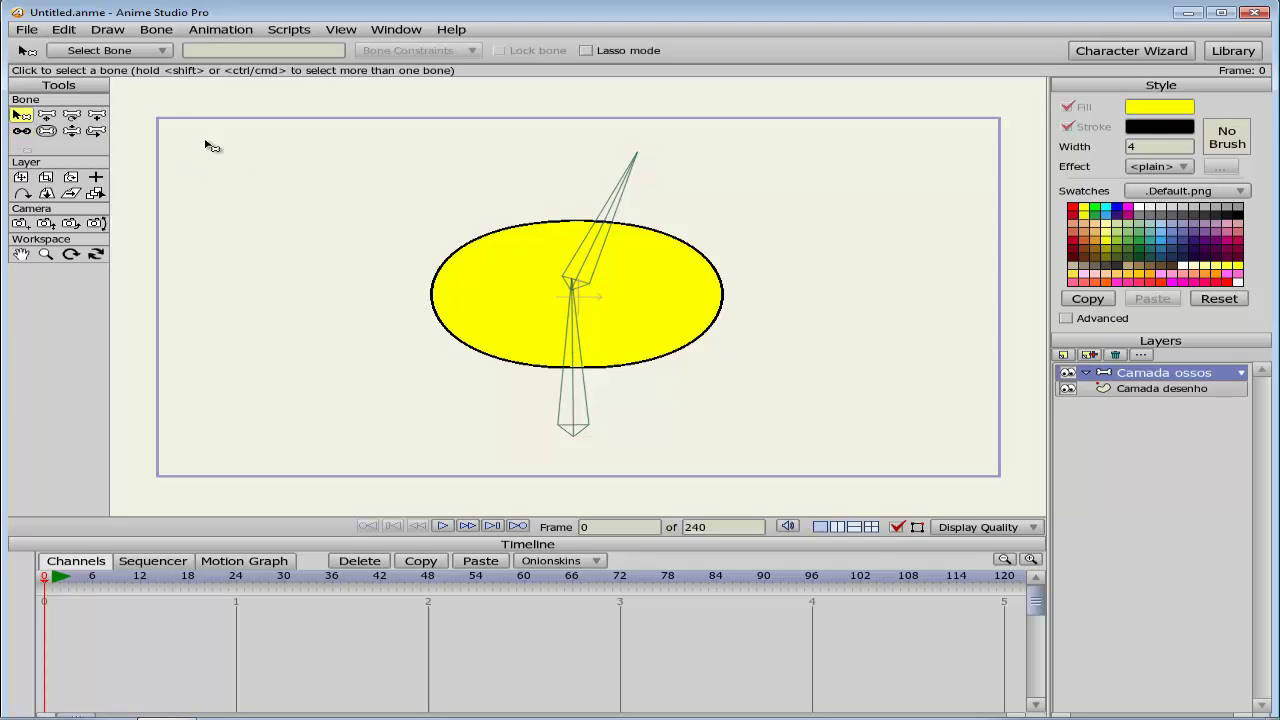
click(617, 207)
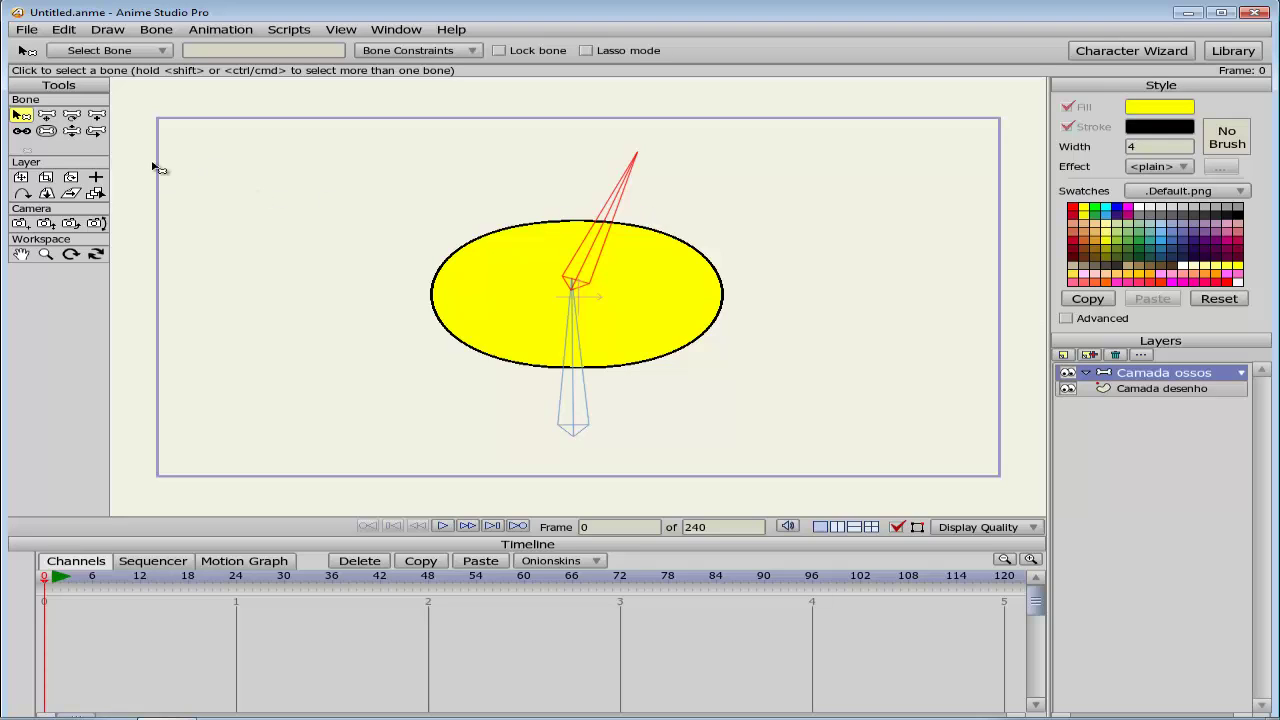
click(21, 131)
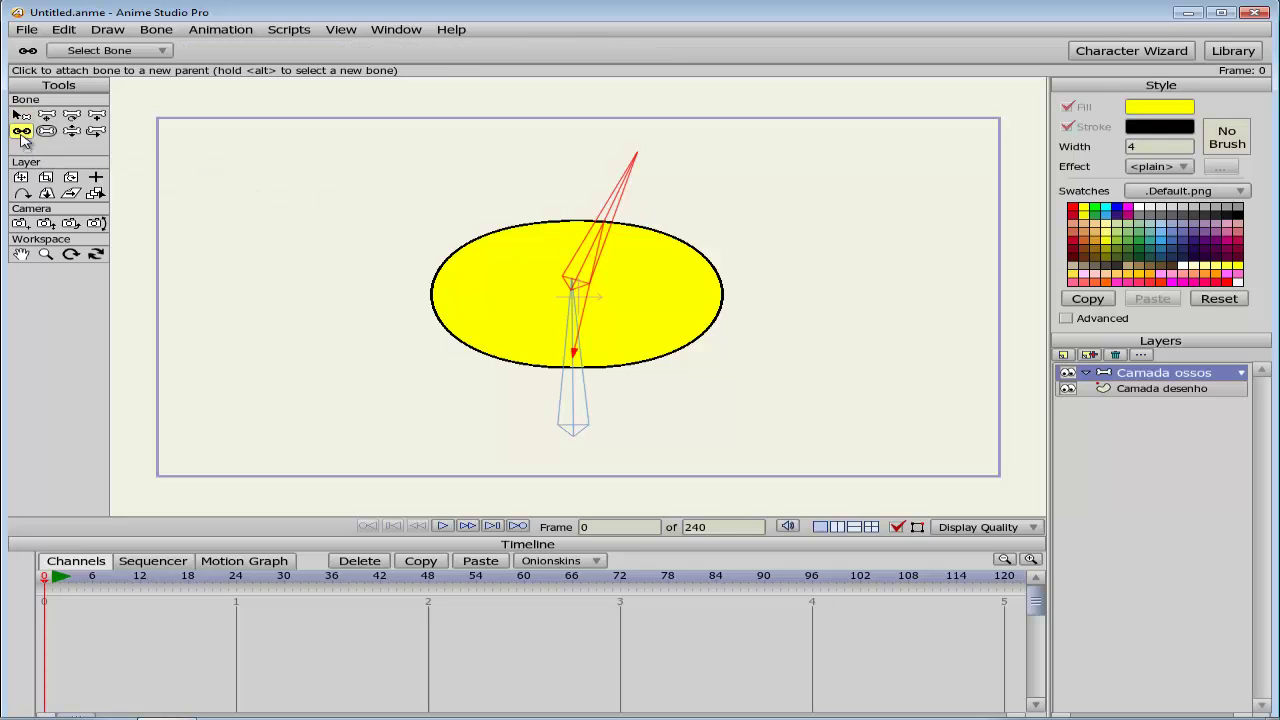
click(585, 306)
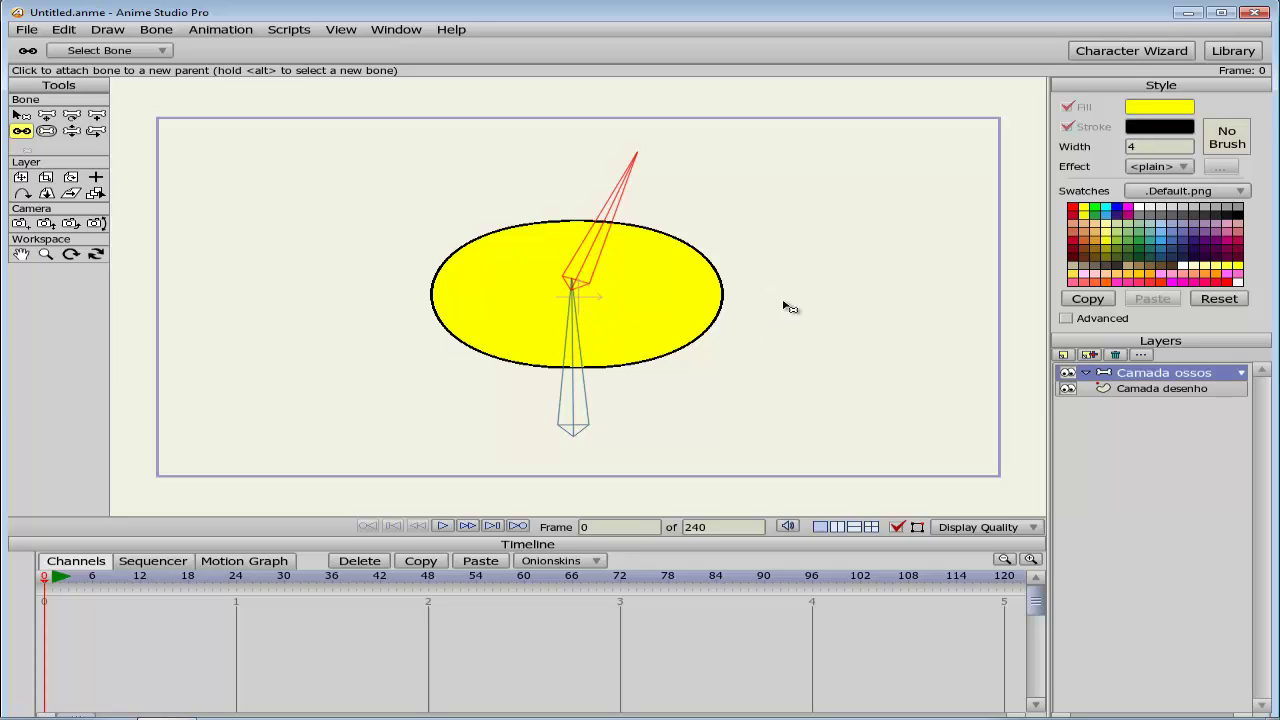
Step: Move the tips of the detached bones to shorten the upper bone to about 0.75 and the lower bone to about 0.80
click(46, 116)
mouse_move(622, 198)
mouse_down()
mouse_move(531, 197)
mouse_move(612, 208)
mouse_up()
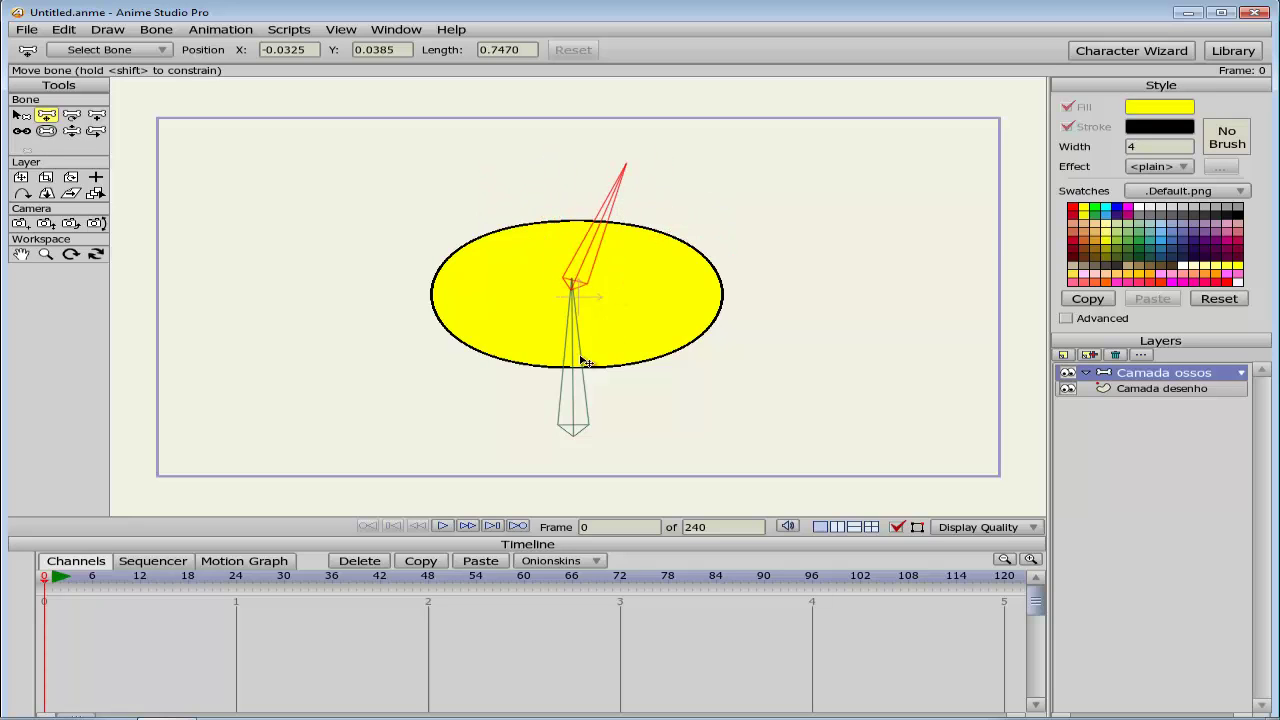
mouse_move(574, 356)
mouse_down()
mouse_move(526, 363)
mouse_move(477, 403)
mouse_move(574, 368)
mouse_up()
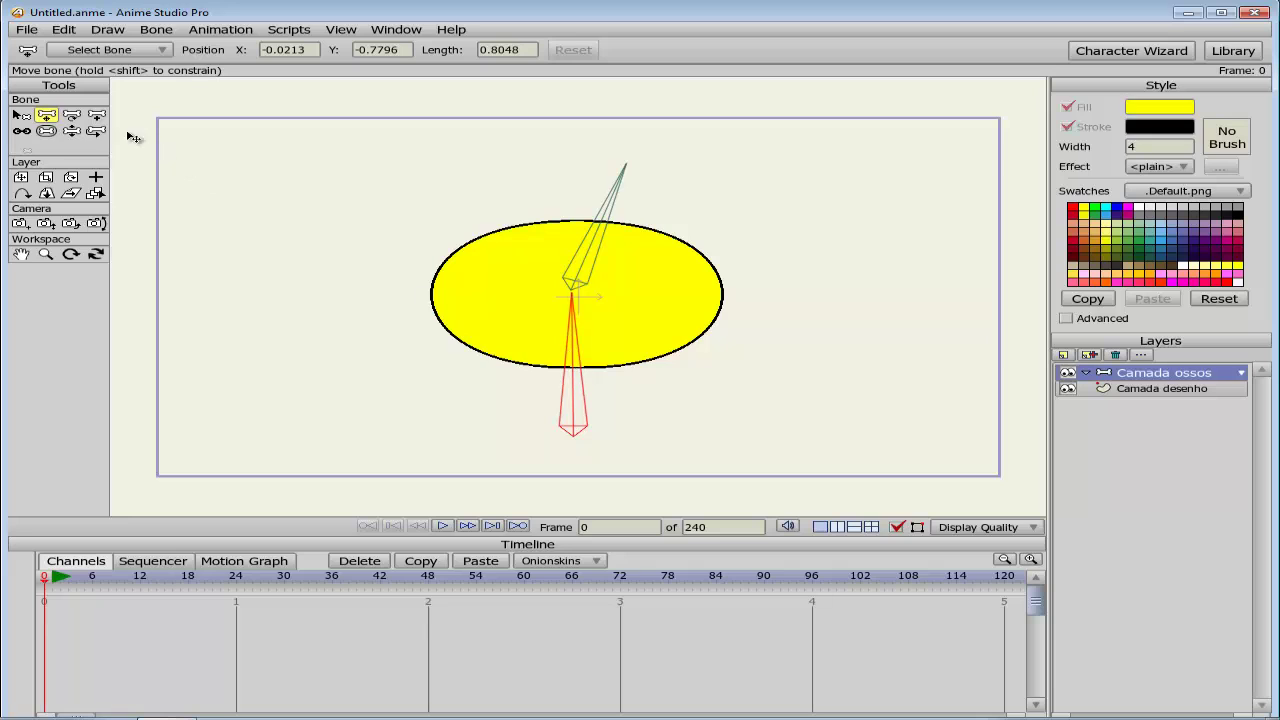
Step: Rotate the upper bone independently to about 89° and keep the lower bone nearly vertical beneath it
click(71, 115)
drag(605, 228, 551, 220)
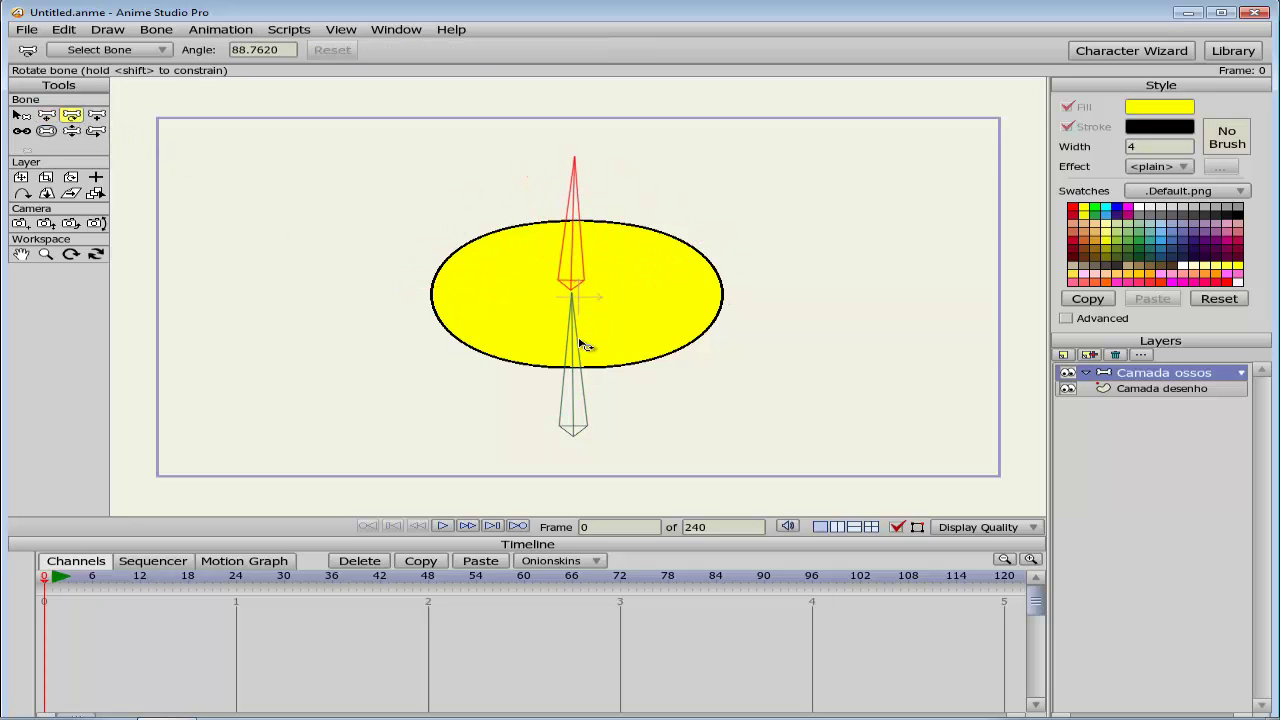
drag(583, 349, 574, 300)
Step: Attach the lower bone to the upper bone as its new parent
click(21, 131)
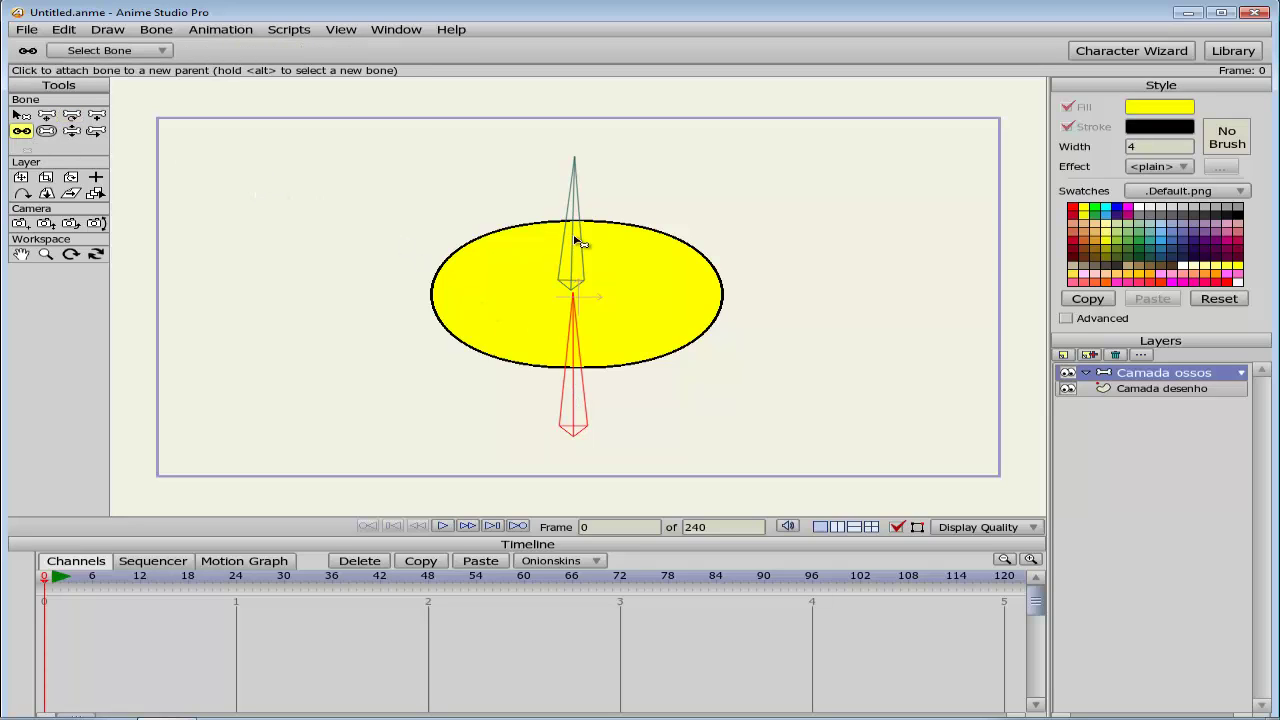
click(576, 240)
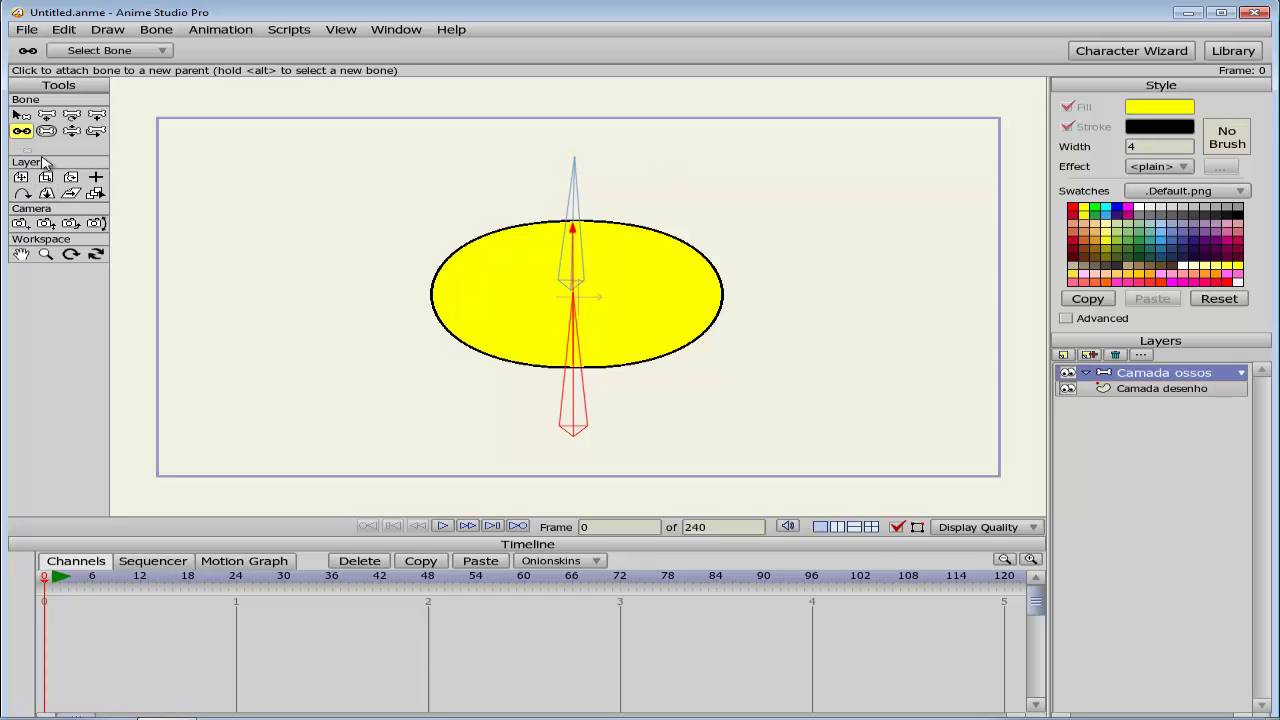
Step: Rotate the upper bone to about 90.6° so that its child, the lower bone, turns with it
click(46, 115)
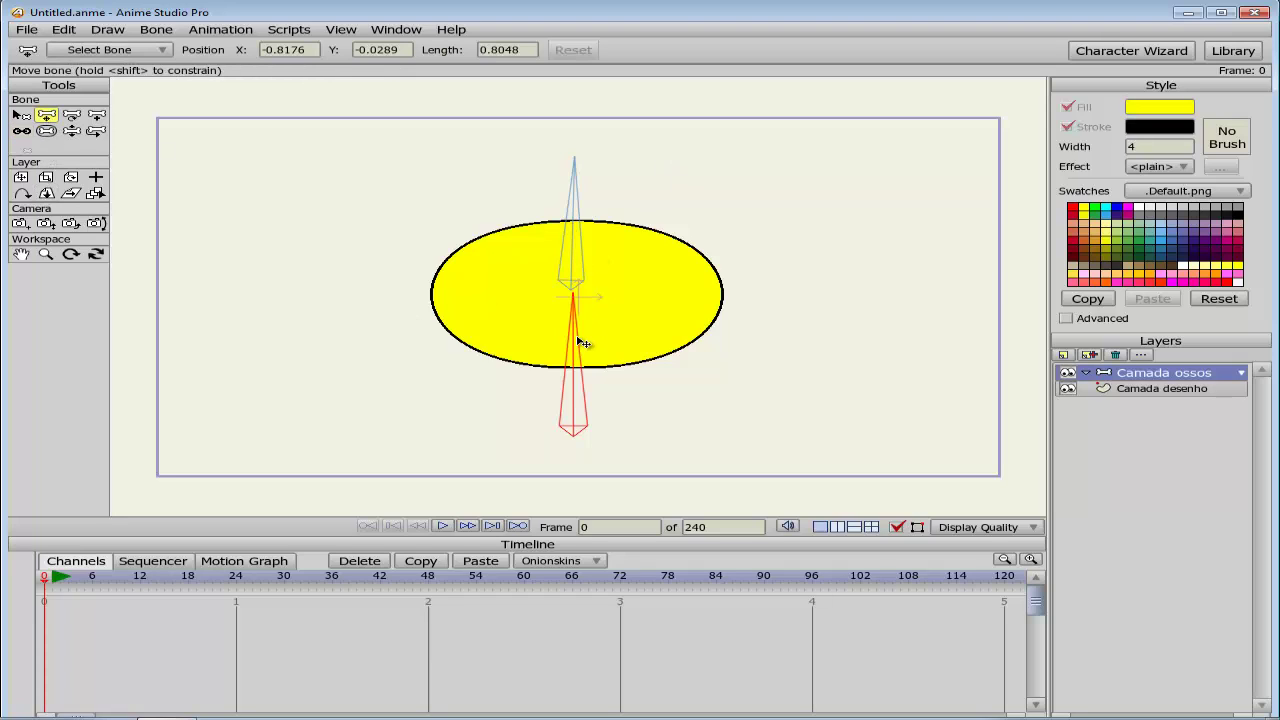
click(71, 115)
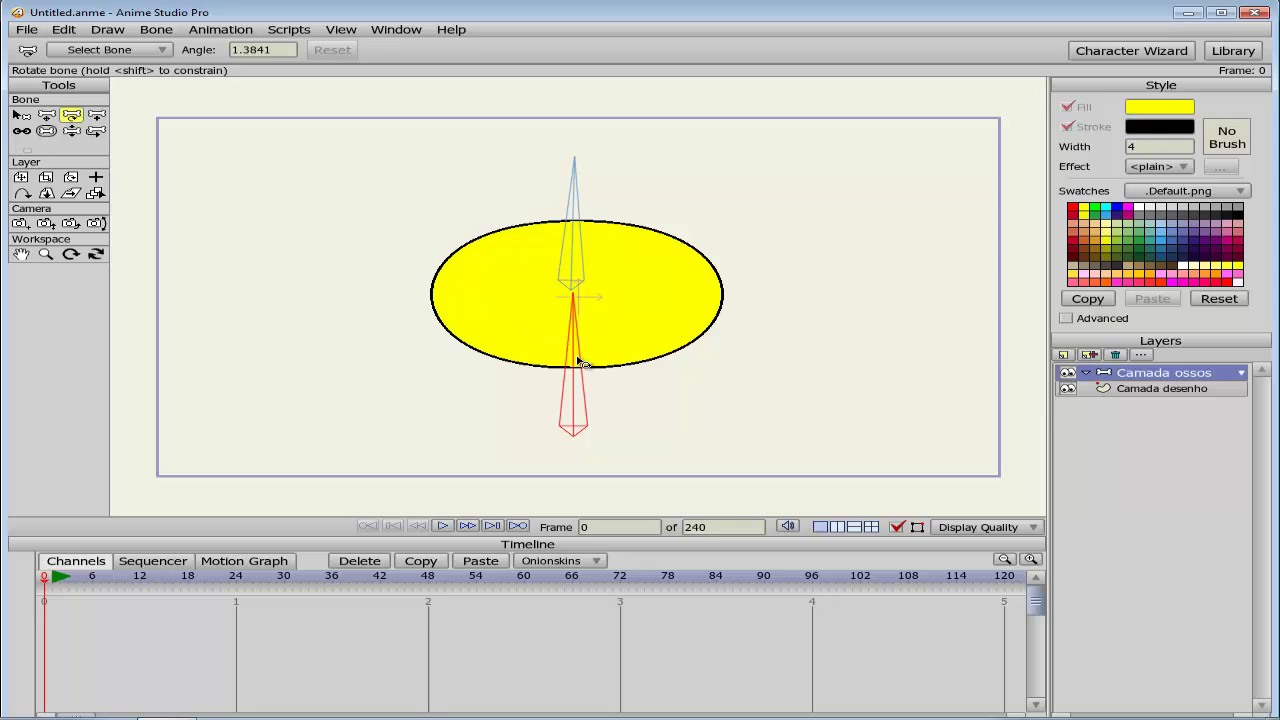
drag(577, 360, 573, 202)
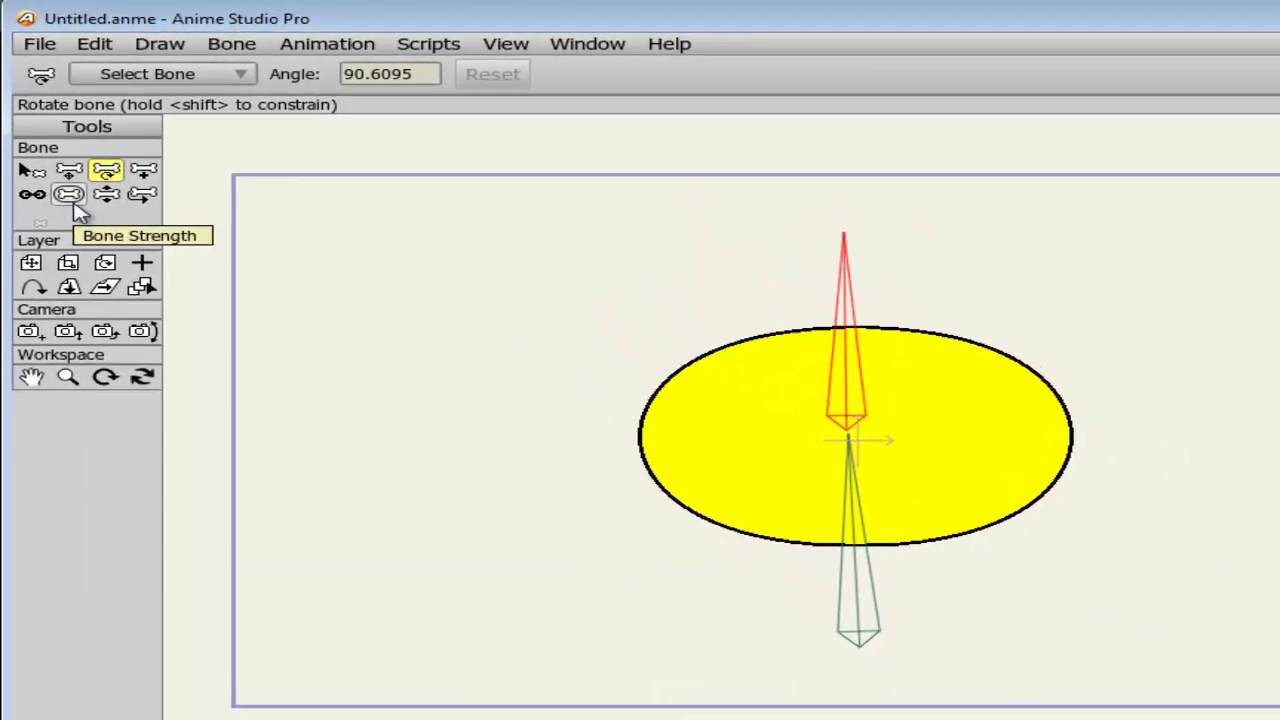
Step: Try wide, narrow and zero bone strength on the upper bone, finishing at about 0.72
click(77, 217)
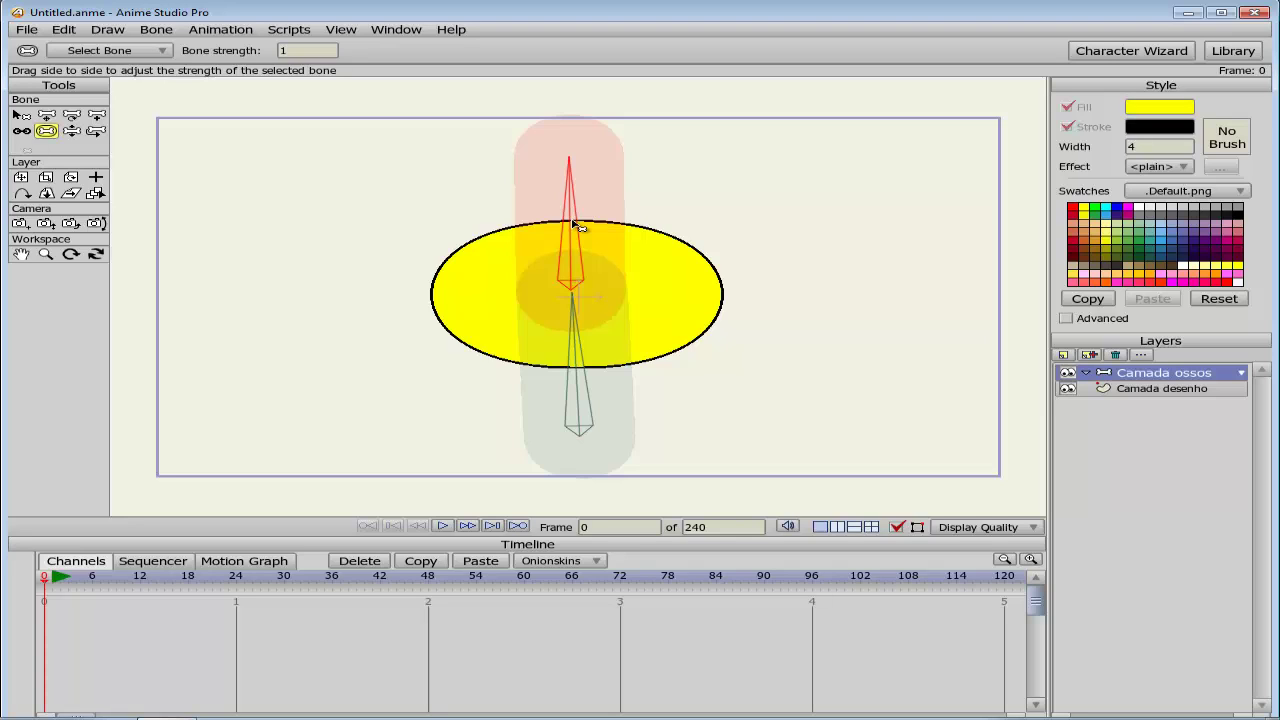
drag(578, 226, 746, 260)
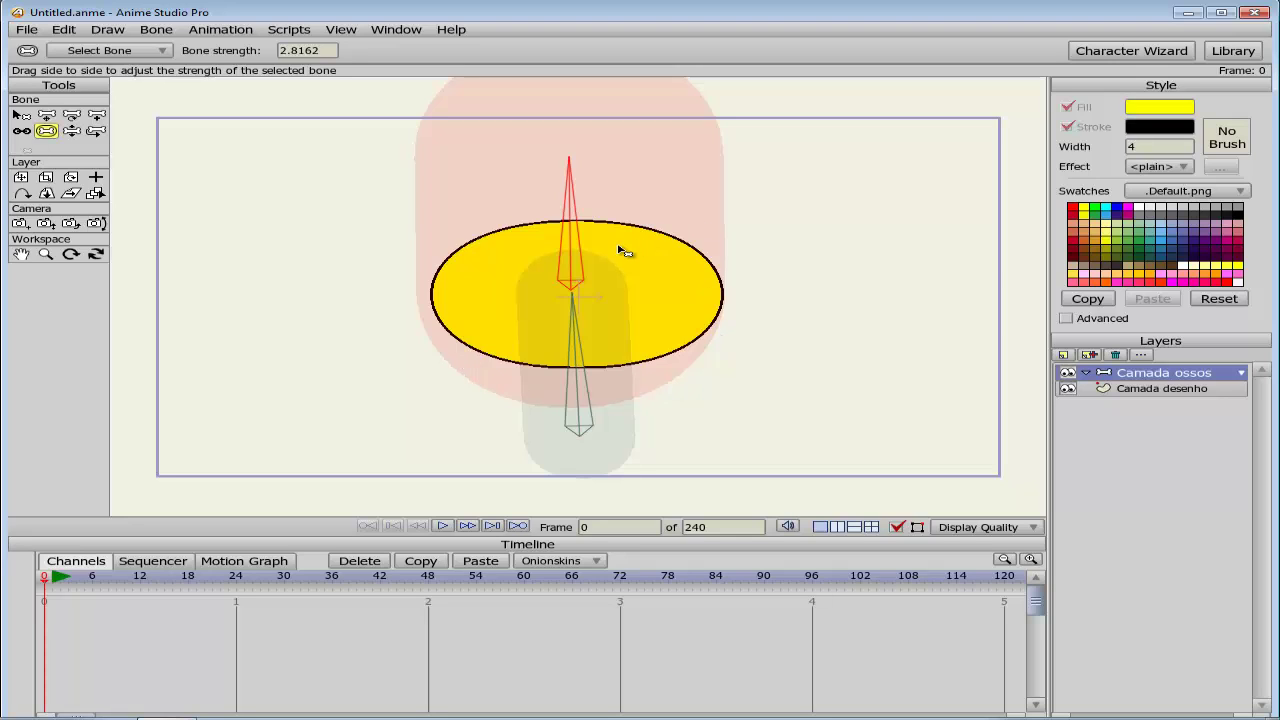
drag(624, 252, 585, 256)
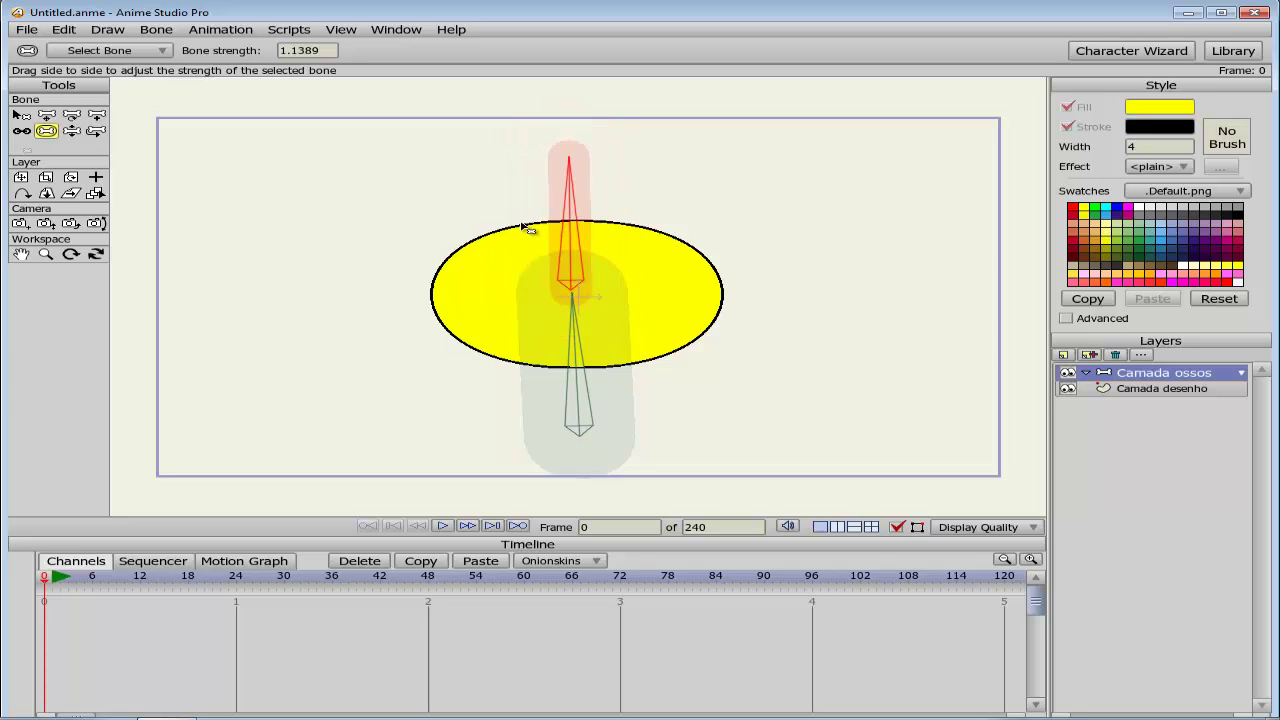
click(428, 228)
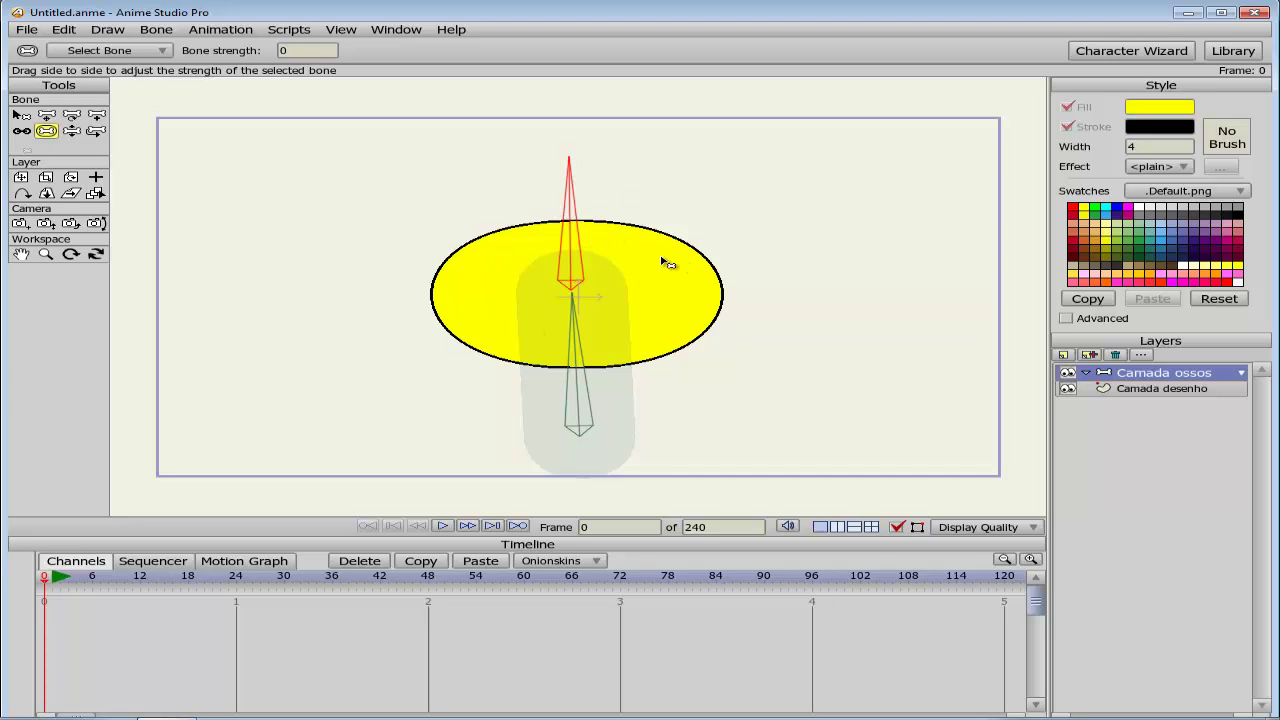
drag(585, 234, 622, 272)
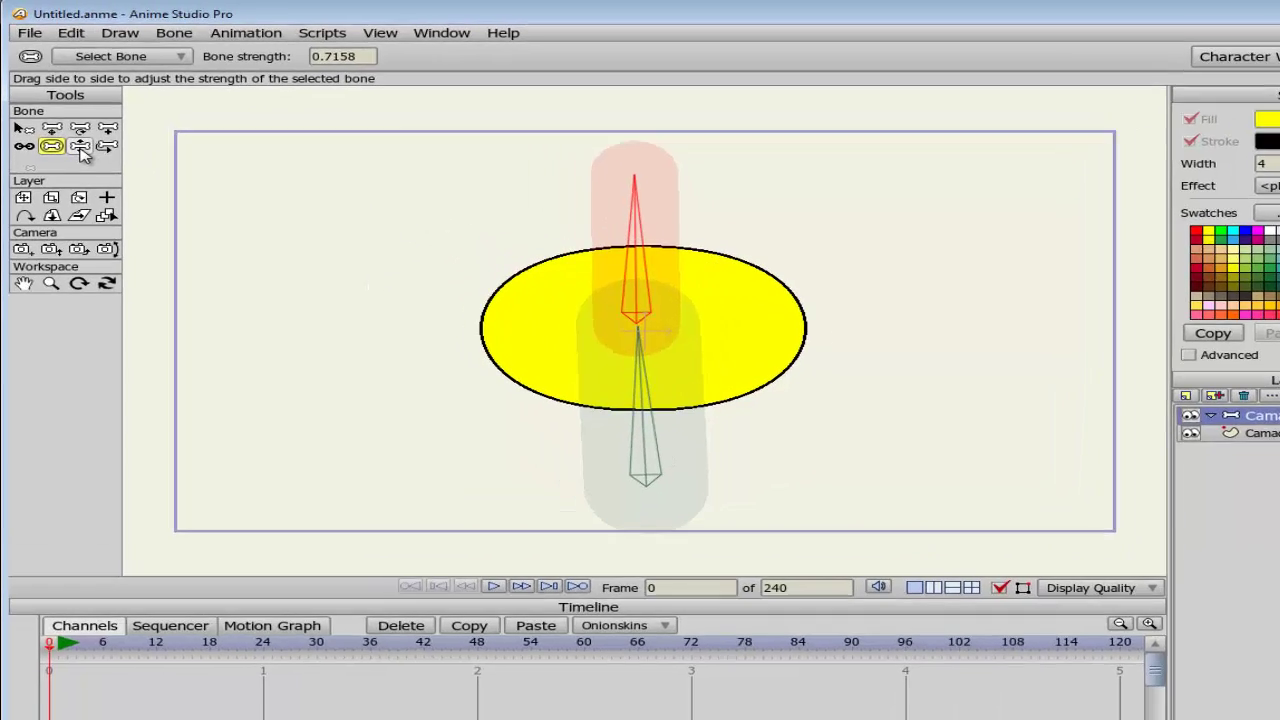
Step: Test-pose the upper and lower bones with the Manipulate Bones tool, swinging their tips slightly sideways
click(72, 132)
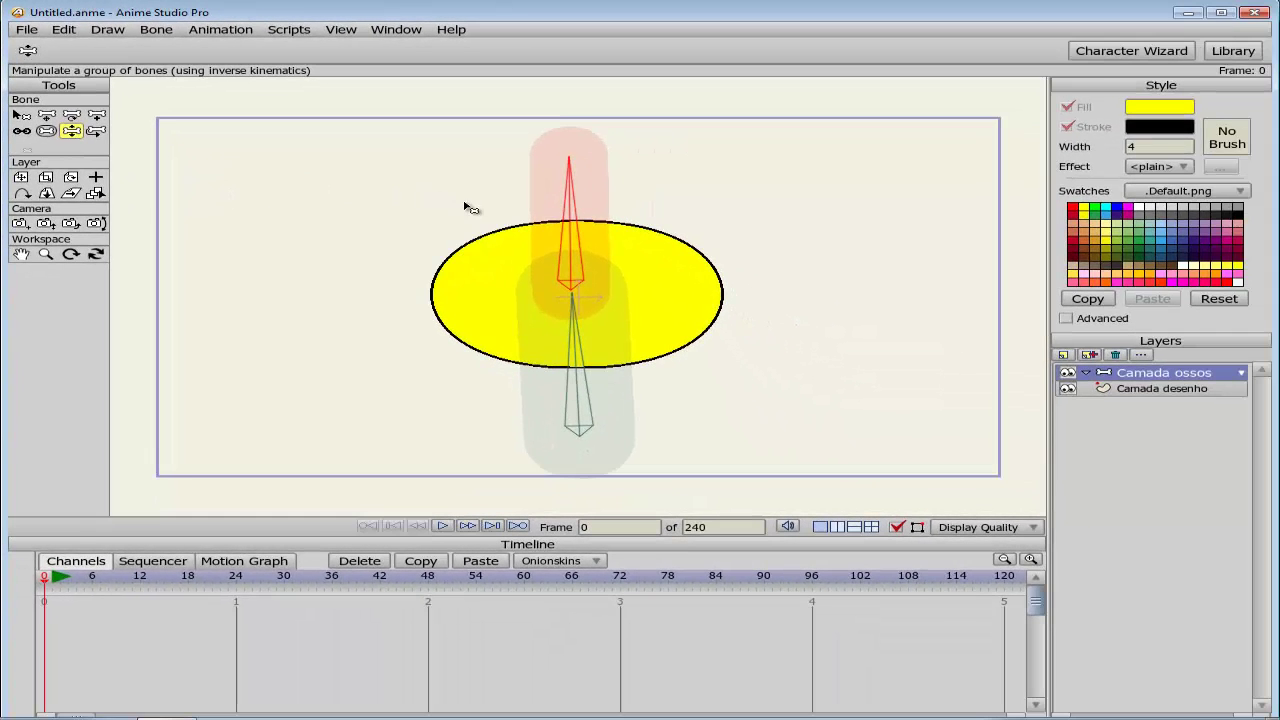
mouse_move(566, 194)
mouse_down()
mouse_move(686, 223)
mouse_move(573, 187)
mouse_up()
mouse_move(583, 333)
mouse_down()
mouse_move(625, 345)
mouse_move(603, 320)
mouse_move(625, 335)
mouse_move(658, 321)
mouse_move(591, 323)
mouse_move(703, 397)
mouse_move(589, 311)
mouse_move(625, 303)
mouse_move(691, 320)
mouse_move(674, 337)
mouse_move(500, 337)
mouse_move(645, 348)
mouse_move(601, 332)
mouse_up()
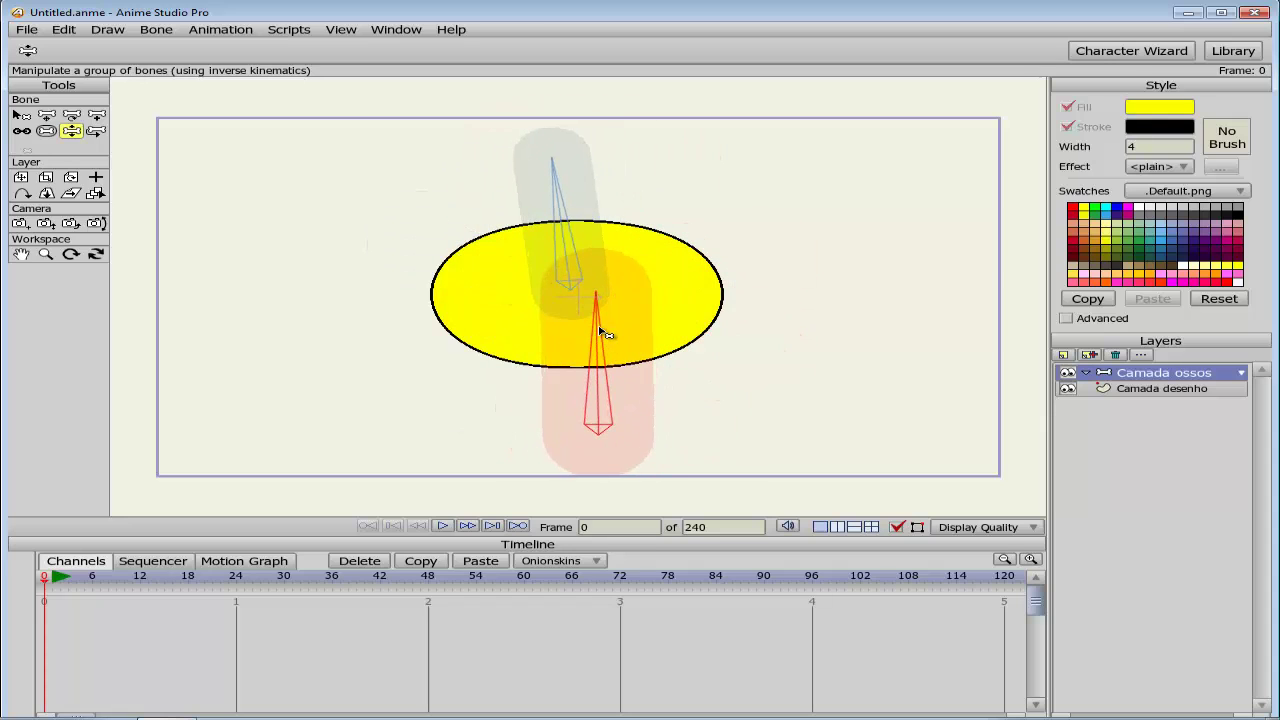
click(440, 202)
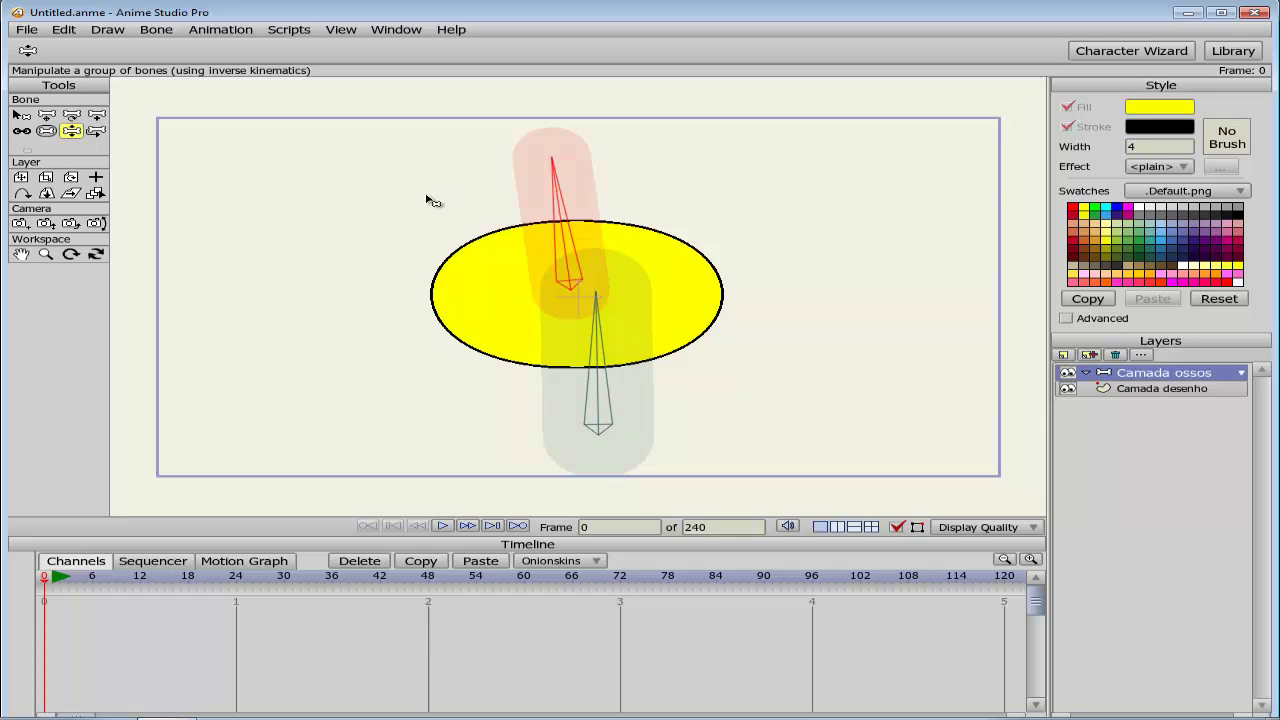
Step: Delete the upper bone and rotate the remaining lower bone until it stands vertical
click(22, 117)
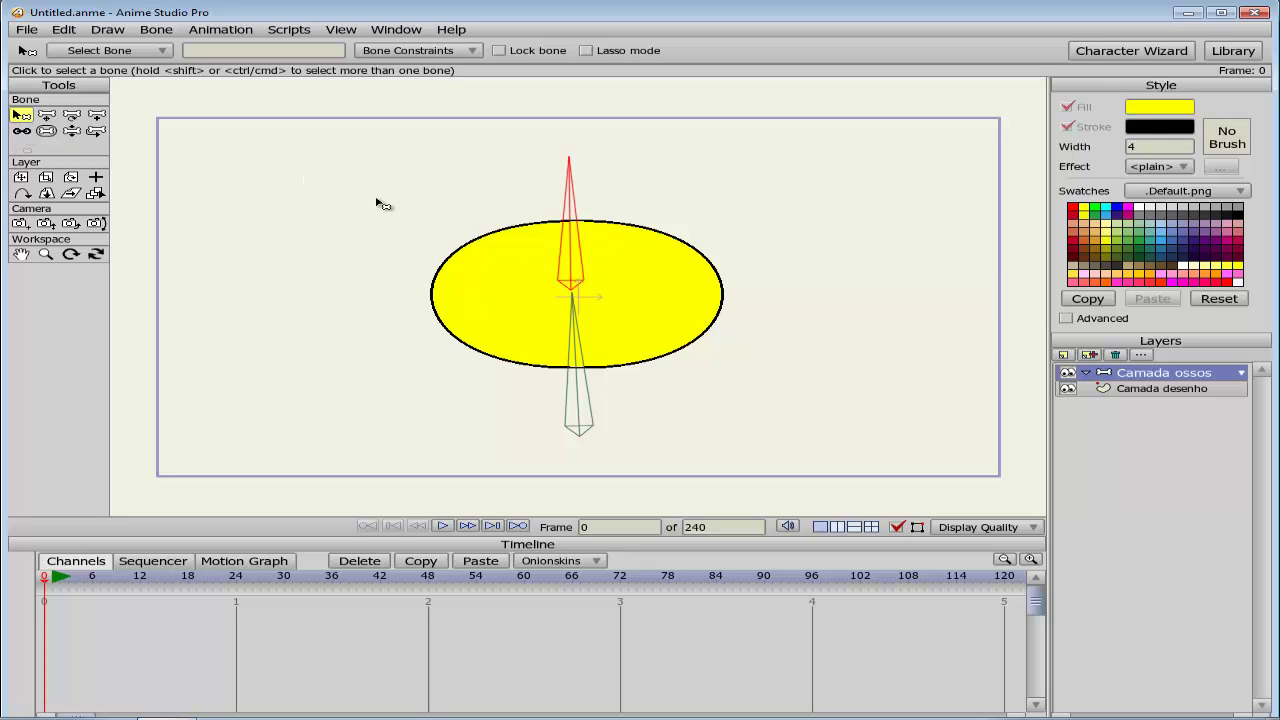
click(379, 192)
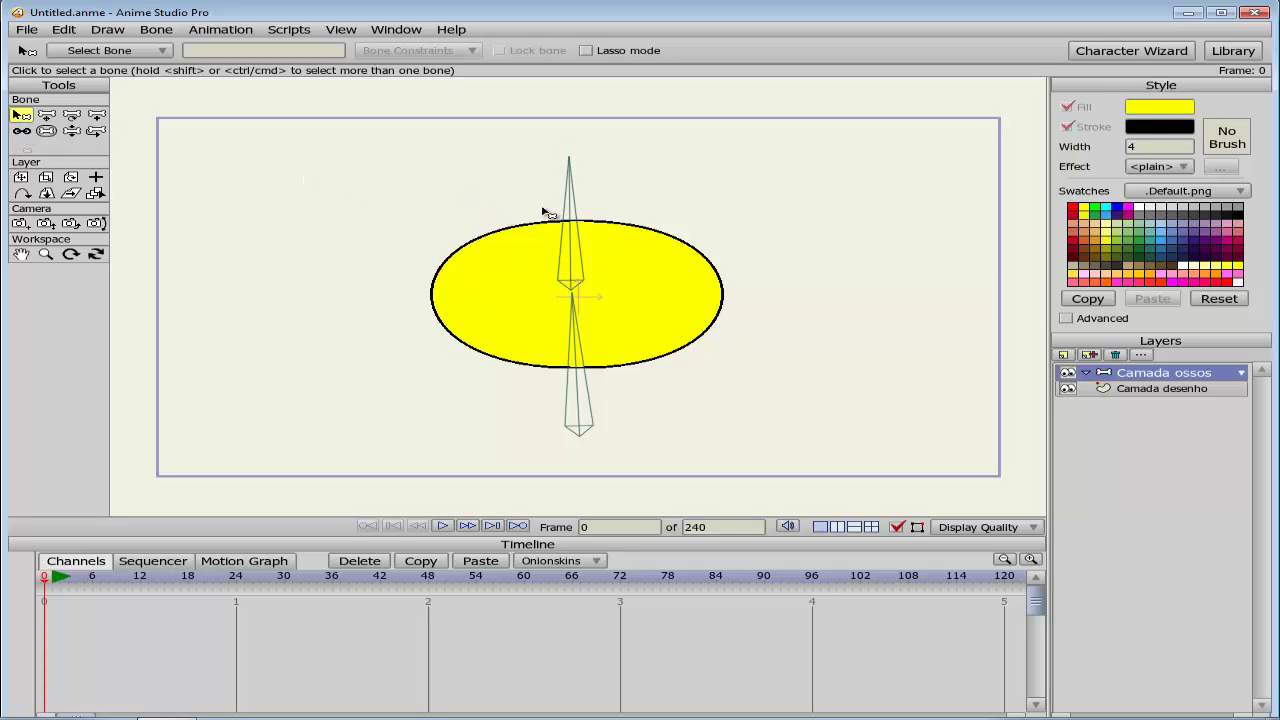
click(578, 225)
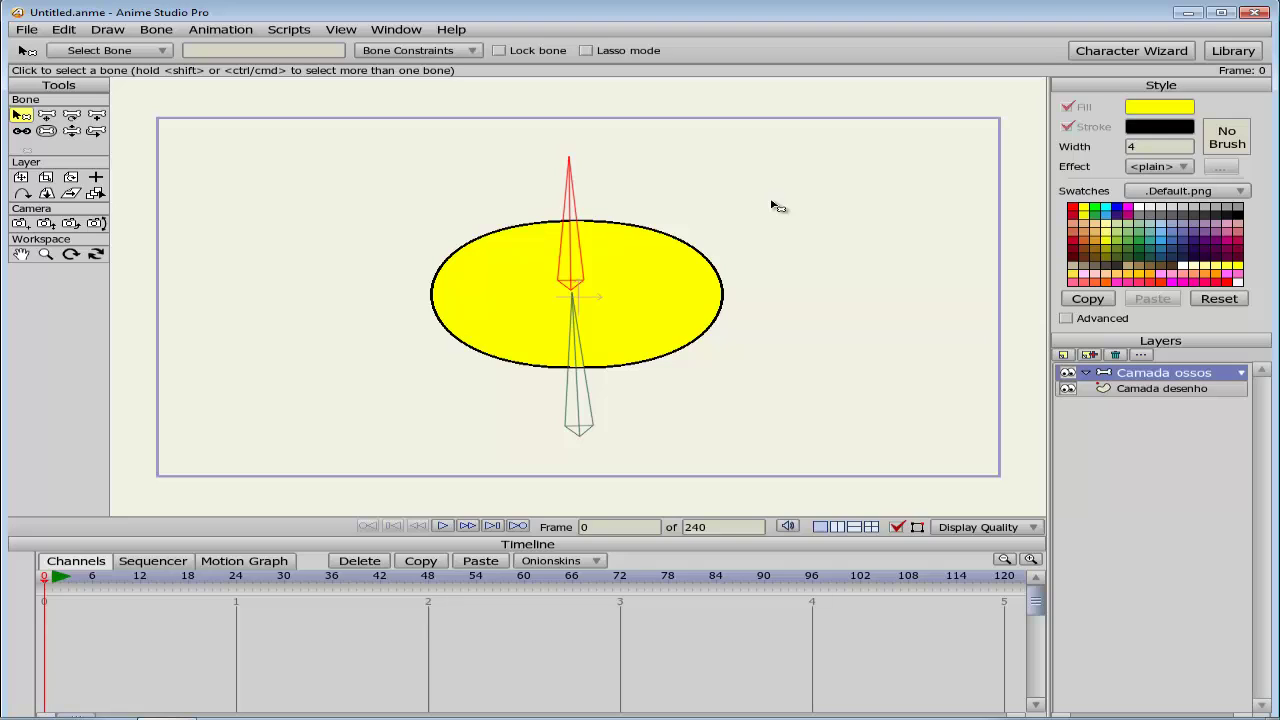
key(Delete)
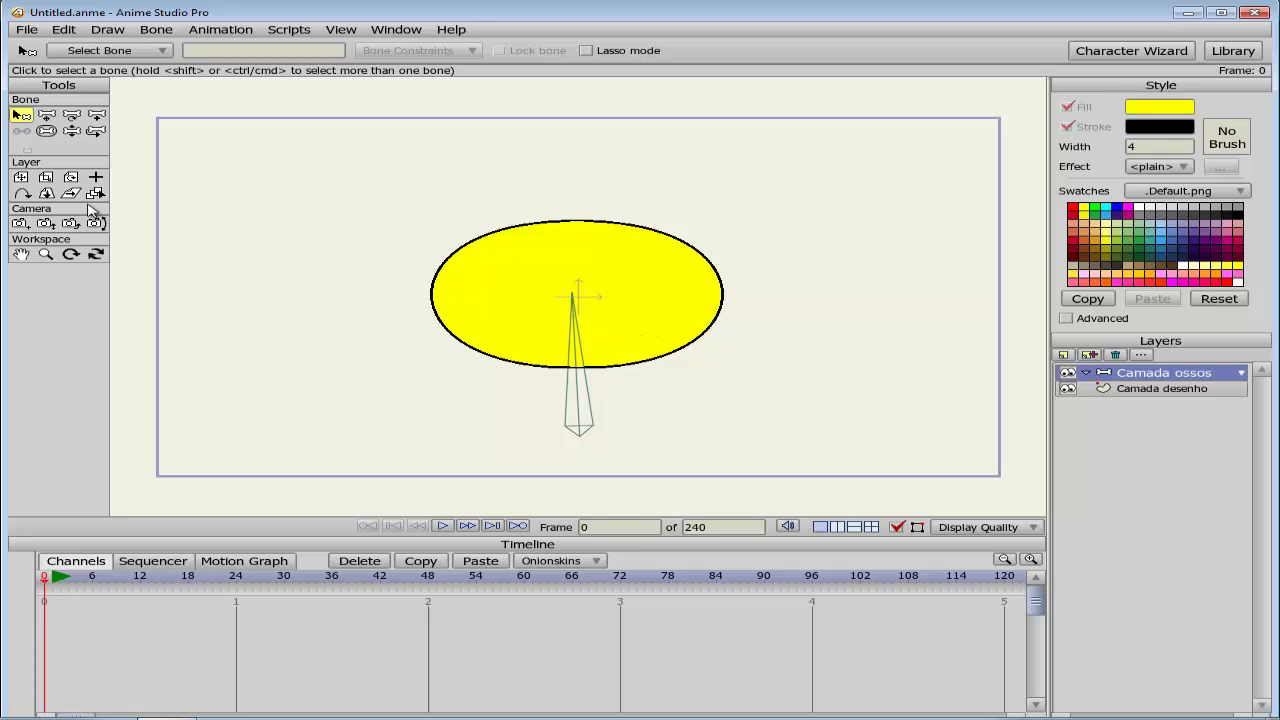
click(71, 115)
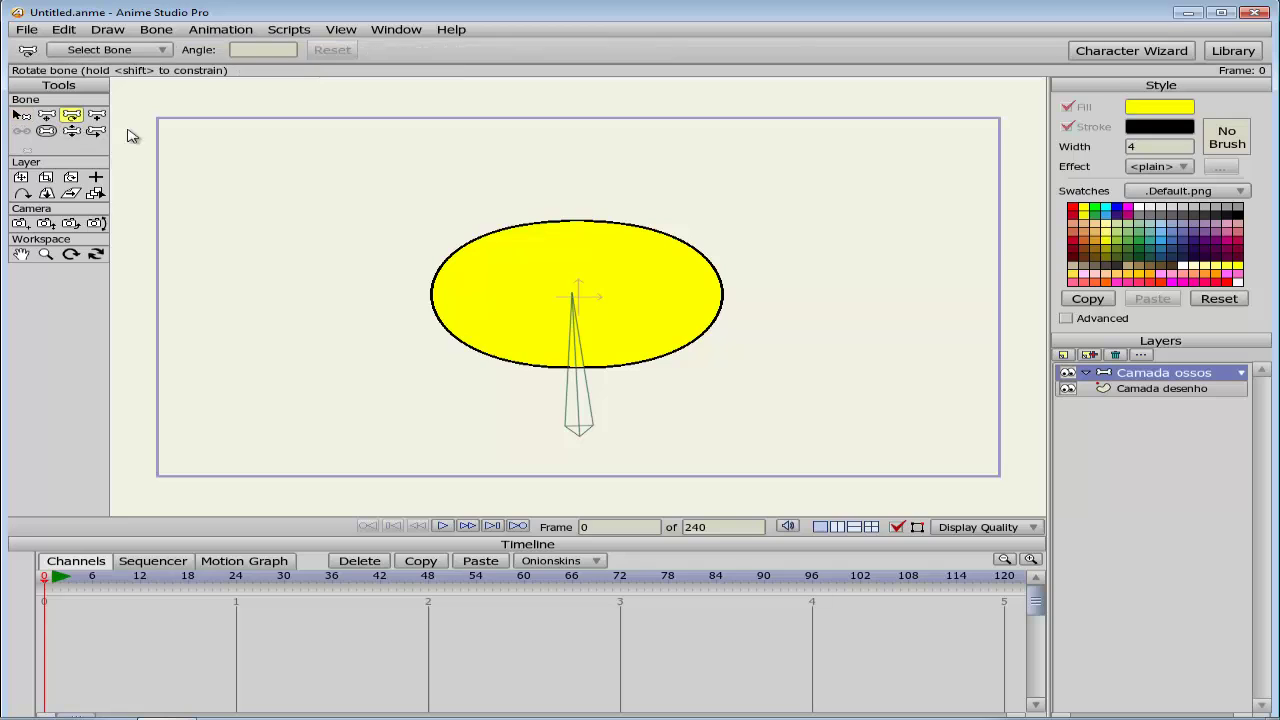
drag(577, 327, 583, 295)
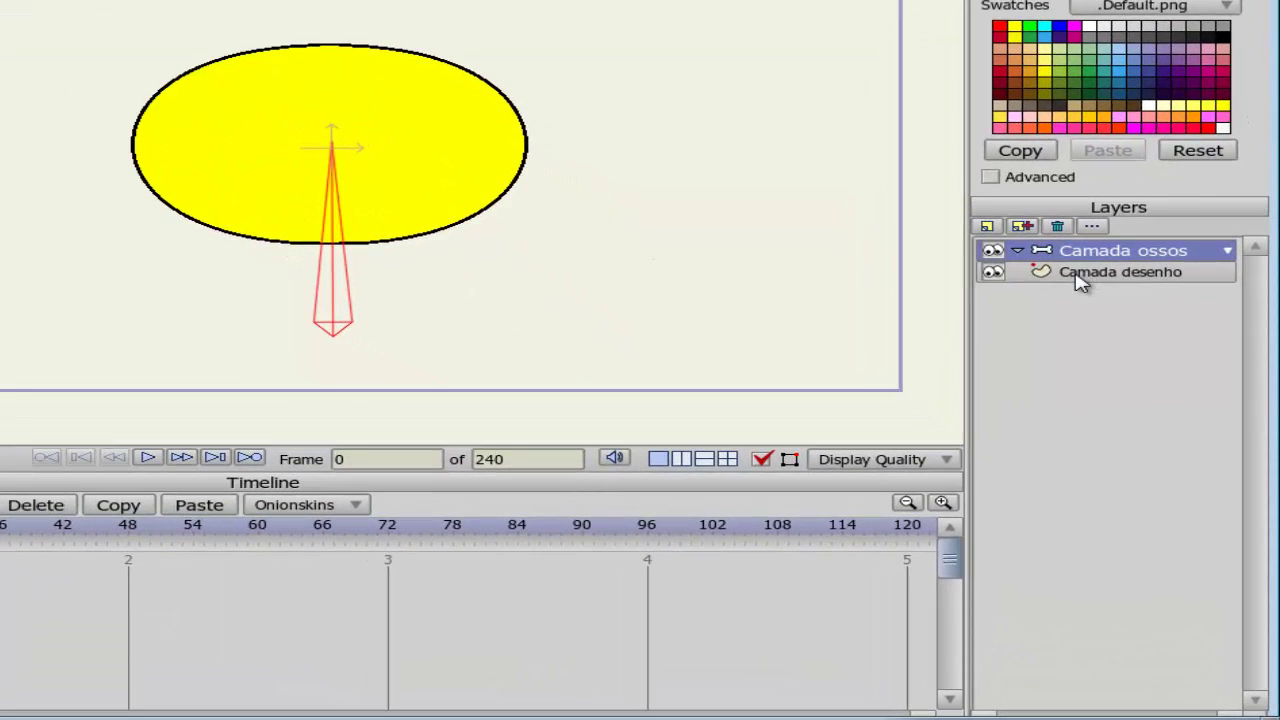
Step: Nest the Camada desenho layer inside the Camada ossos bone layer, and collapse and expand the group to check it
click(1132, 392)
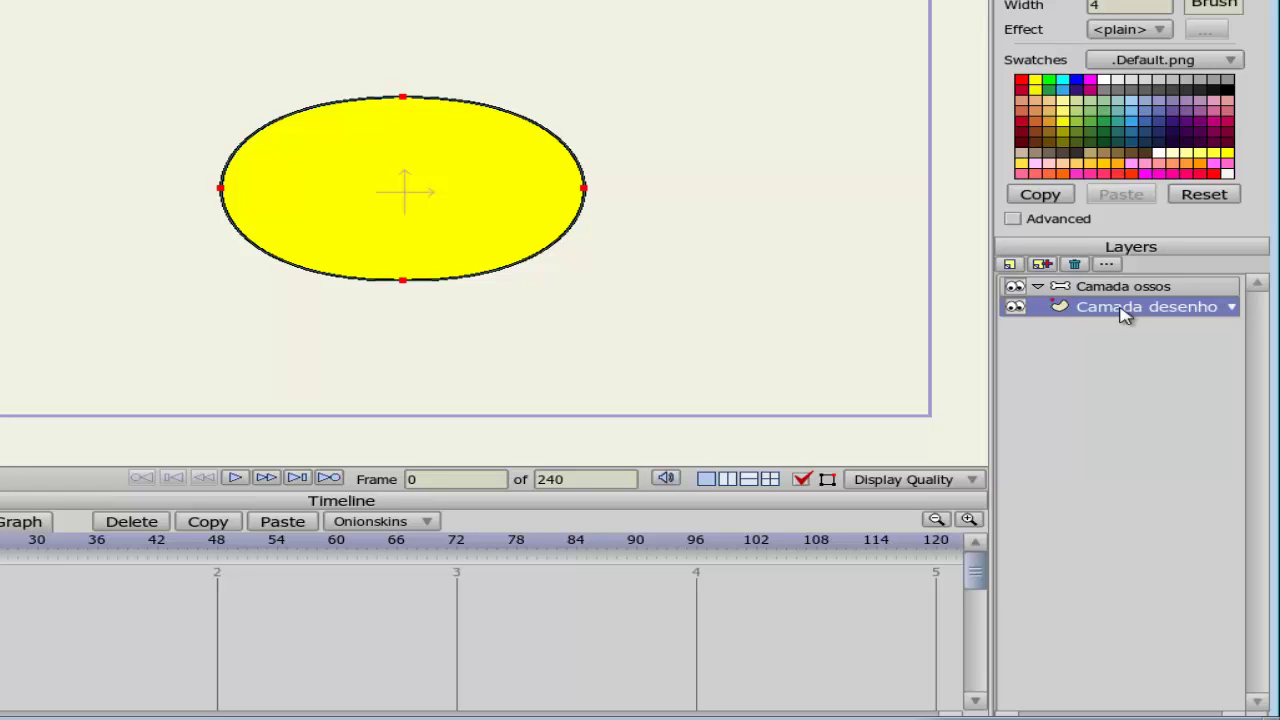
drag(1125, 313, 1143, 303)
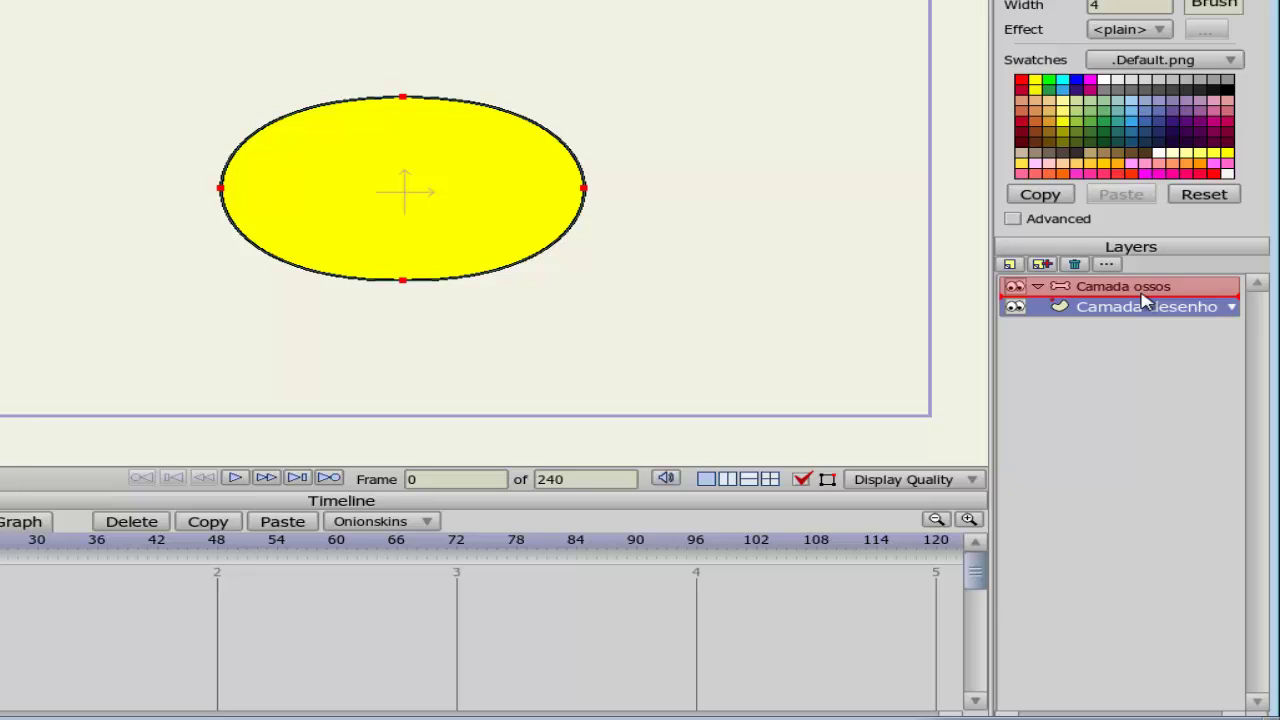
drag(1145, 301, 1145, 301)
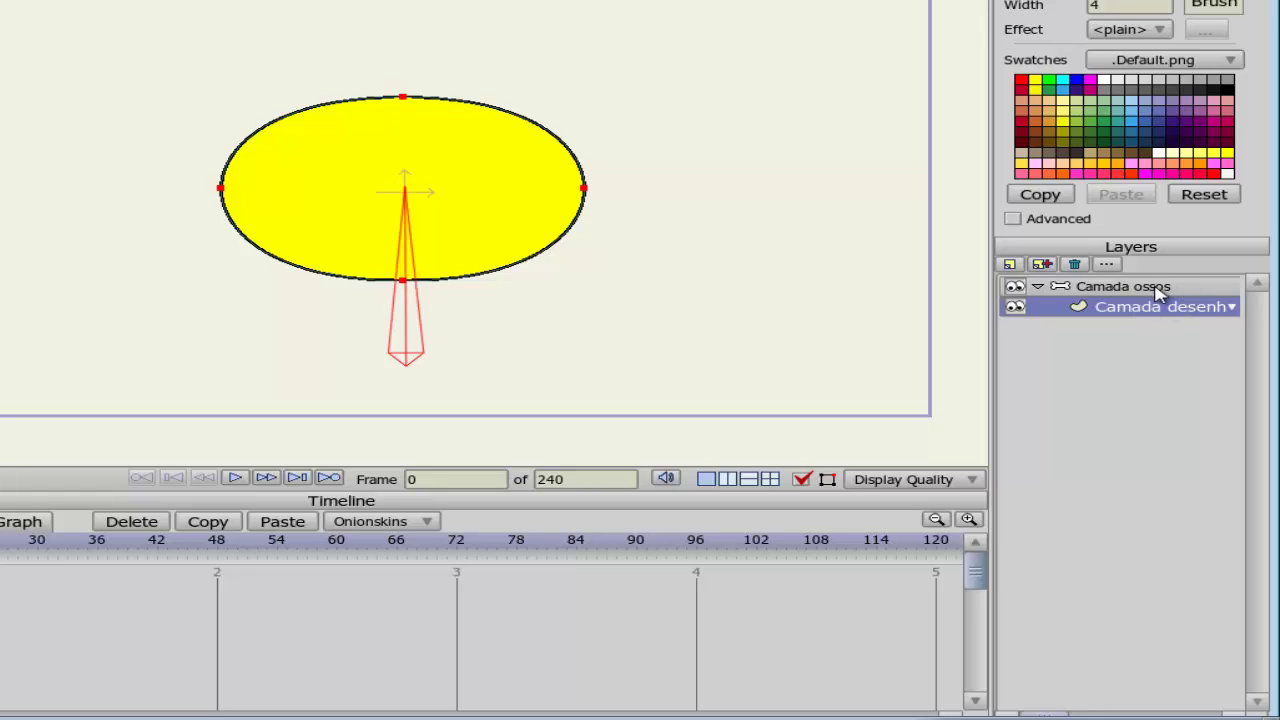
click(1040, 290)
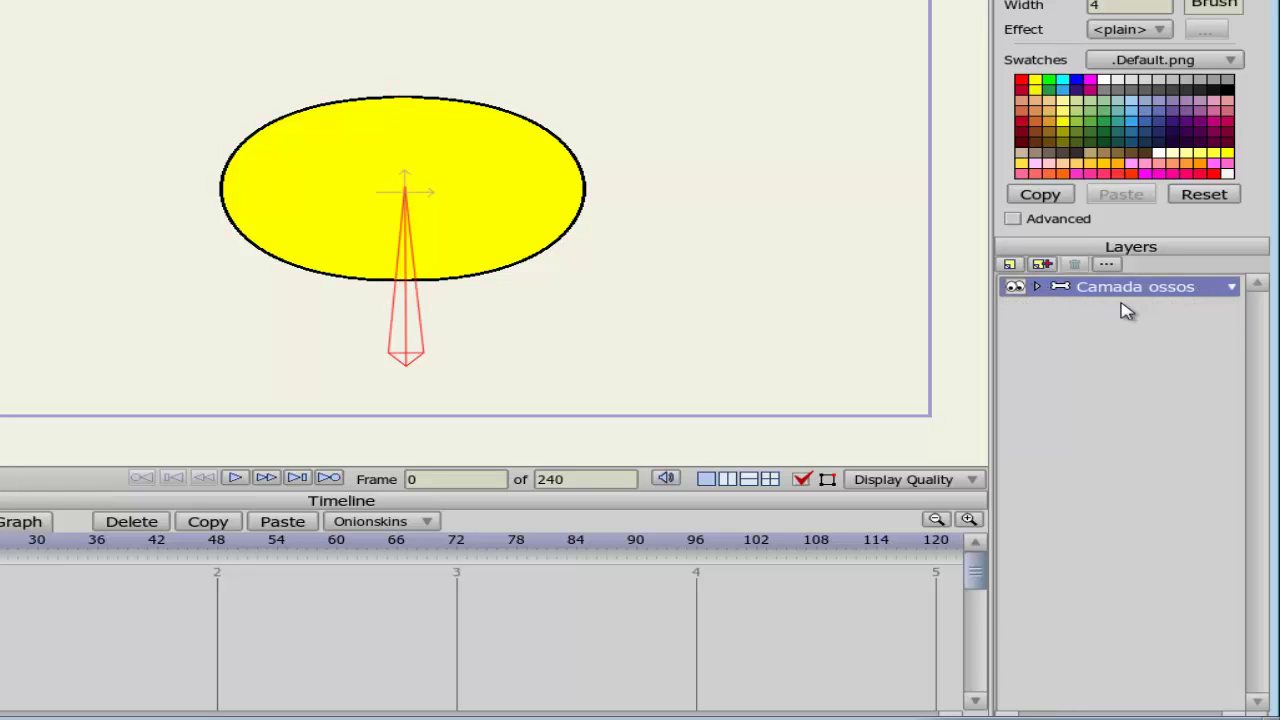
click(1038, 288)
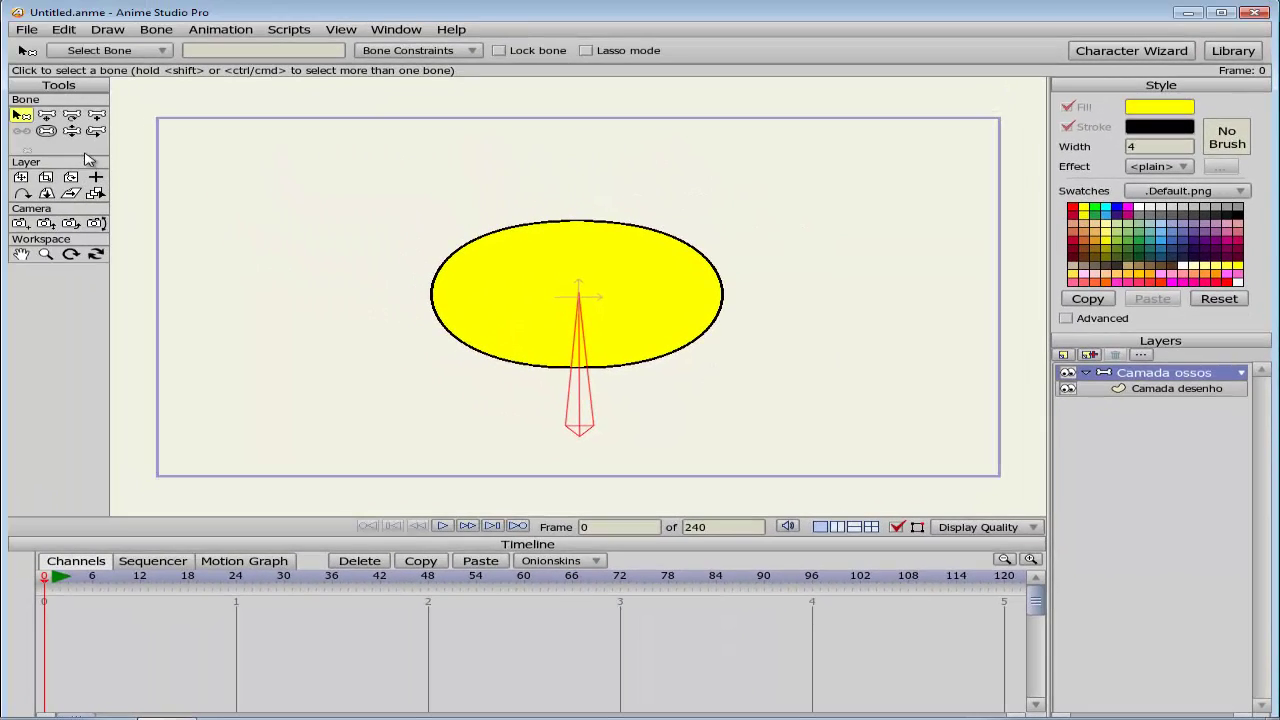
Step: Test how the bone moves the oval with Manipulate Bones from both Camada ossos and Camada desenho, ending with the bone upright
click(72, 132)
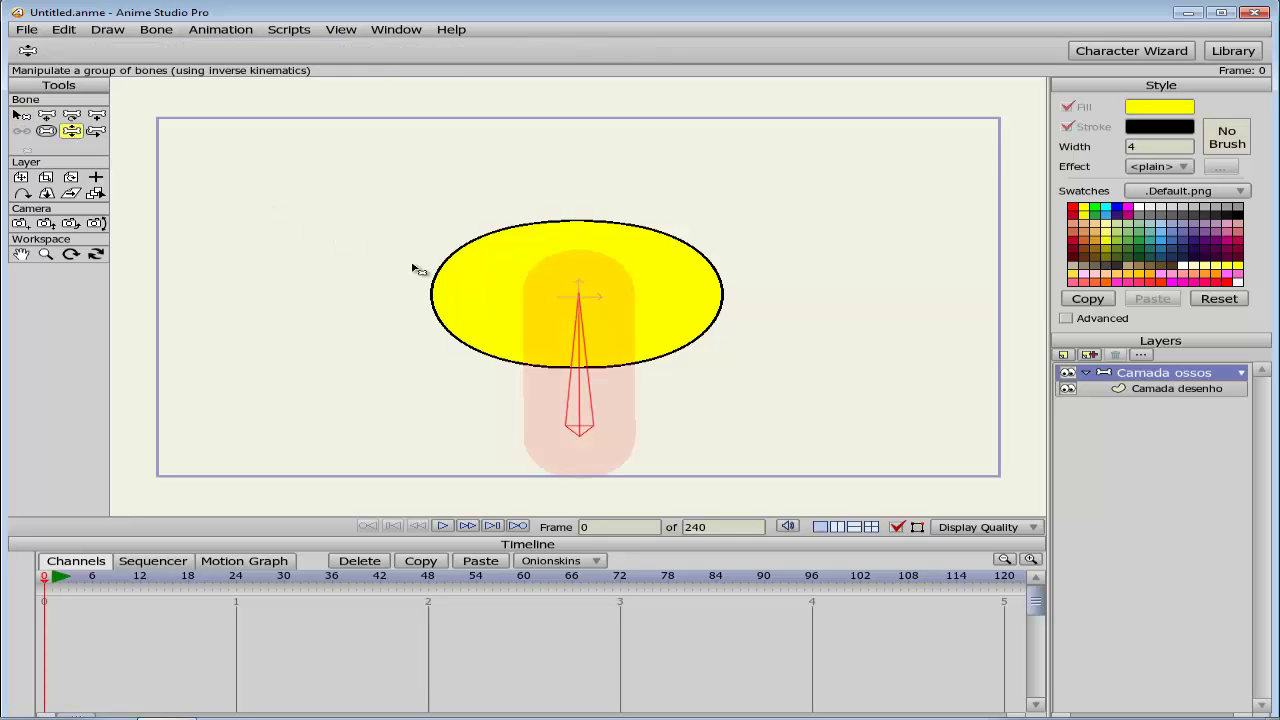
drag(585, 328, 700, 350)
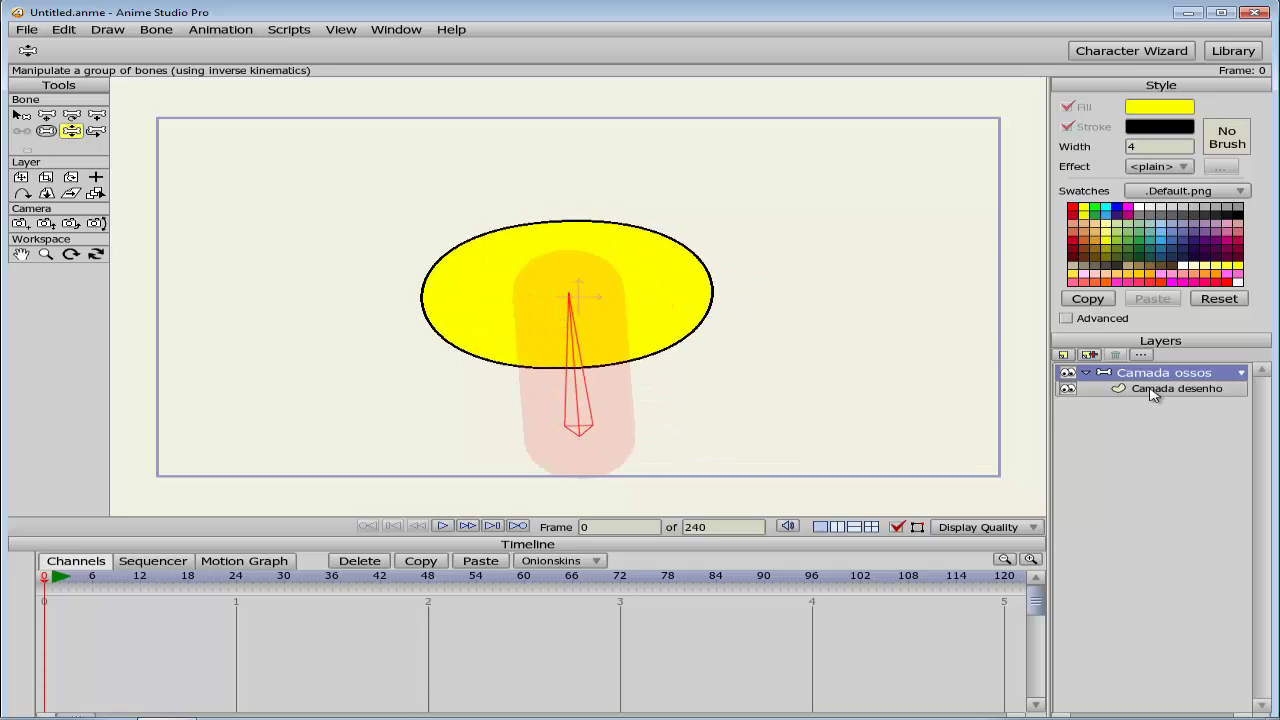
click(1152, 390)
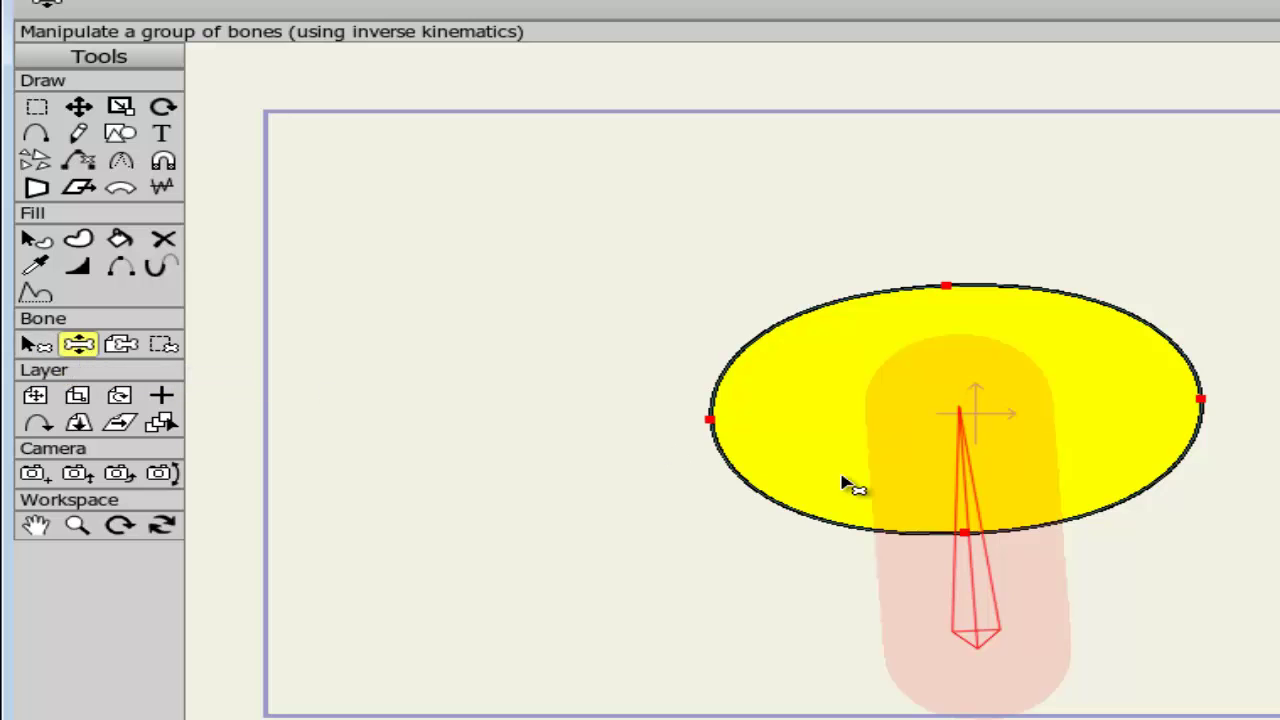
drag(980, 491, 1006, 474)
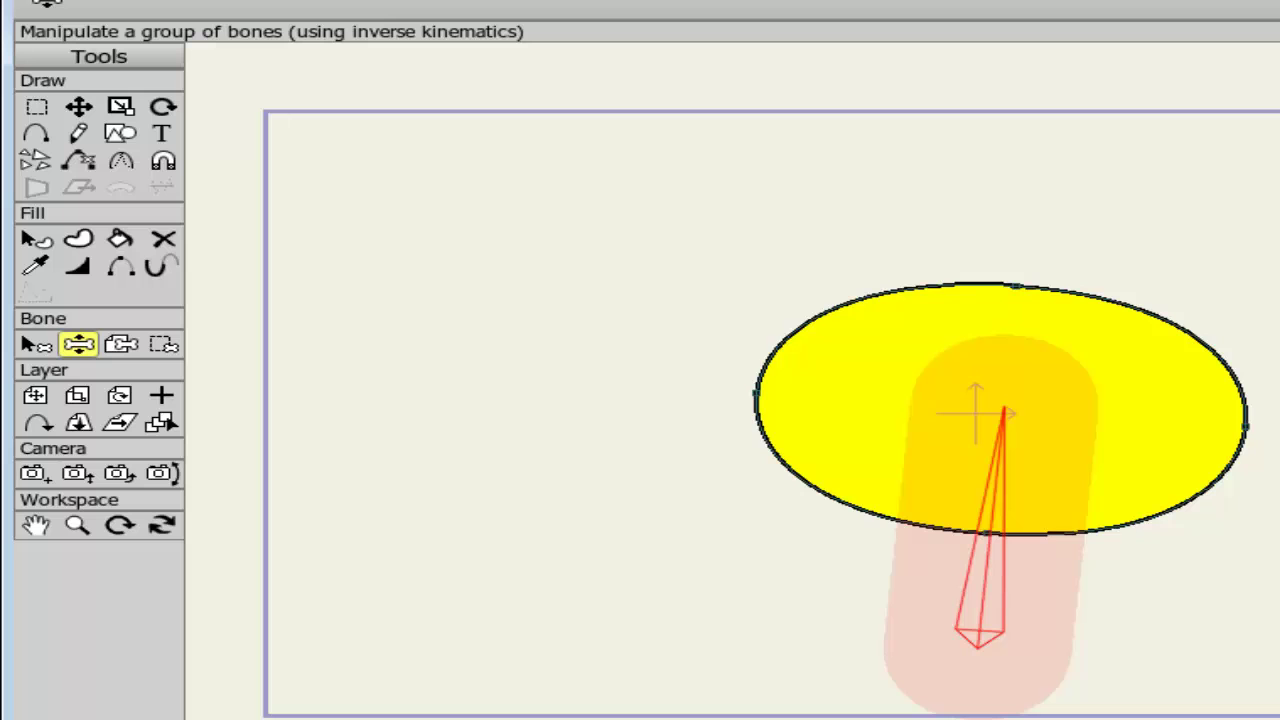
key(ctrl+z)
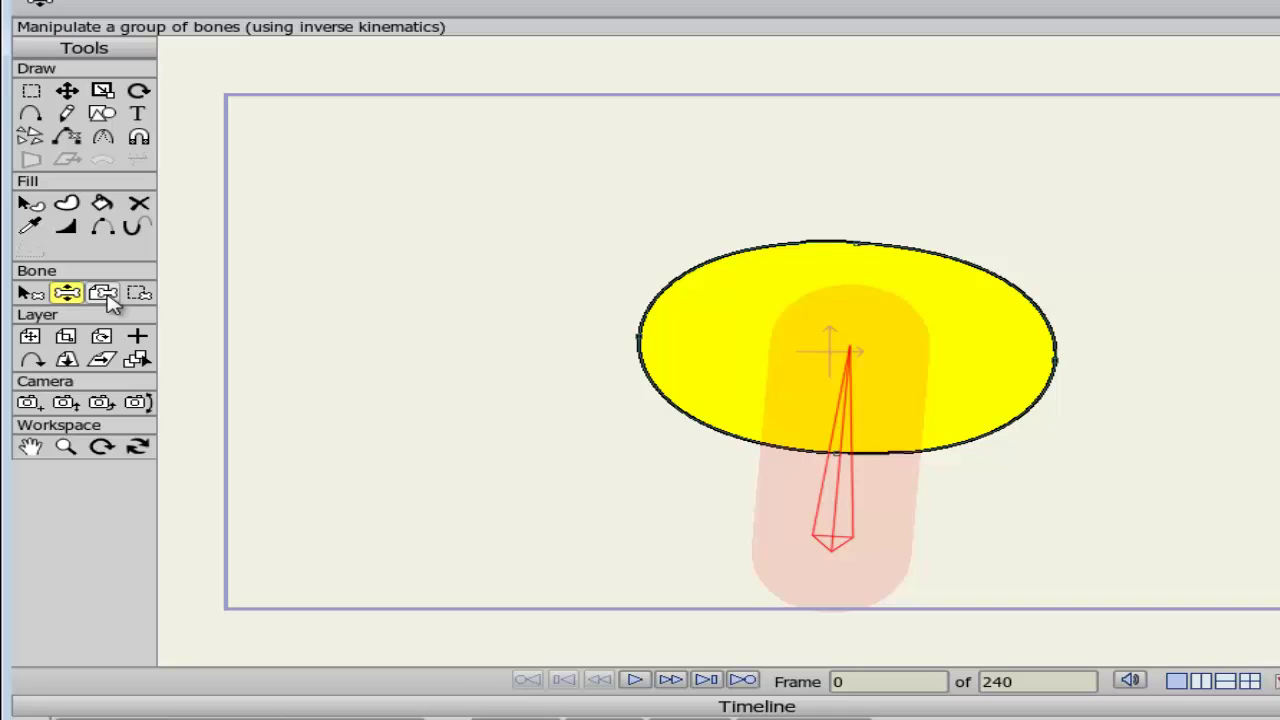
mouse_move(851, 423)
mouse_down()
mouse_move(838, 430)
mouse_move(838, 418)
mouse_up()
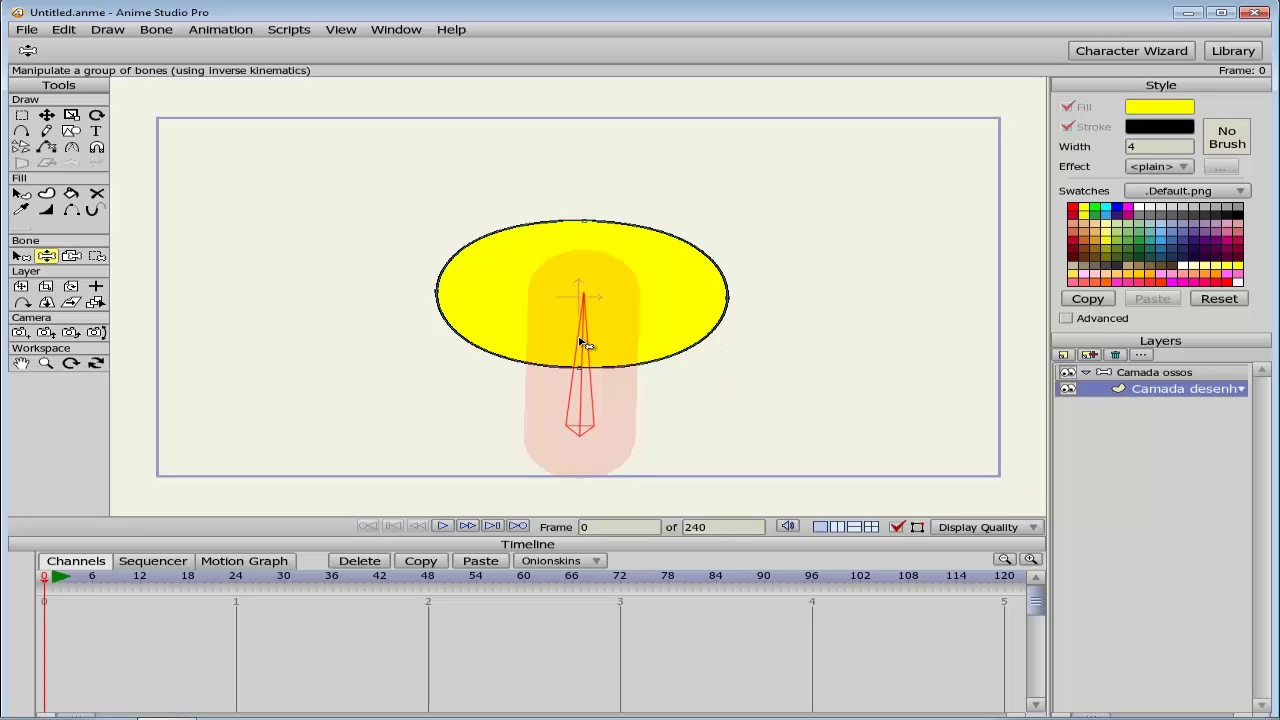
drag(580, 340, 576, 340)
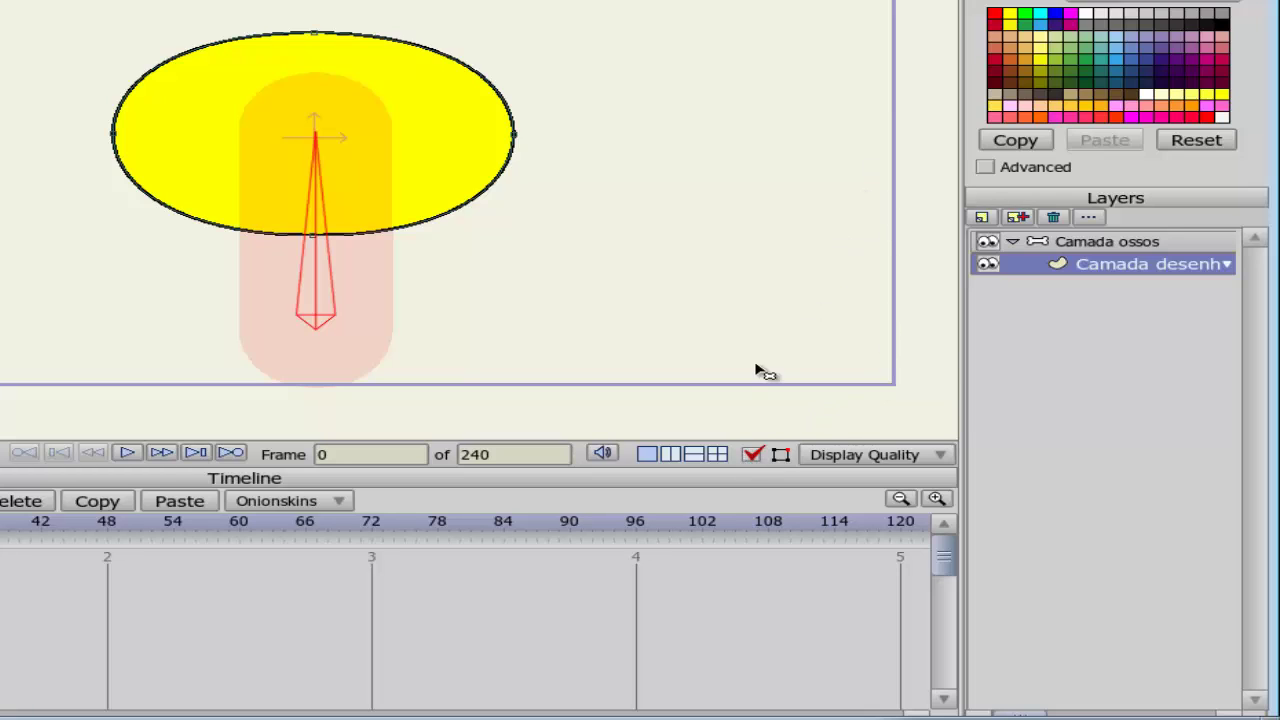
Step: Hide the bone and point overlays and try to pose the oval with its hidden bone
click(753, 456)
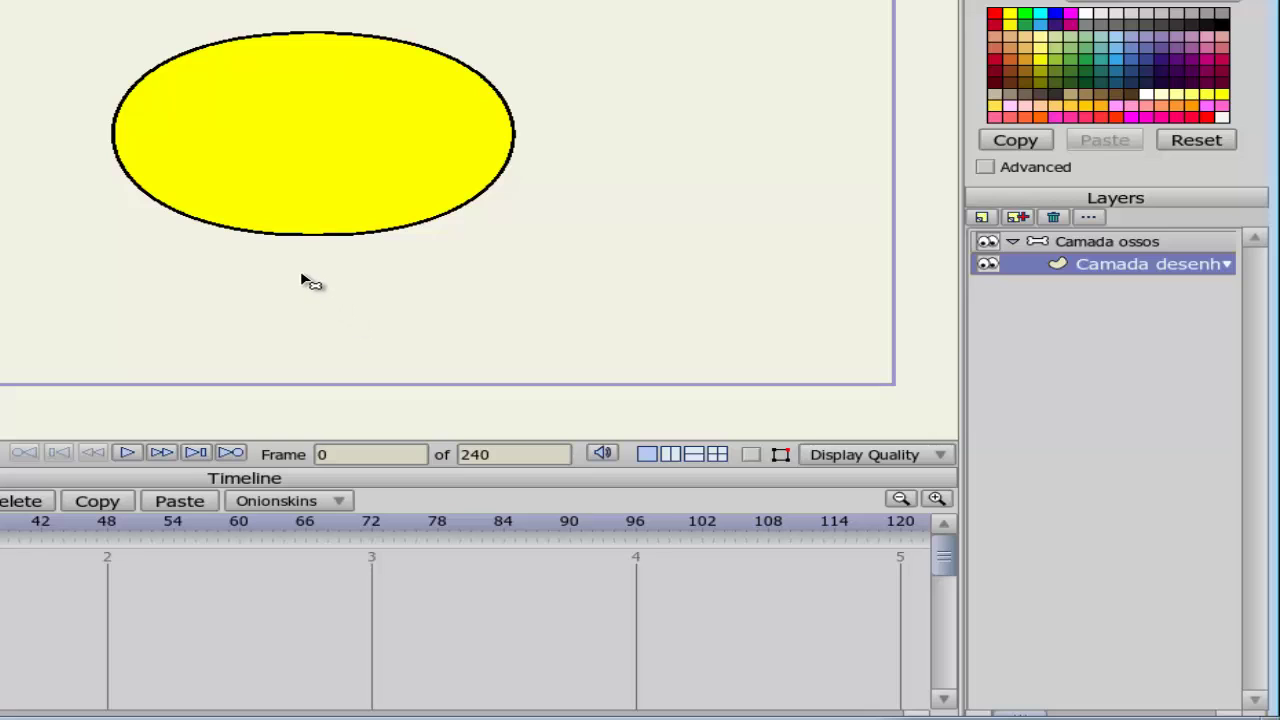
mouse_move(312, 278)
mouse_down()
mouse_move(366, 280)
mouse_move(320, 266)
mouse_move(240, 280)
mouse_move(271, 271)
mouse_move(397, 292)
mouse_move(371, 271)
mouse_move(234, 271)
mouse_move(350, 255)
mouse_move(260, 279)
mouse_move(349, 263)
mouse_move(320, 269)
mouse_up()
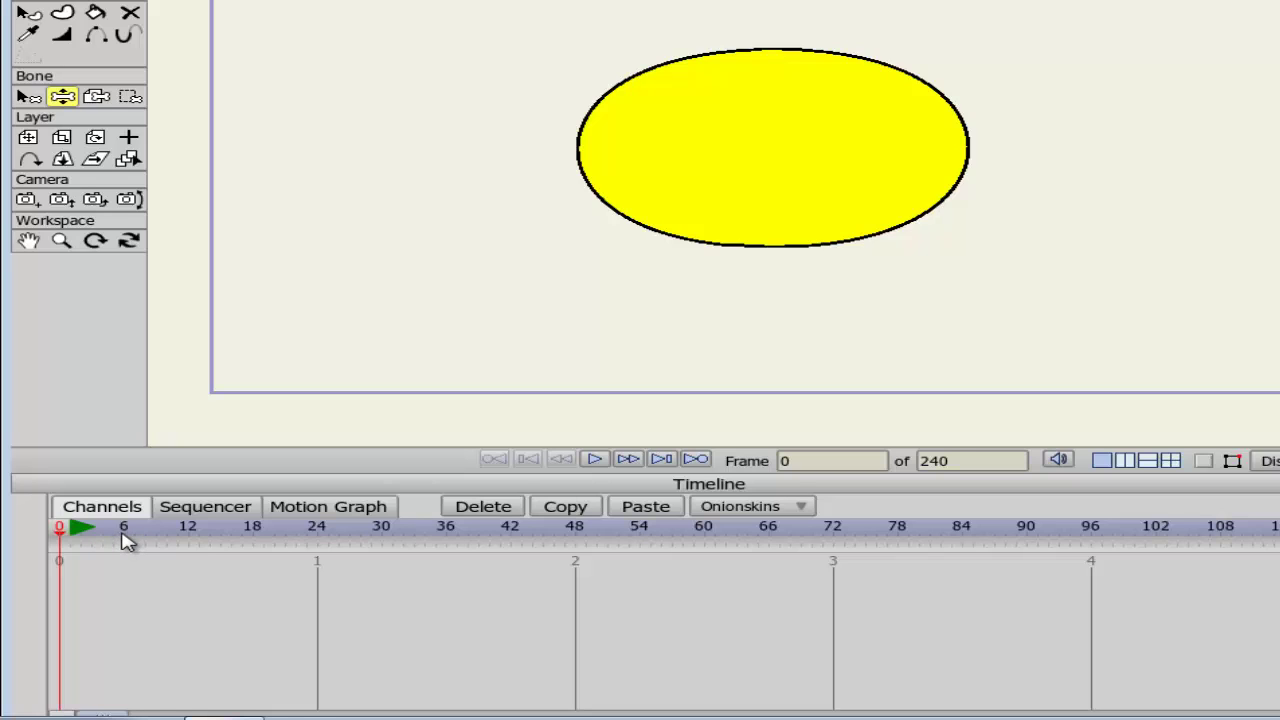
Step: Move the timeline to frame 6 and turn the bone and point overlays back on
click(124, 537)
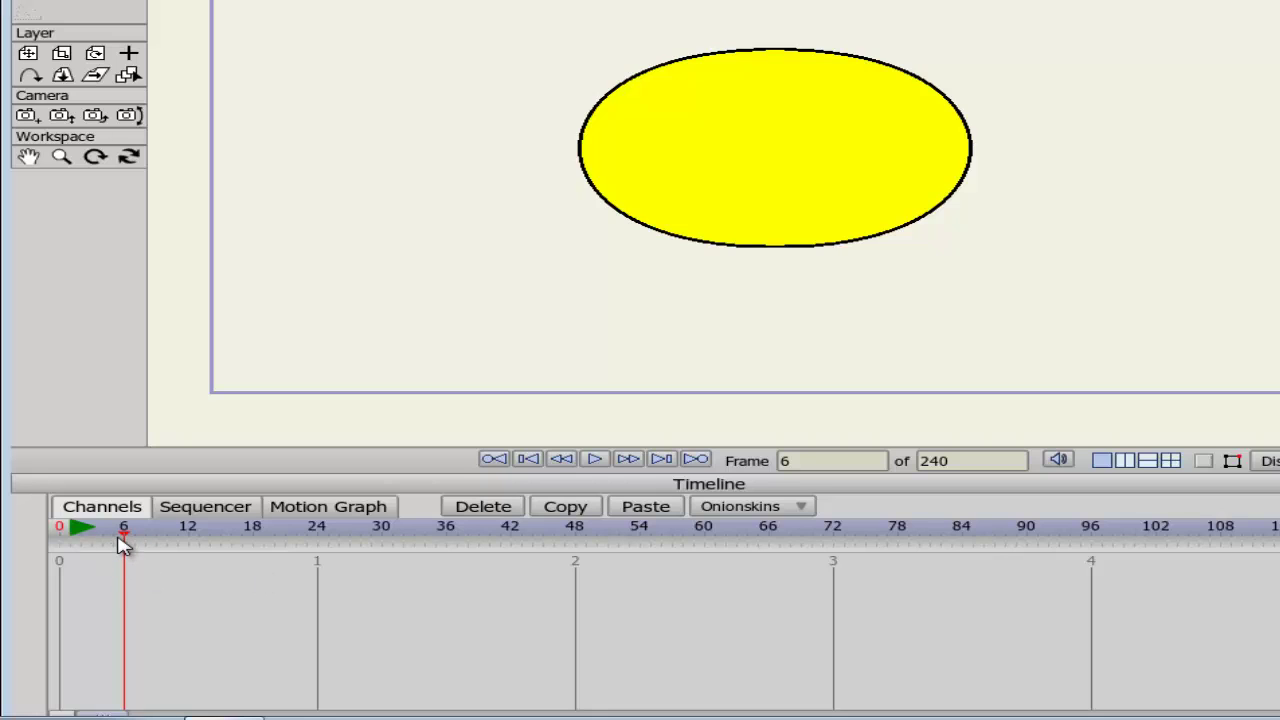
drag(122, 545, 29, 526)
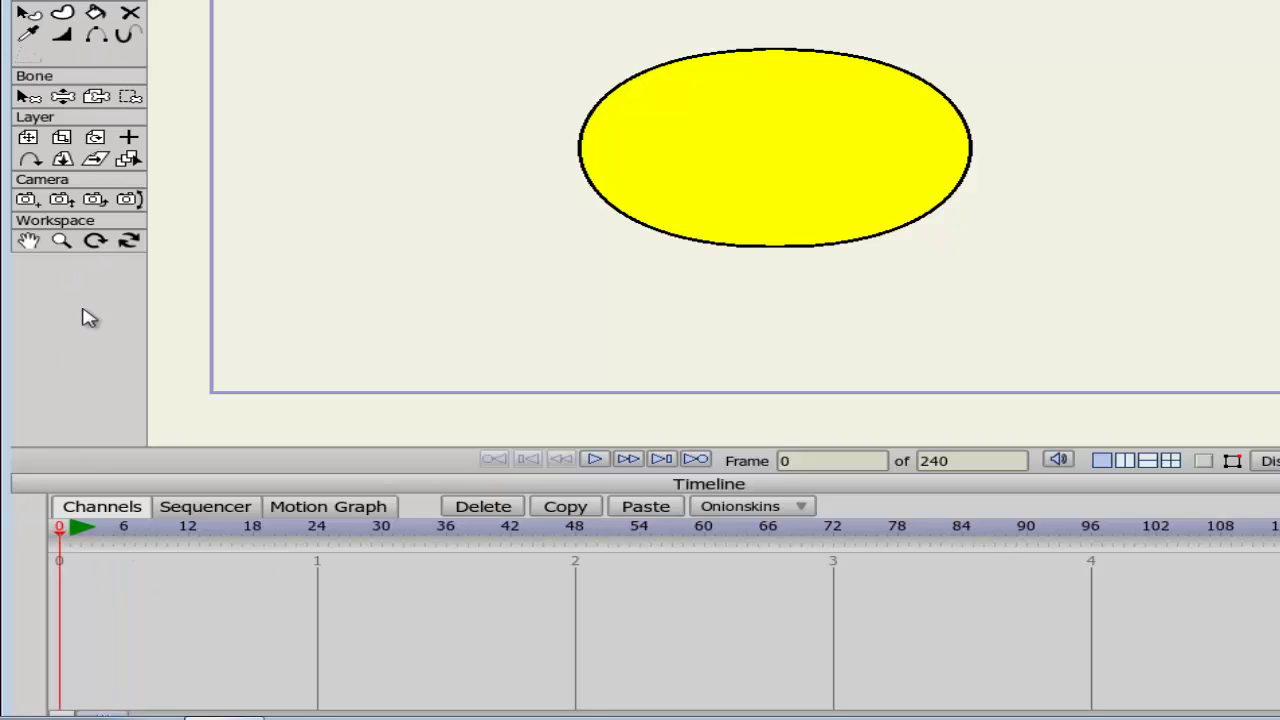
click(122, 530)
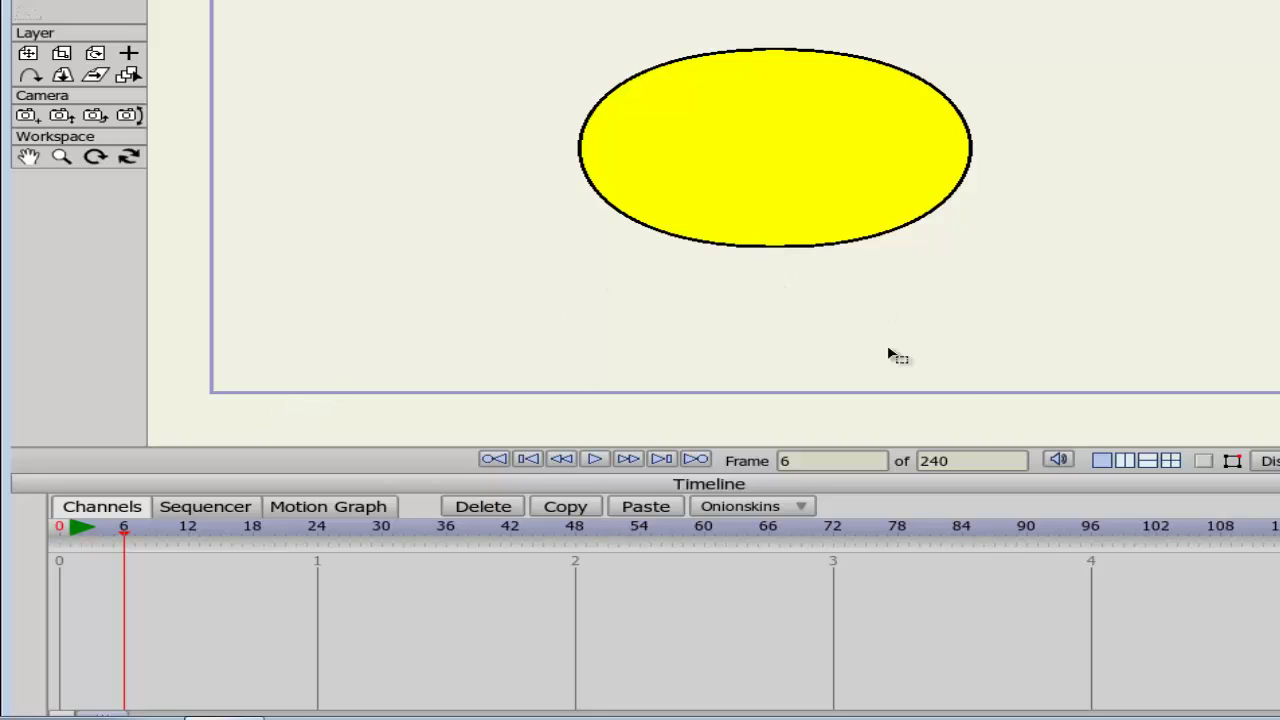
click(1204, 462)
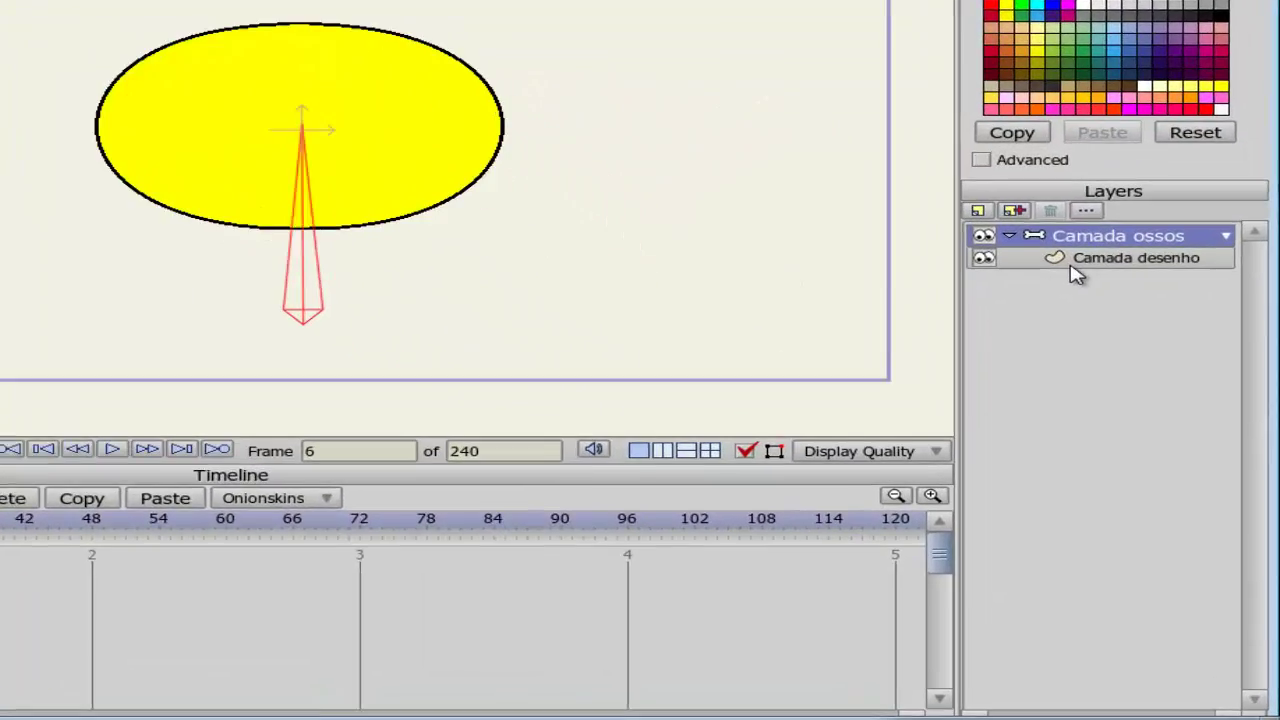
Step: Select the Camada ossos layer and keyframe the bone leaning progressively further right at frames 6, 12 and 18
click(1150, 390)
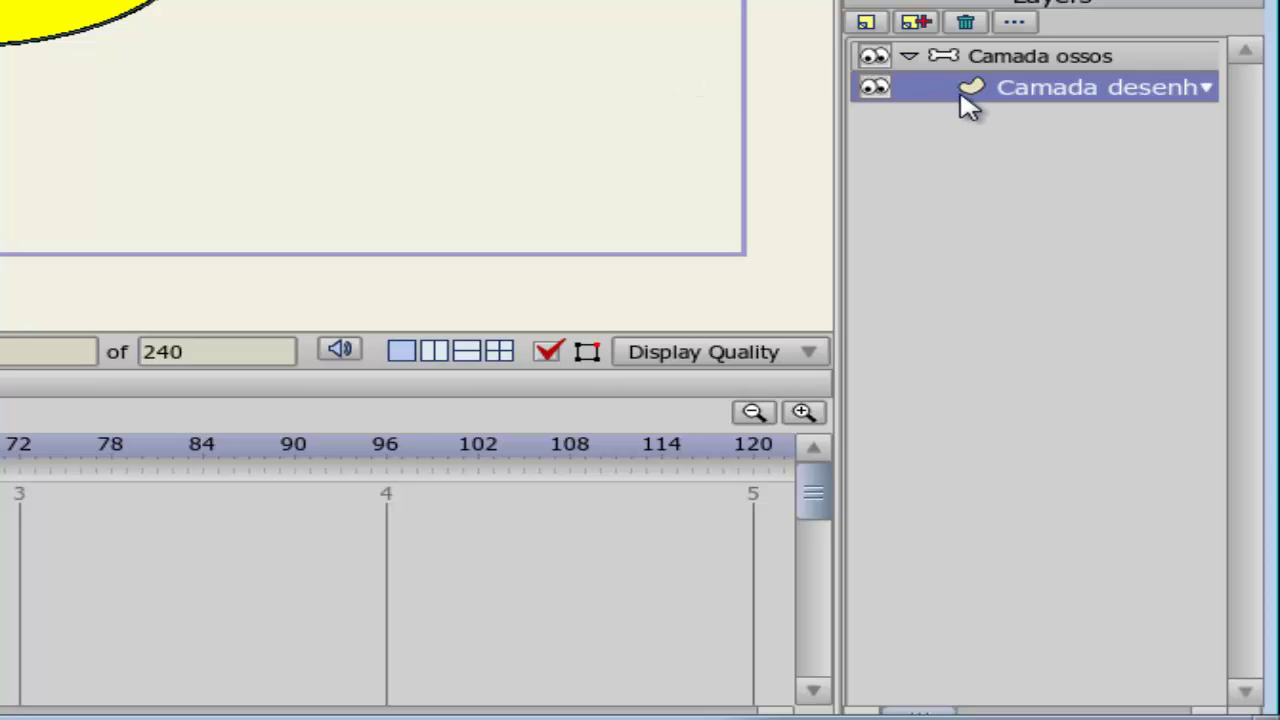
click(986, 52)
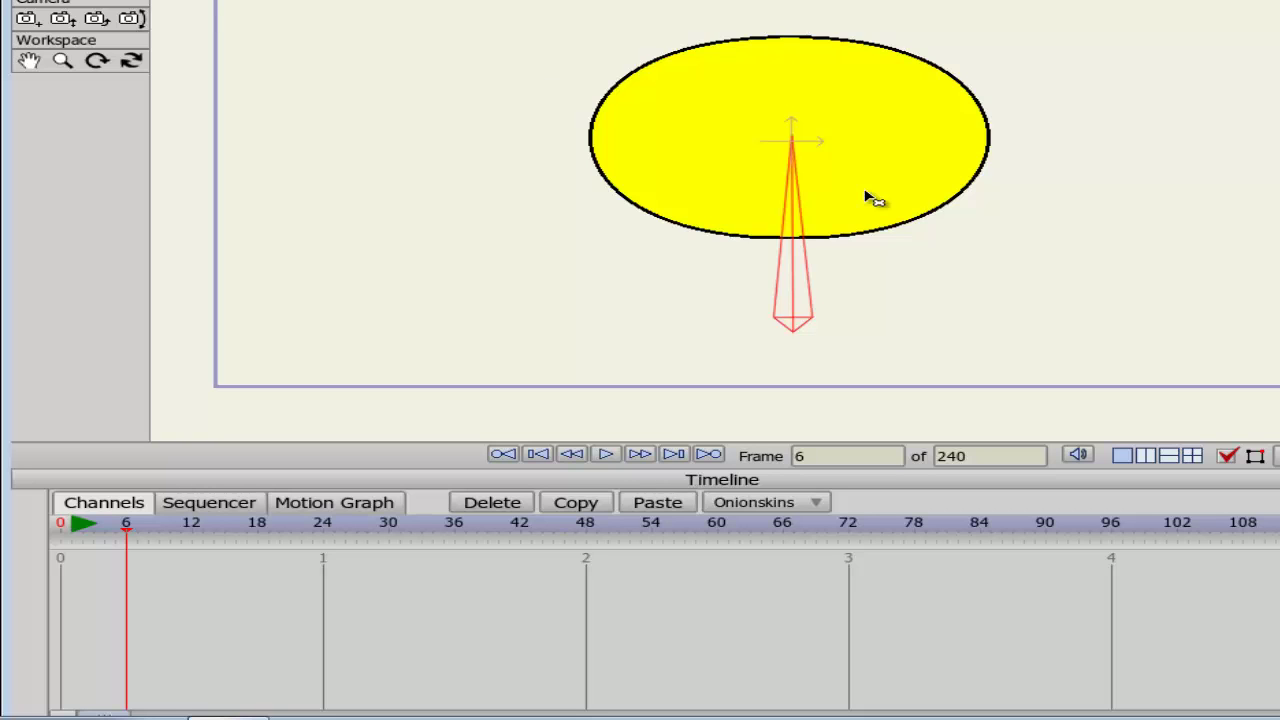
drag(792, 216, 866, 233)
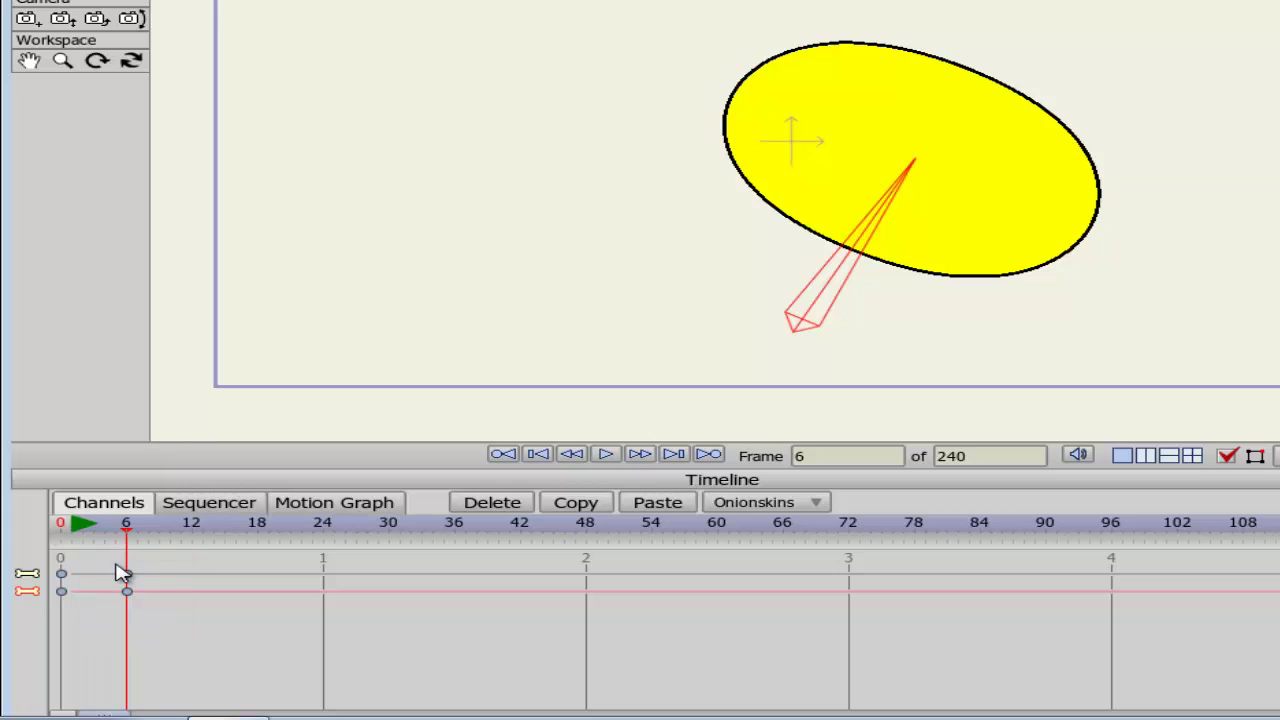
click(193, 536)
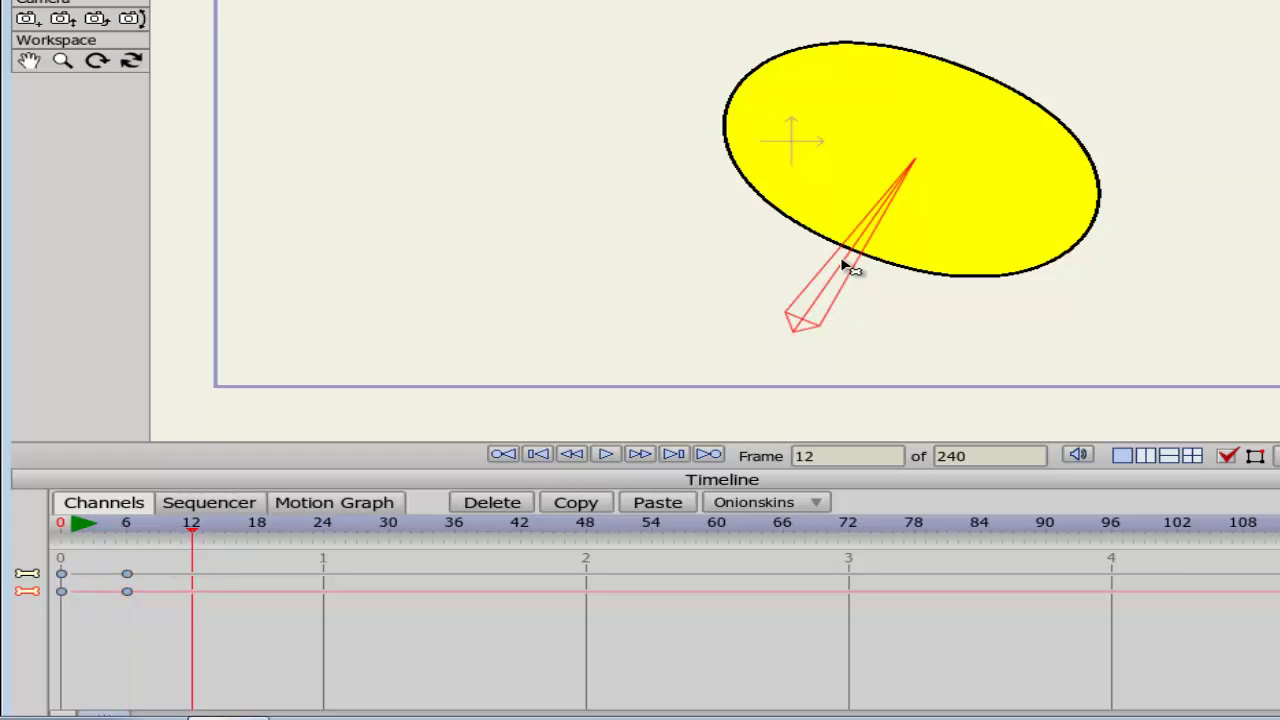
drag(845, 260, 883, 286)
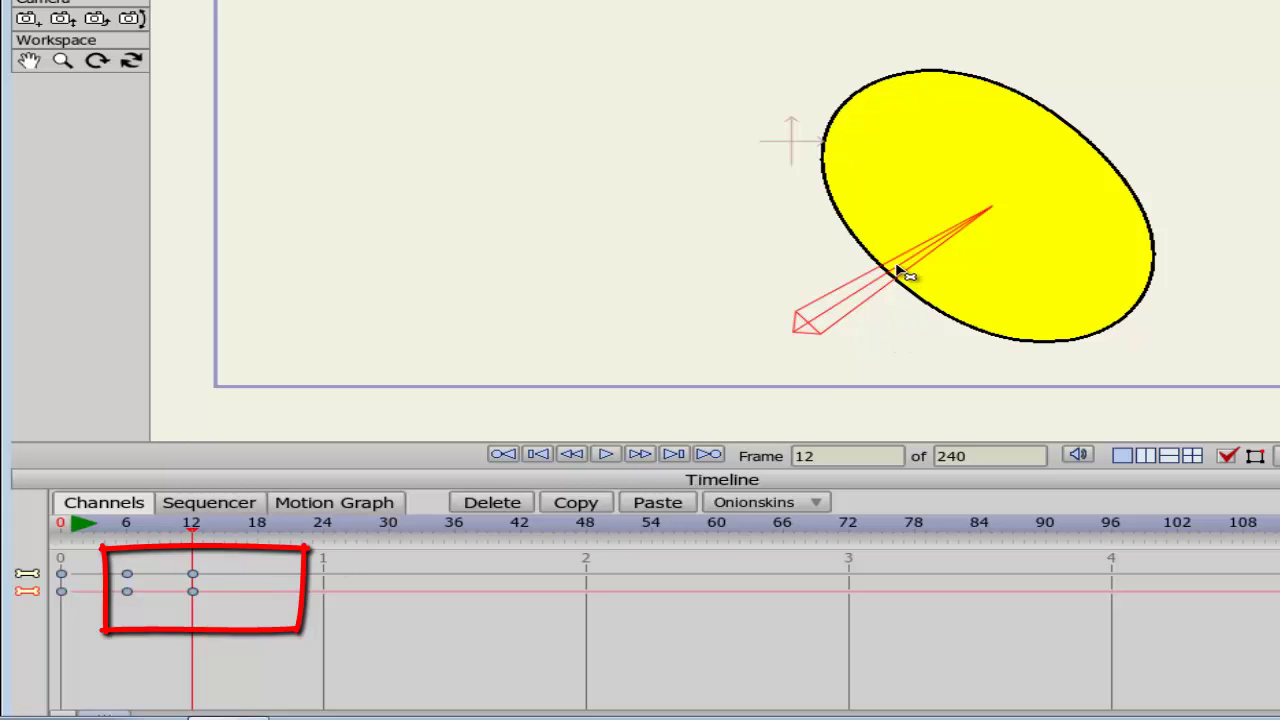
click(258, 535)
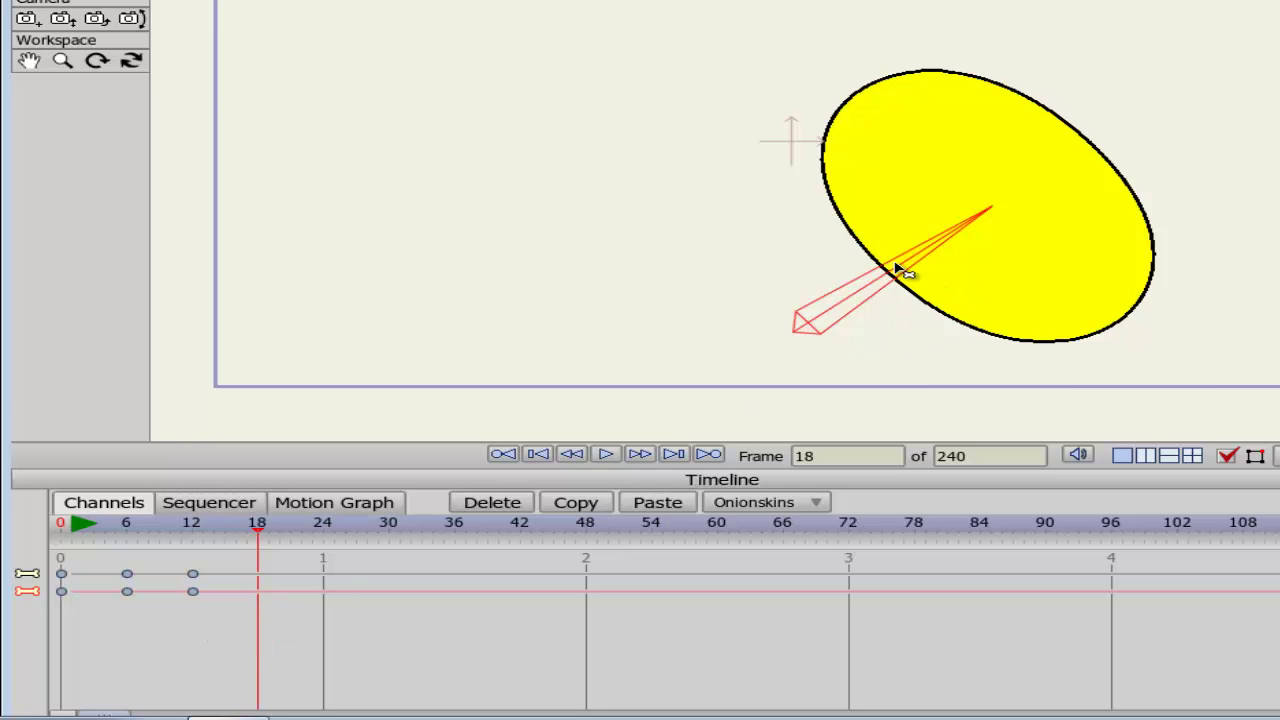
drag(897, 268, 918, 294)
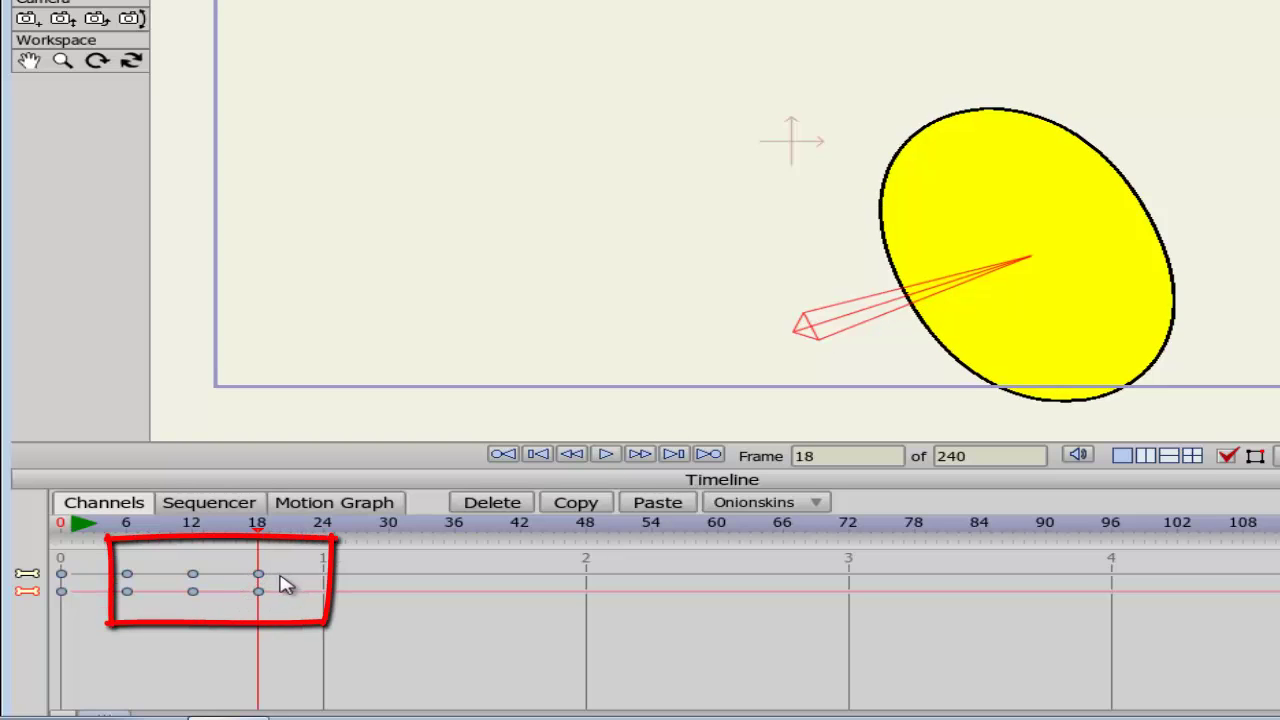
Step: Keyframe the bone swung over to the oval's left side at frame 24 and upright again at frame 30
click(323, 530)
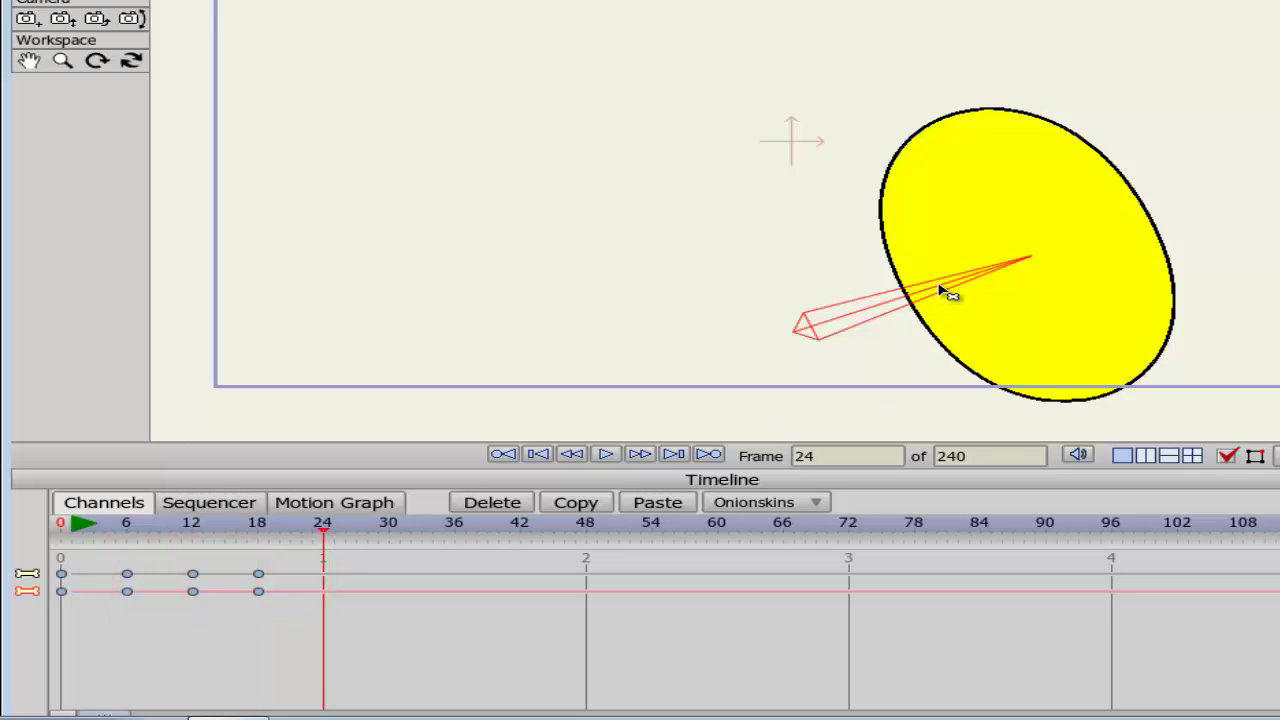
drag(940, 290, 680, 297)
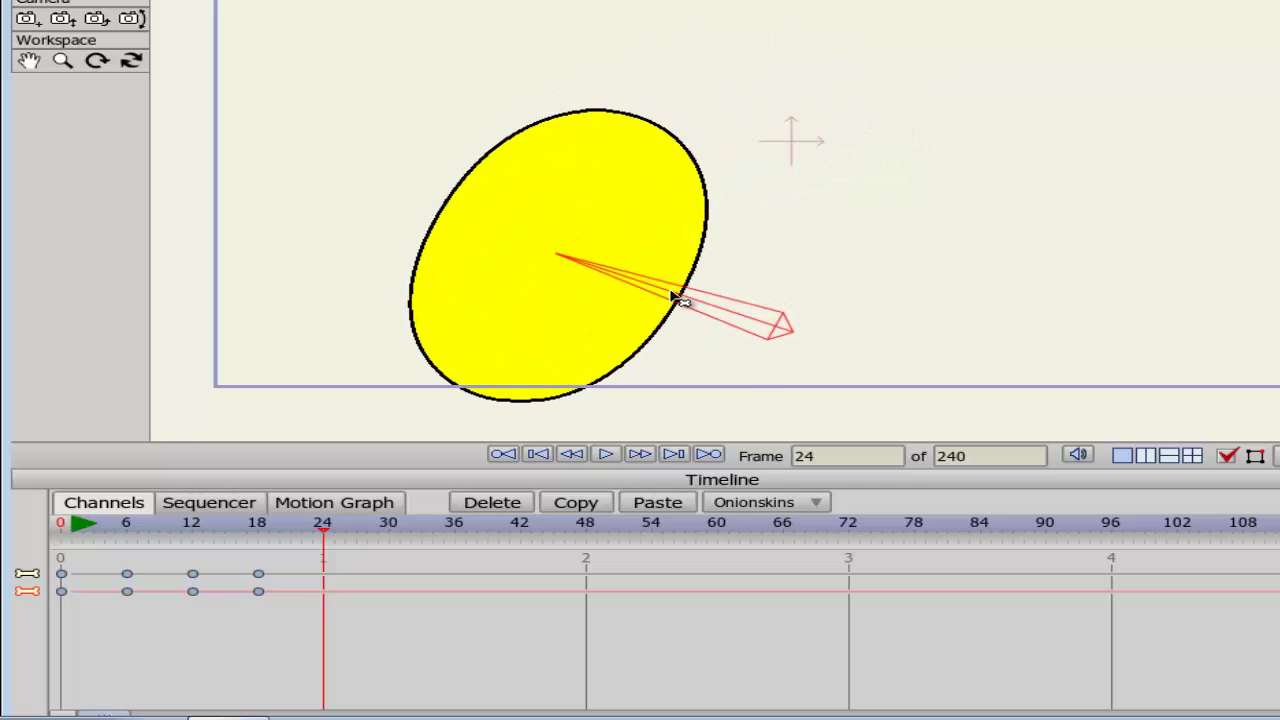
click(393, 543)
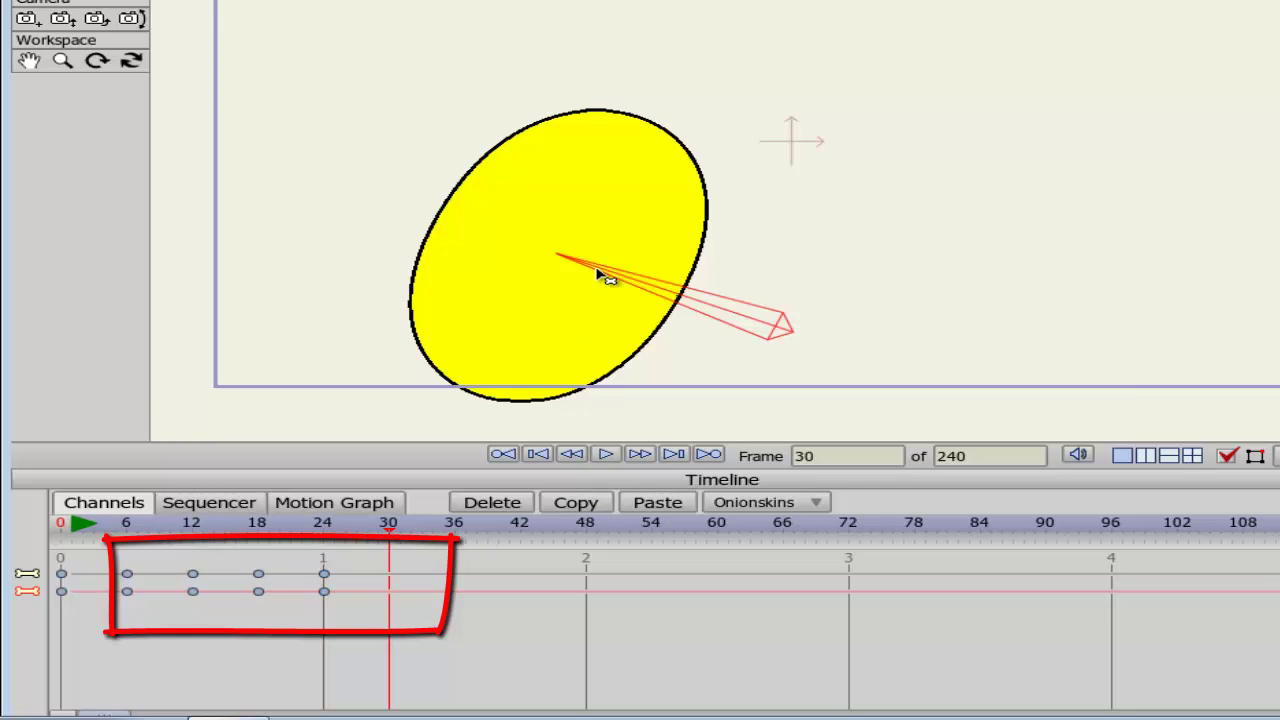
drag(605, 278, 800, 243)
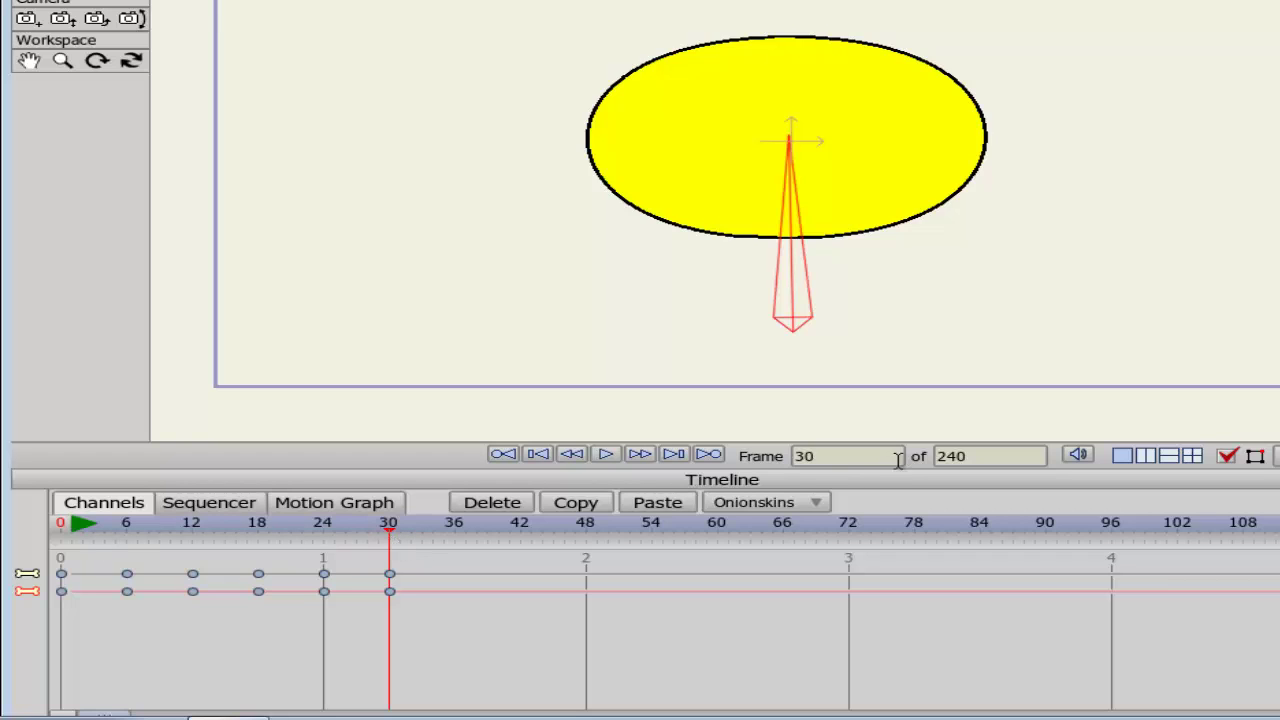
Step: Set the current frame to 1 and the animation's end frame to 30, and play the animation
double_click(836, 455)
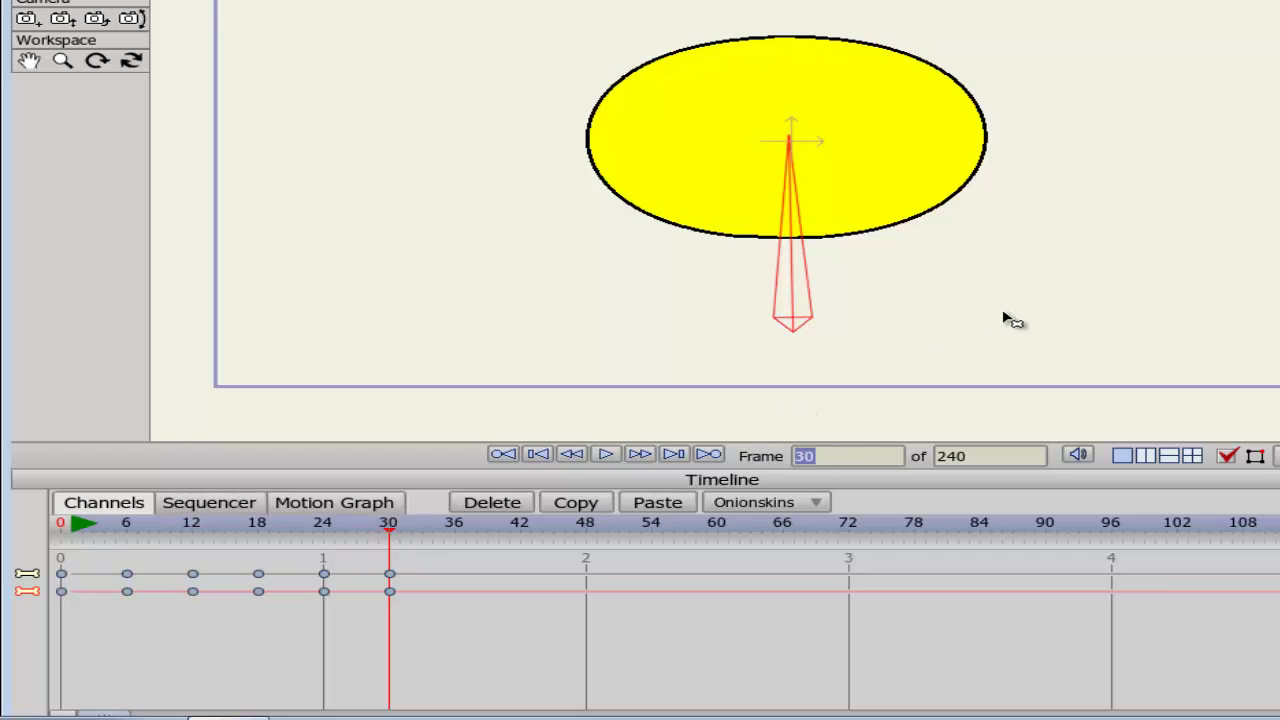
text(1)
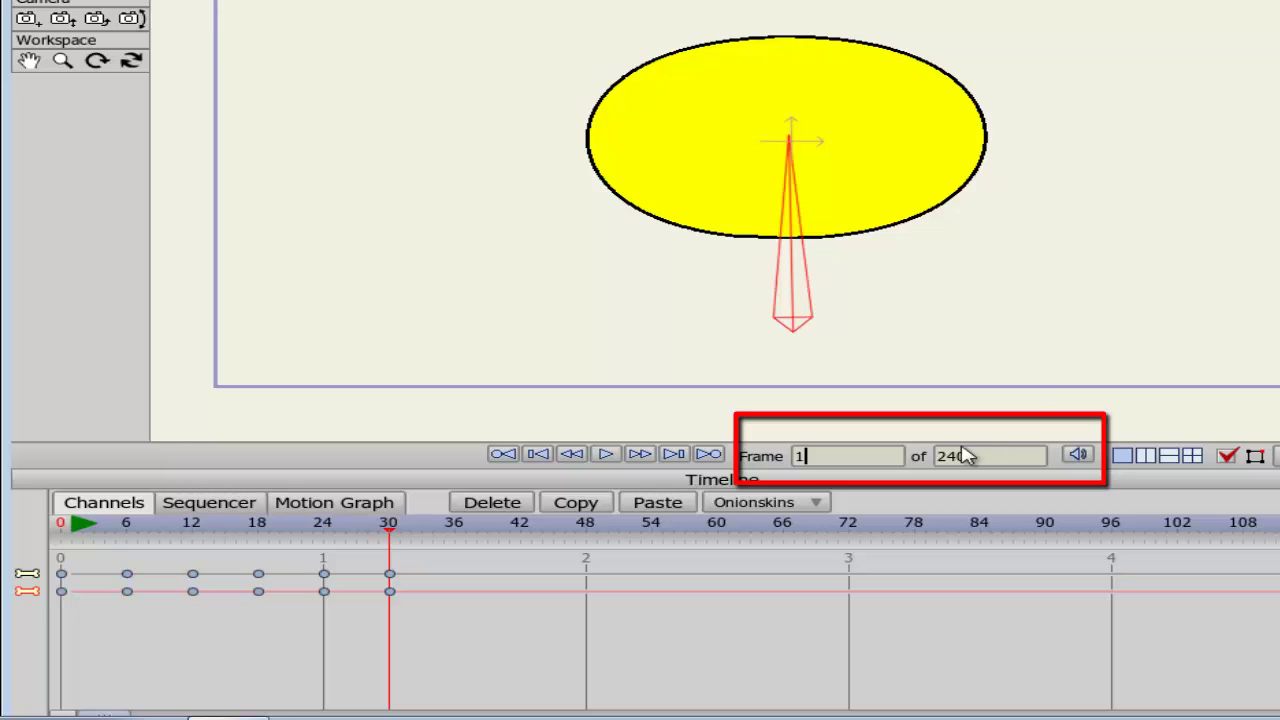
key(Return)
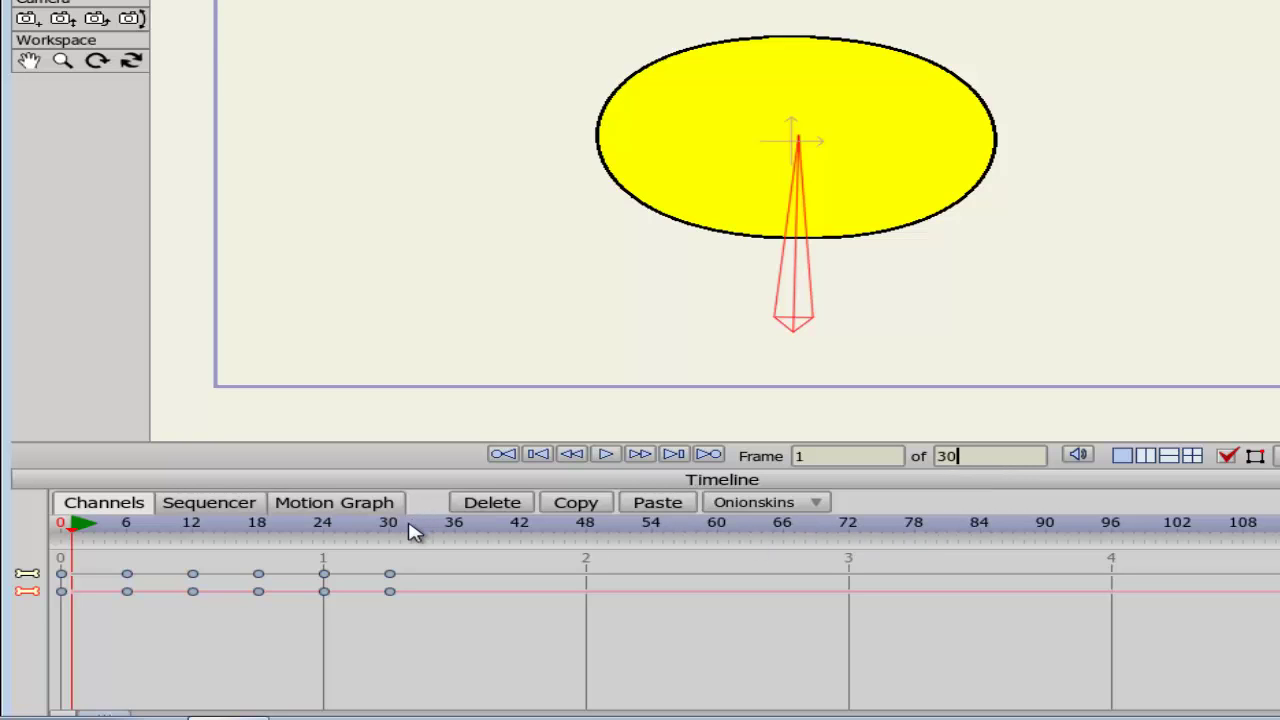
key(Return)
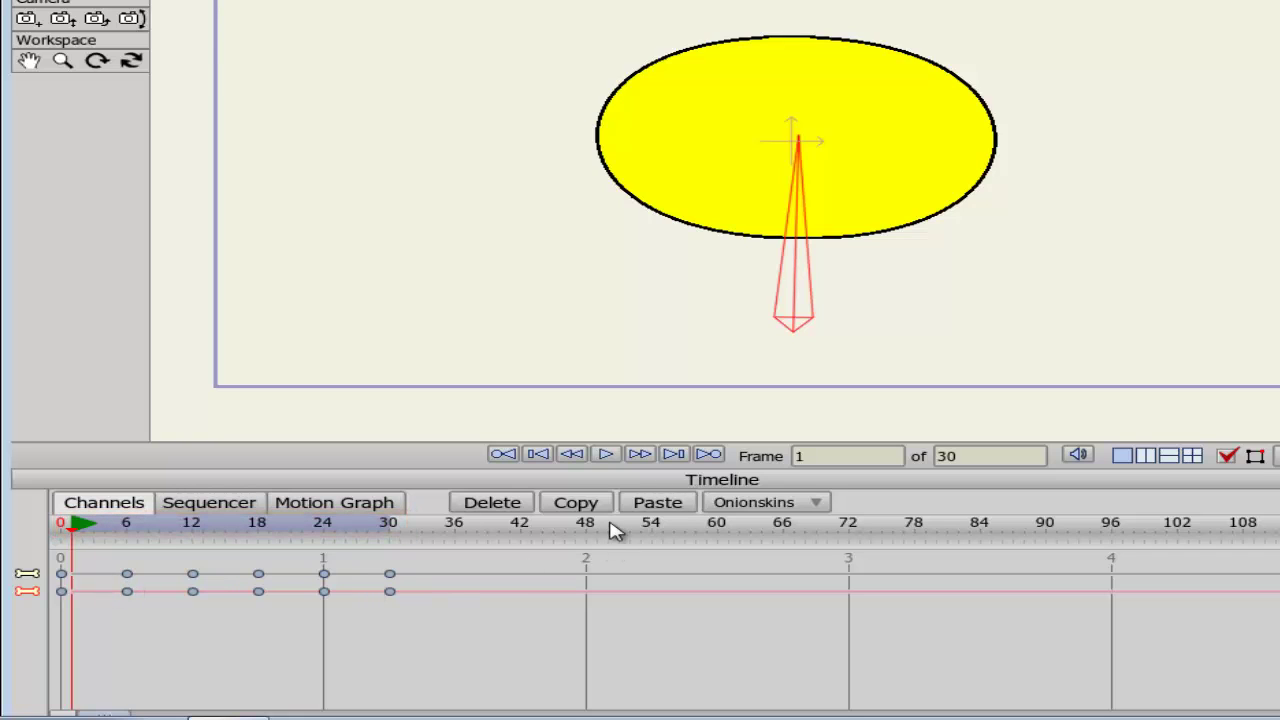
click(610, 456)
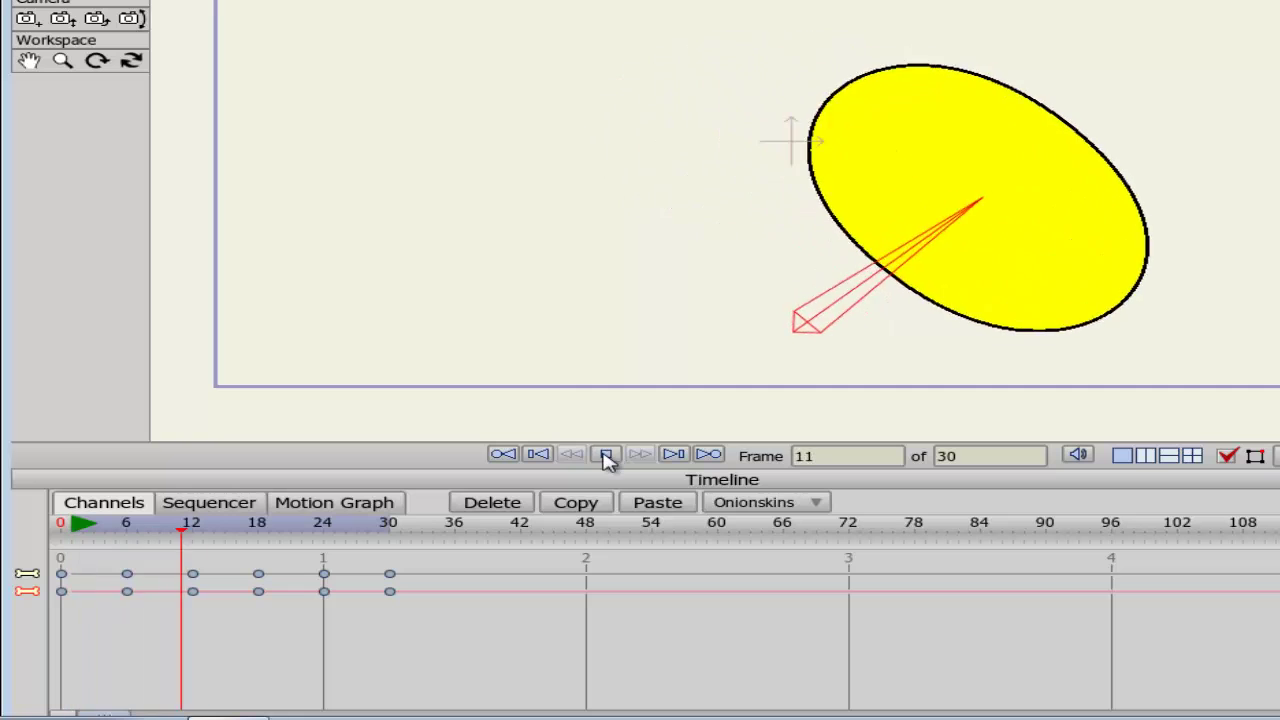